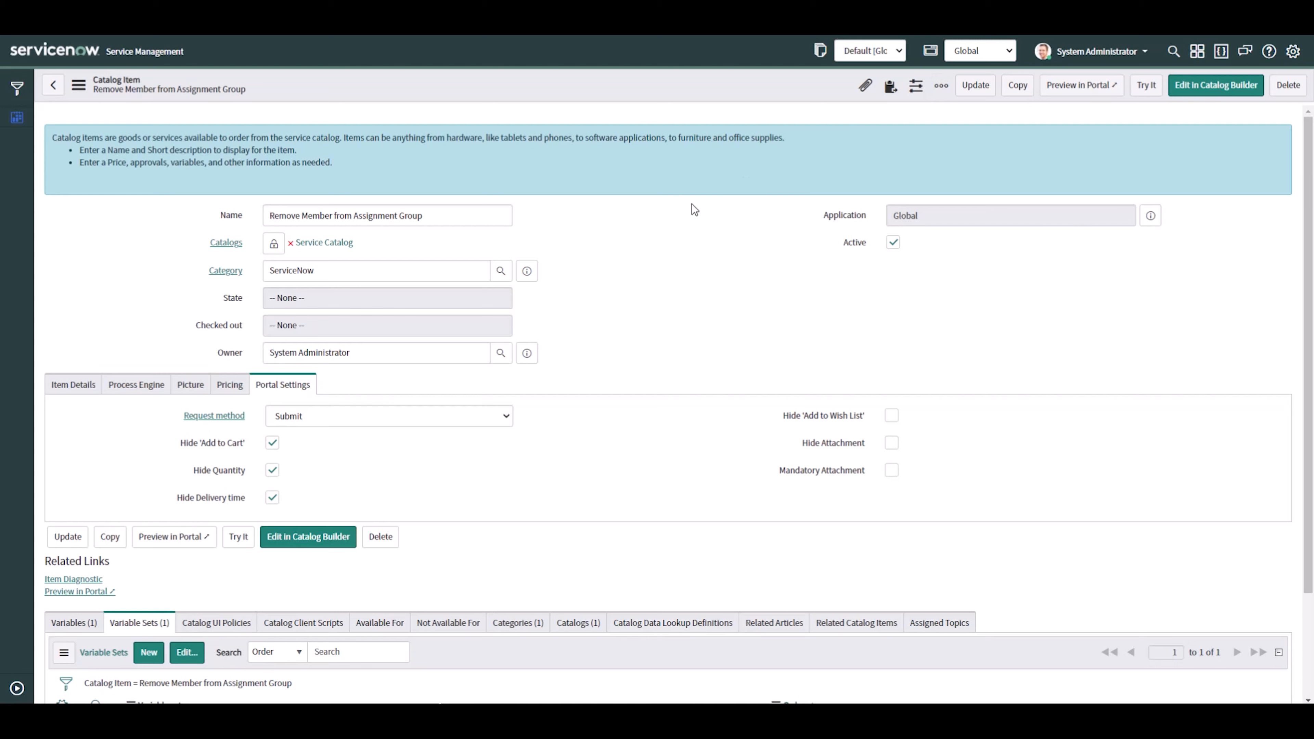
Step: Review the short description and description in the catalog item's Item Details
{"action": "scroll", "coordinate": [693, 208], "scroll_direction": "down", "scroll_amount": 1}
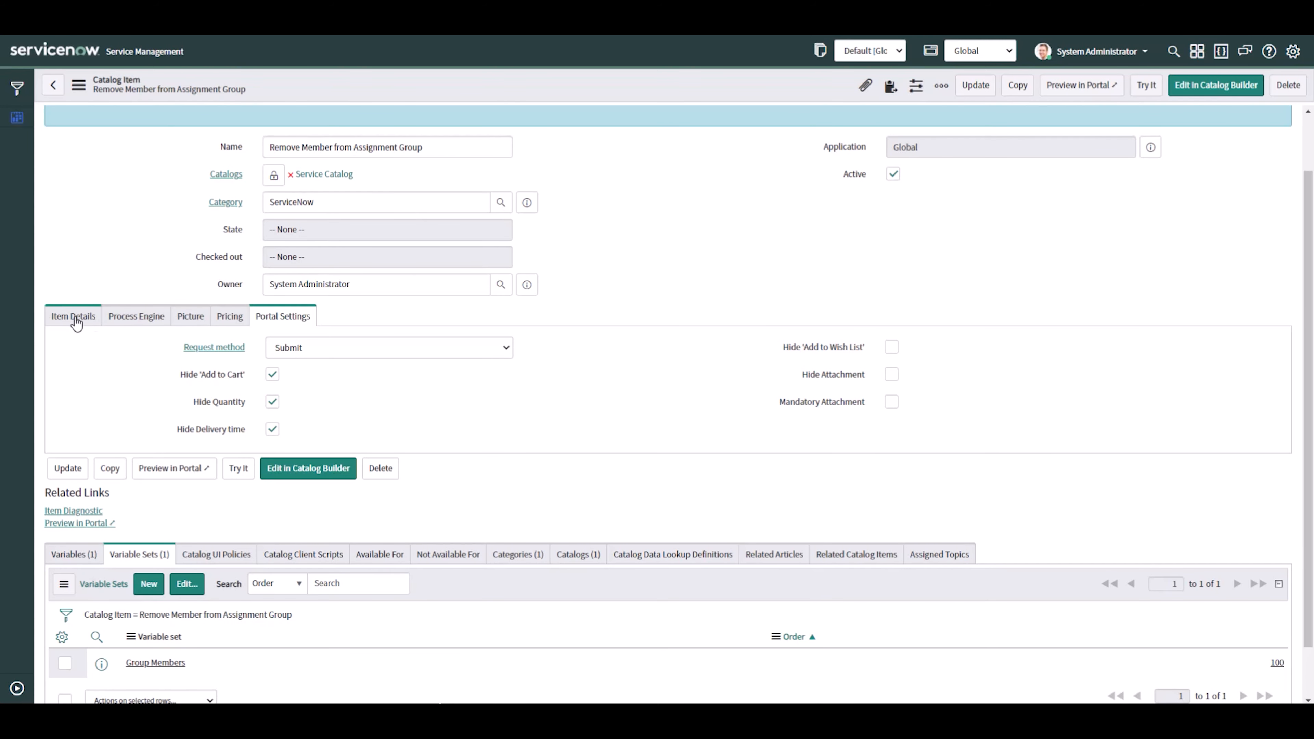
{"action": "left_click", "coordinate": [93, 318]}
{"action": "scroll", "coordinate": [621, 207], "scroll_direction": "down", "scroll_amount": 2}
{"action": "scroll", "coordinate": [641, 188], "scroll_direction": "down", "scroll_amount": 1}
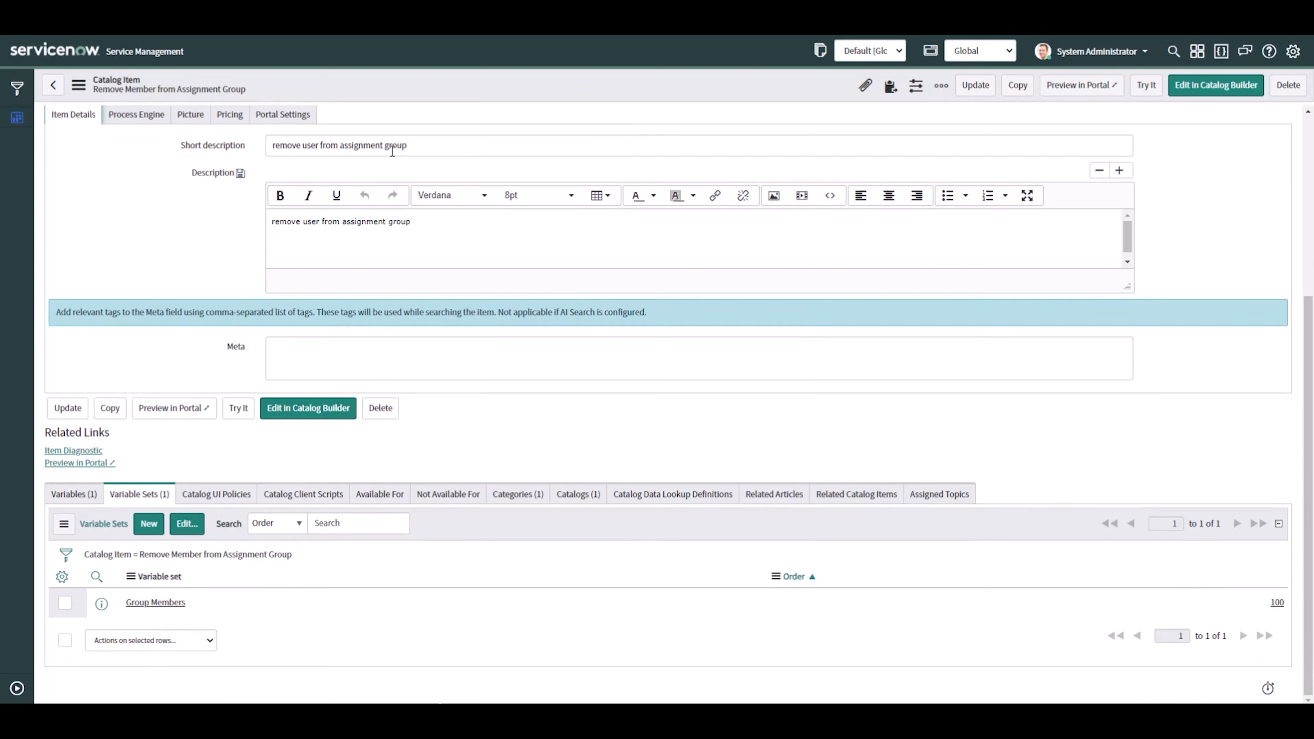
{"action": "left_click", "coordinate": [441, 144]}
{"action": "left_click", "coordinate": [426, 217]}
Step: Check the catalog item's variables and open its Group Members variable set
{"action": "left_click", "coordinate": [77, 494]}
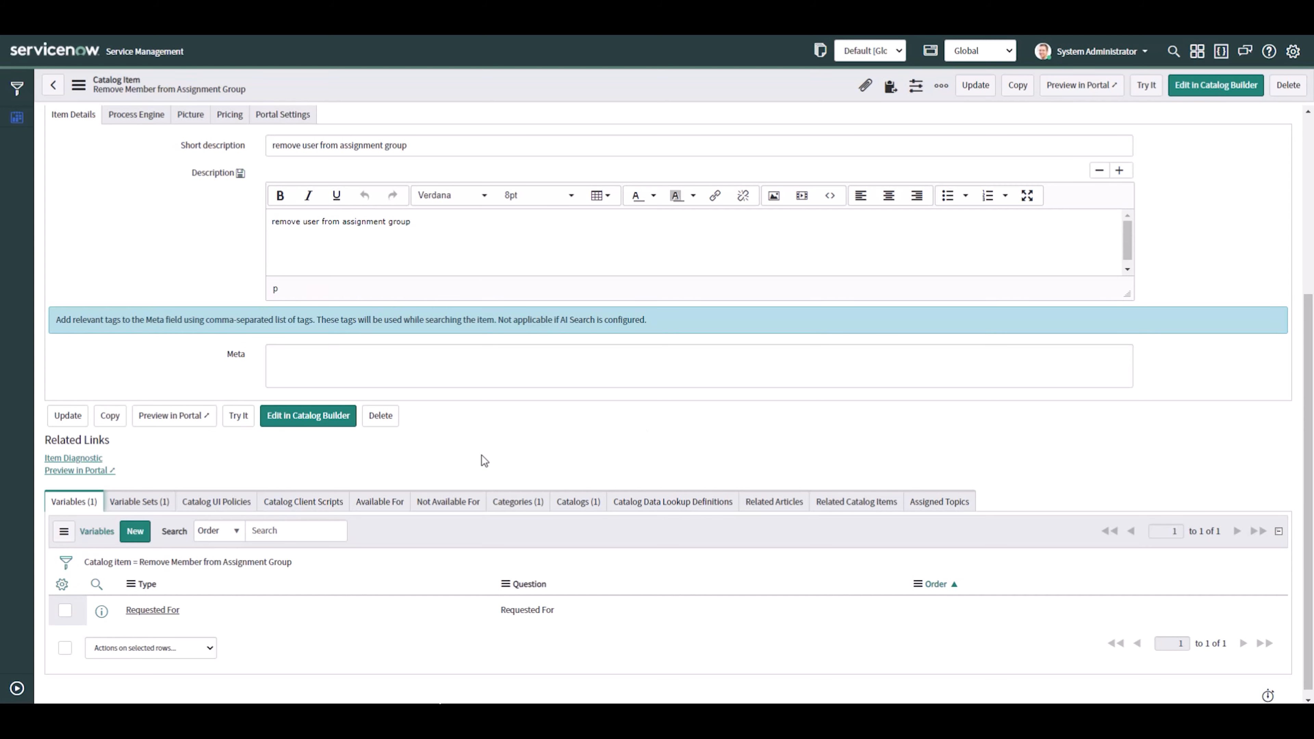
{"action": "left_click", "coordinate": [139, 501]}
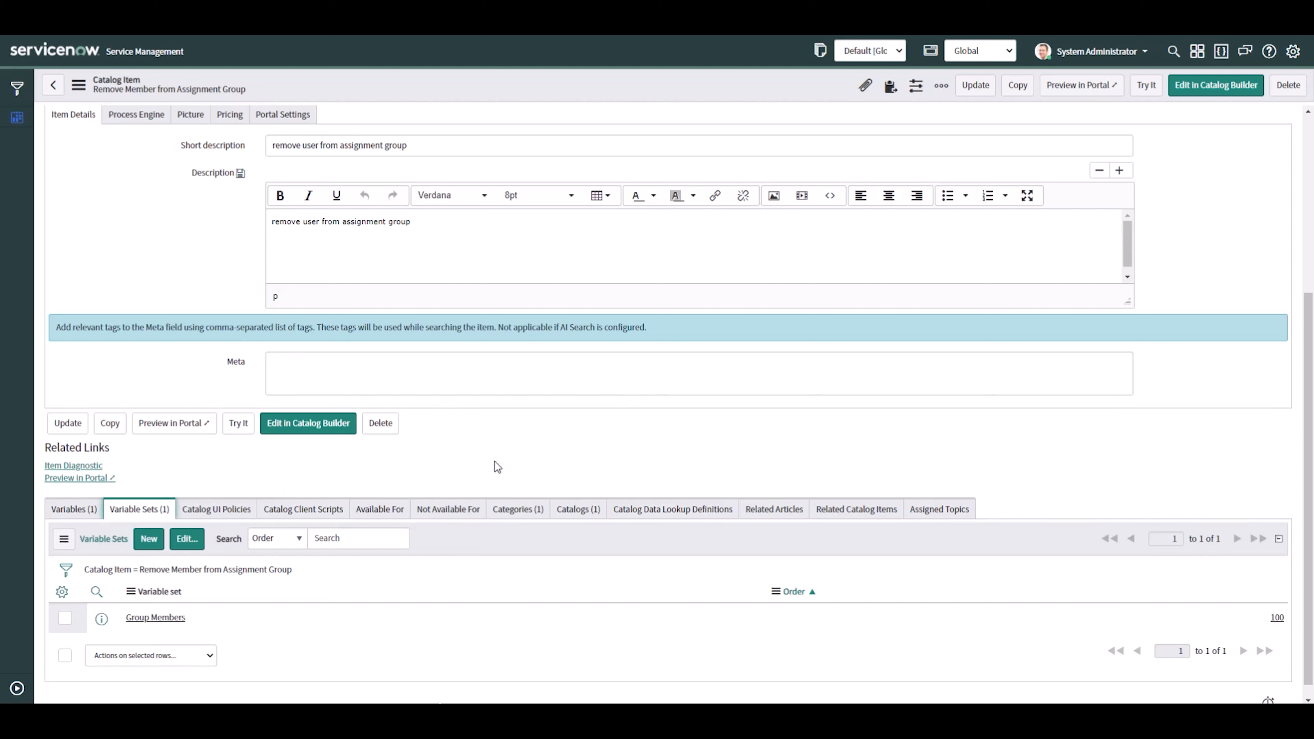
{"action": "left_click", "coordinate": [169, 618]}
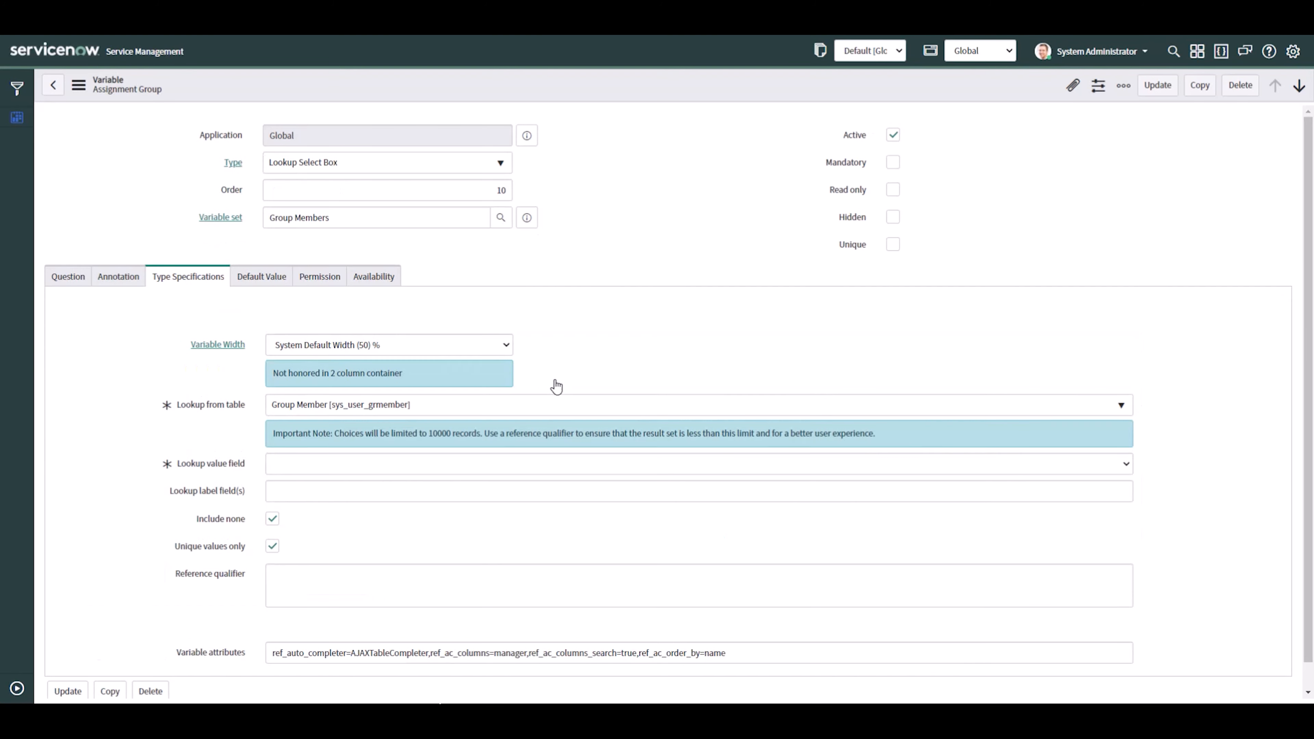
Step: Examine the Assignment Group variable's question, lookup table settings, unique values option and variable attributes
{"action": "left_click", "coordinate": [68, 279]}
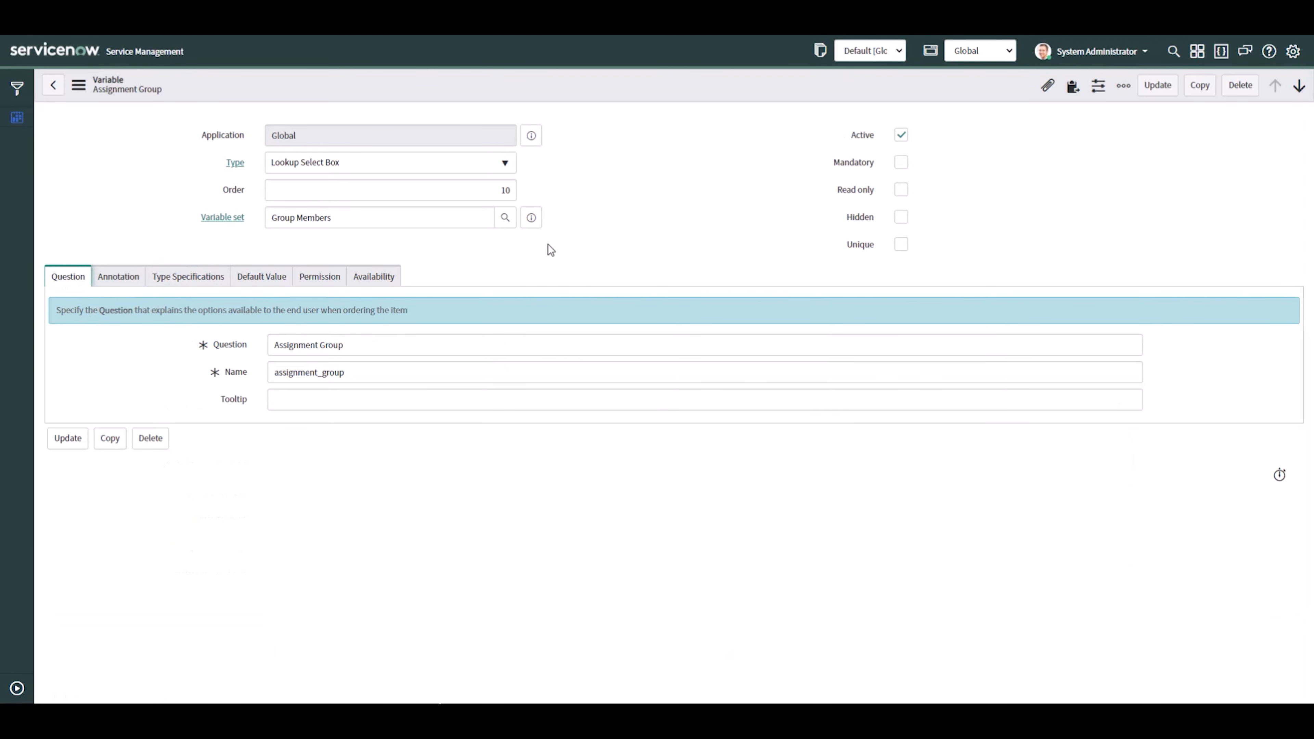
{"action": "left_click", "coordinate": [185, 282]}
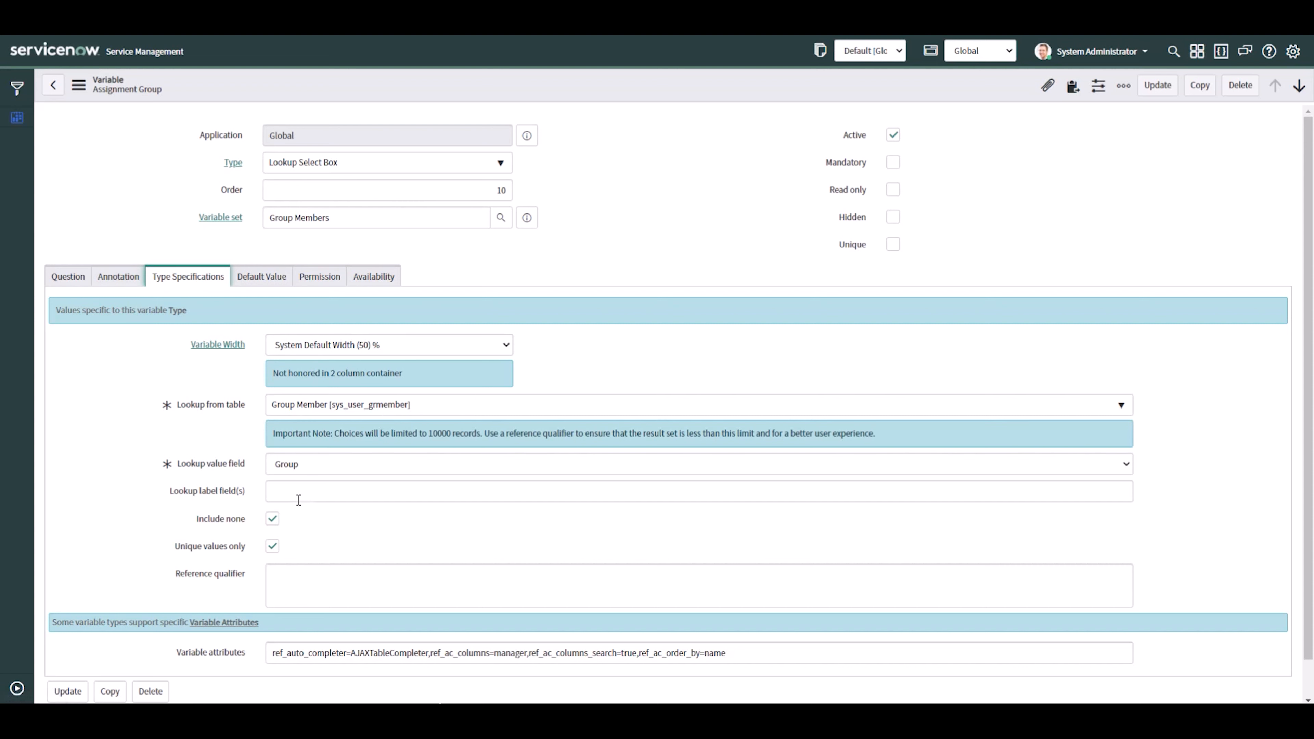
{"action": "left_click", "coordinate": [273, 545]}
{"action": "left_click", "coordinate": [272, 545]}
{"action": "left_click_drag", "start_coordinate": [769, 650], "coordinate": [226, 663]}
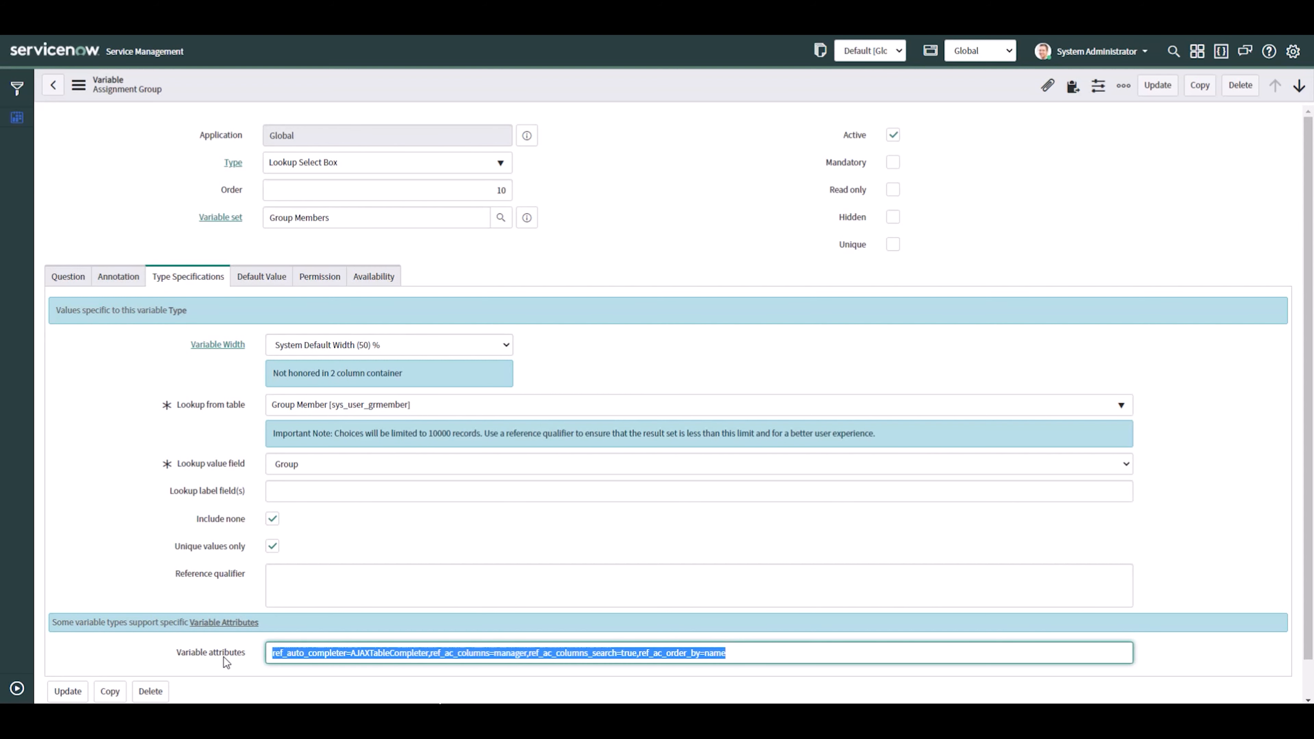
{"action": "left_click", "coordinate": [605, 254]}
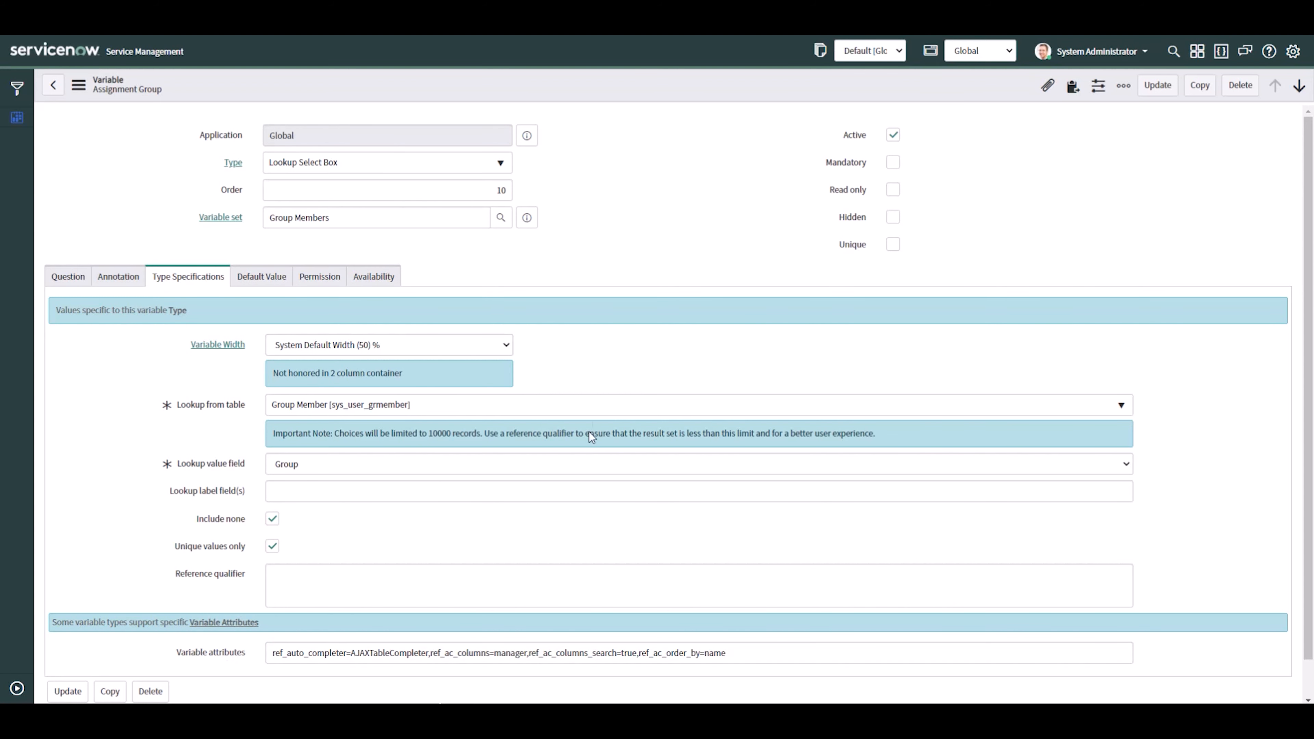
{"action": "double_click", "coordinate": [510, 652]}
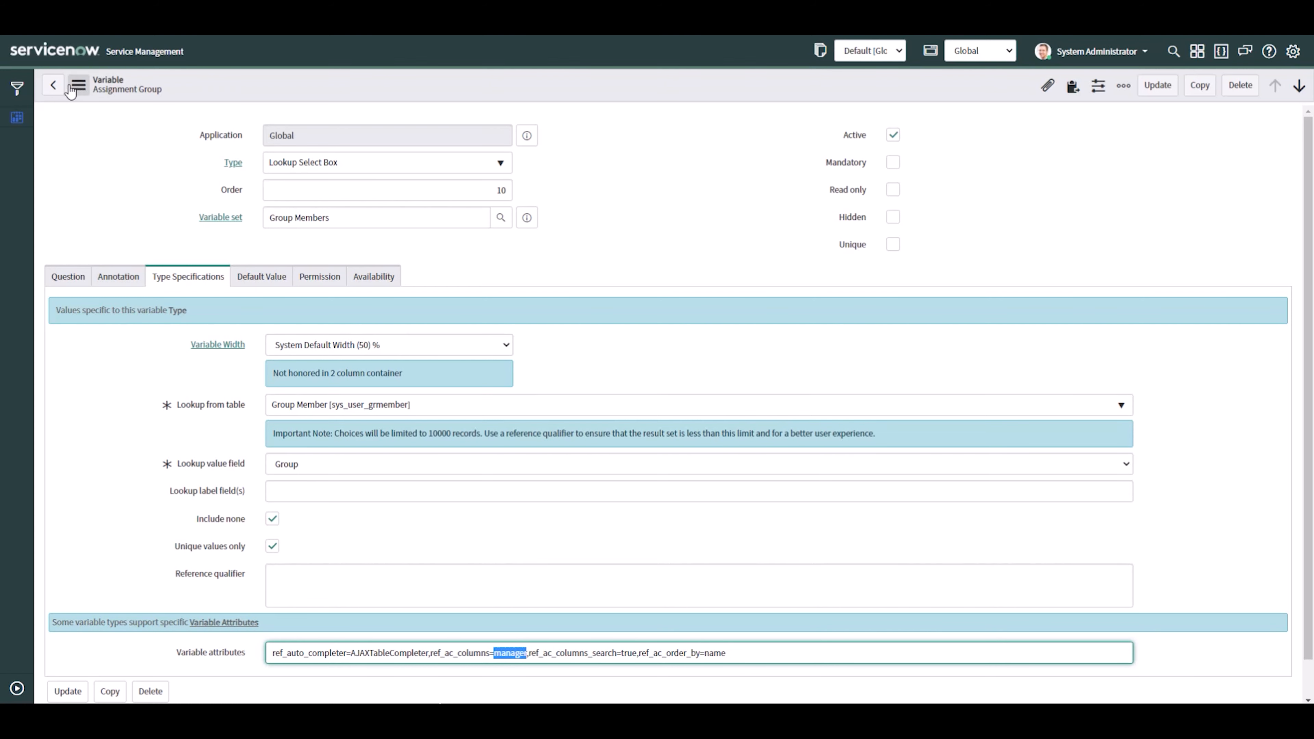
Step: Open the assignment_user variable of the Group Members set and examine its question, name and reference qualifier script call
{"action": "left_click", "coordinate": [57, 84]}
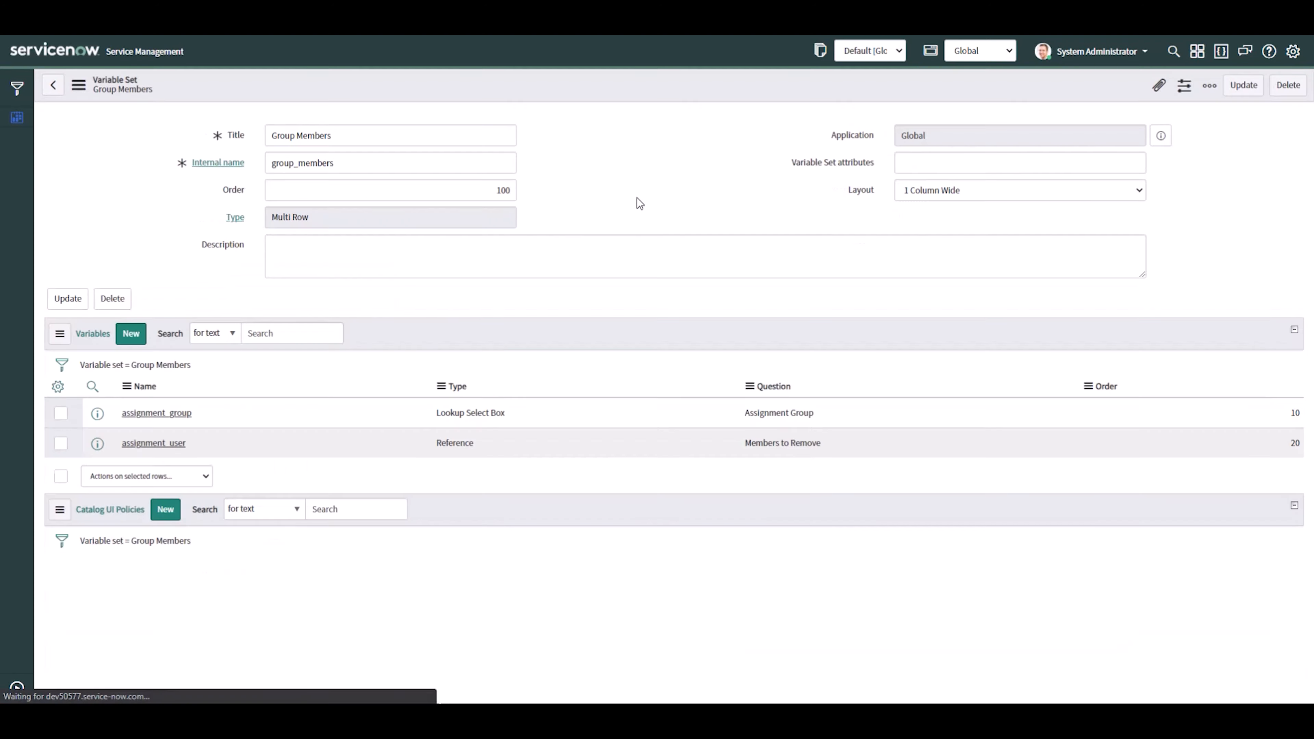
{"action": "left_click", "coordinate": [178, 471]}
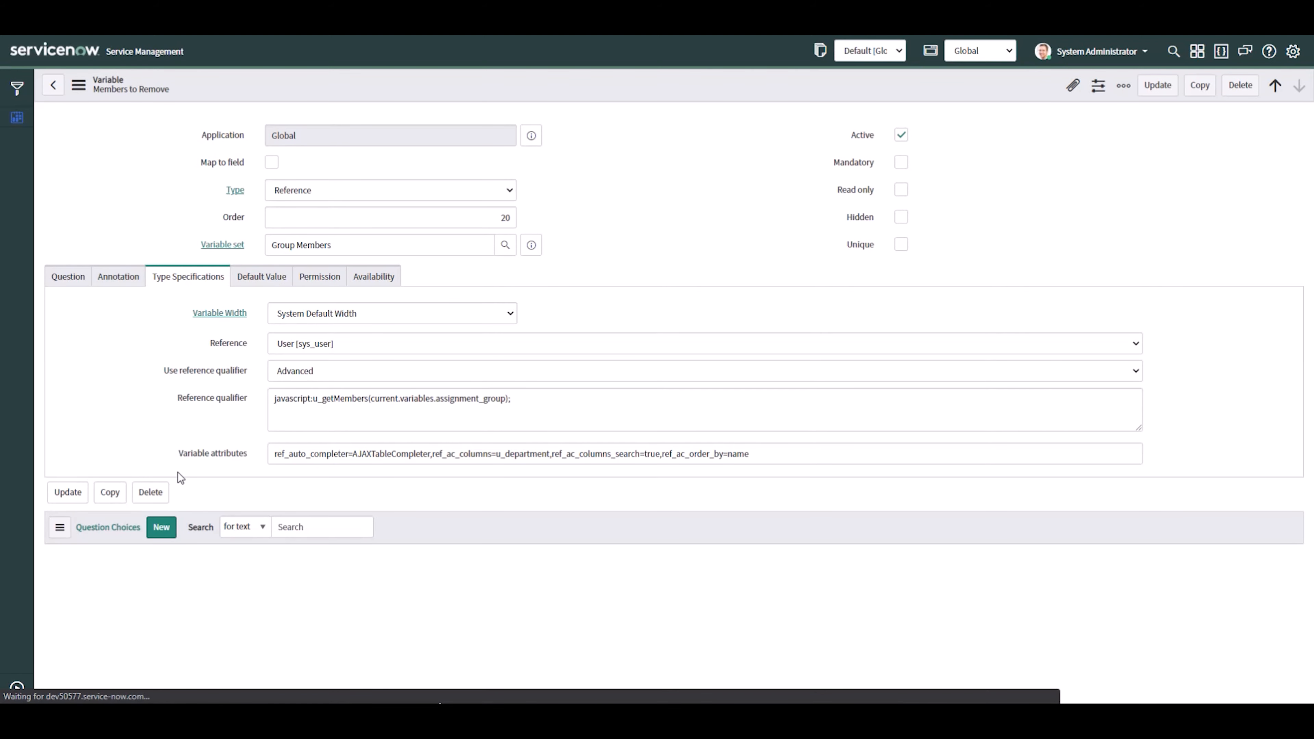
{"action": "double_click", "coordinate": [332, 460]}
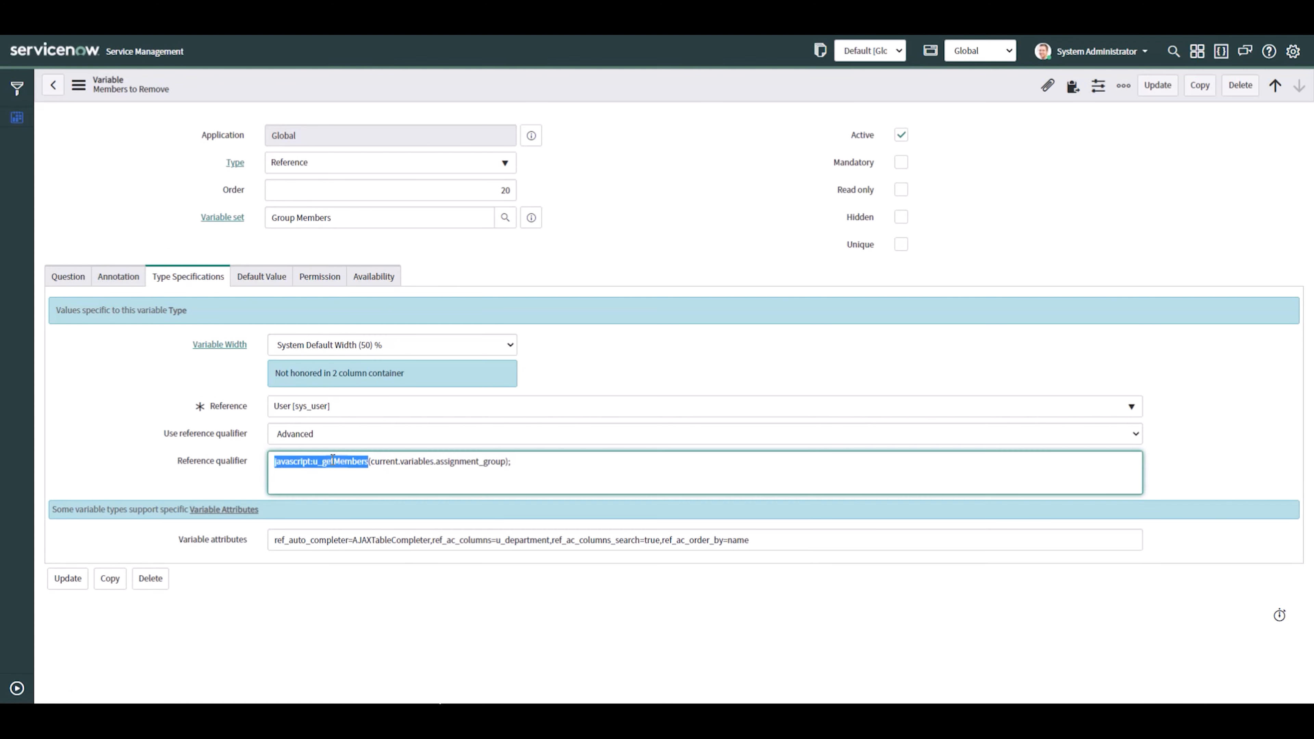
{"action": "left_click", "coordinate": [619, 137]}
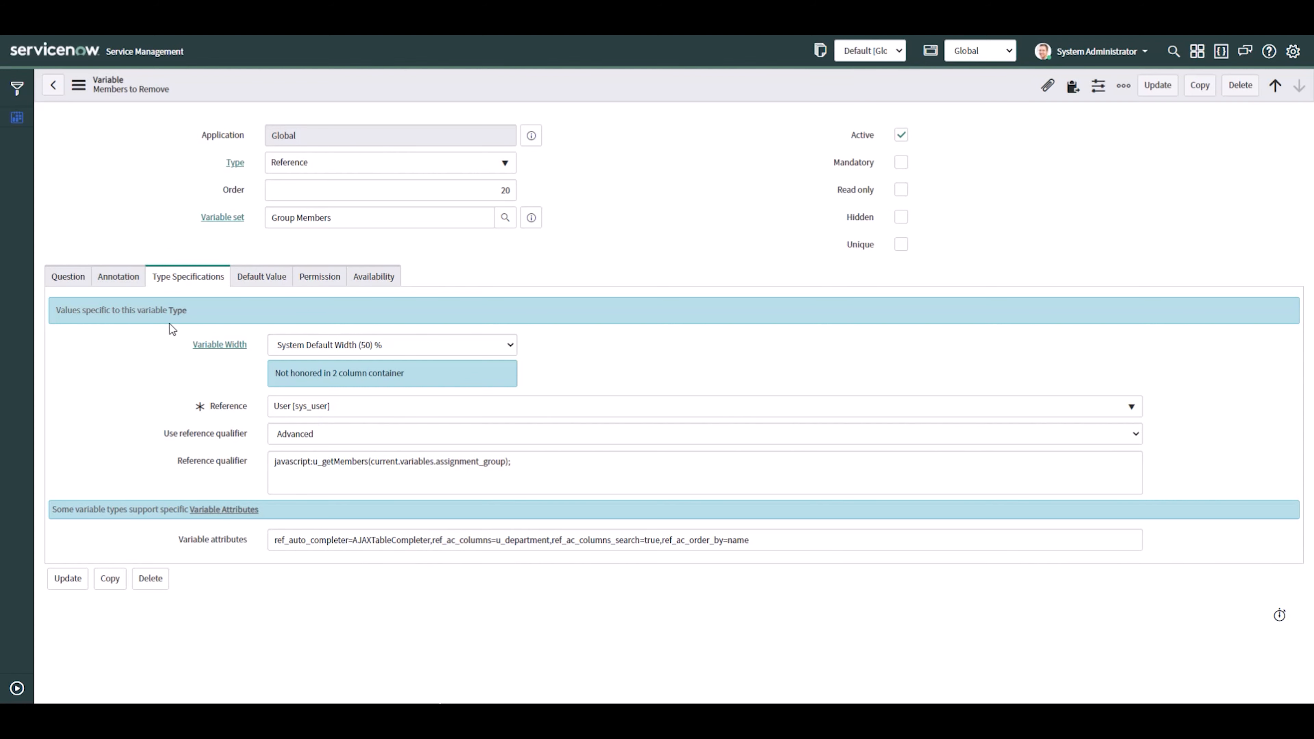
{"action": "left_click", "coordinate": [67, 277]}
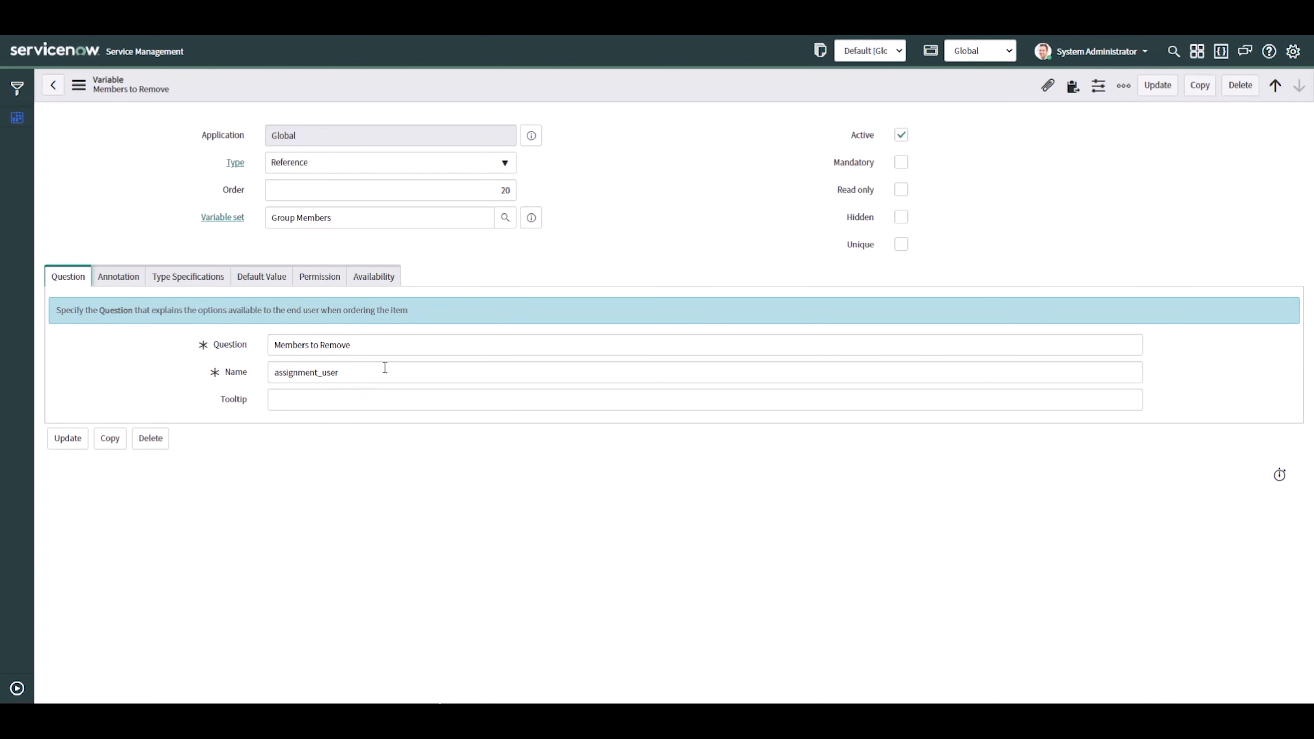
{"action": "left_click", "coordinate": [188, 277]}
{"action": "double_click", "coordinate": [343, 461]}
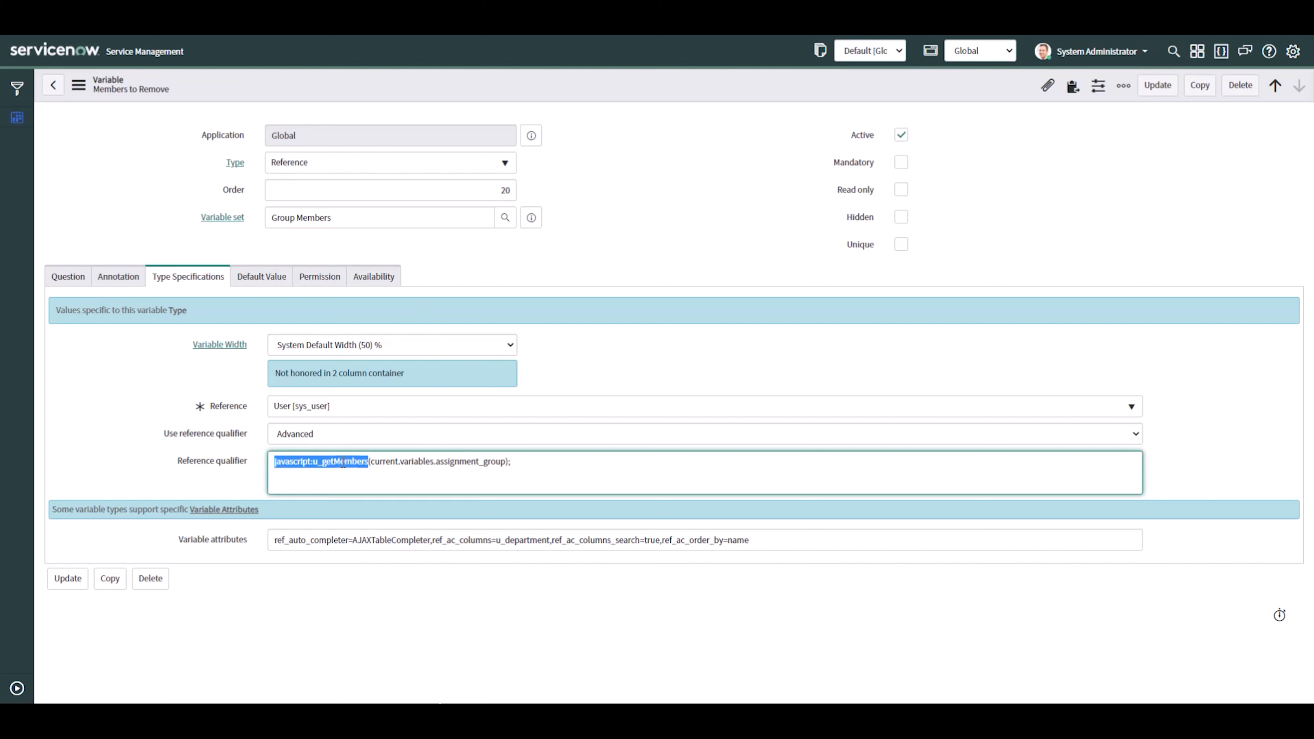
Step: Find the System Definition script includes and open the u_getMembers record
{"action": "left_click", "coordinate": [17, 688]}
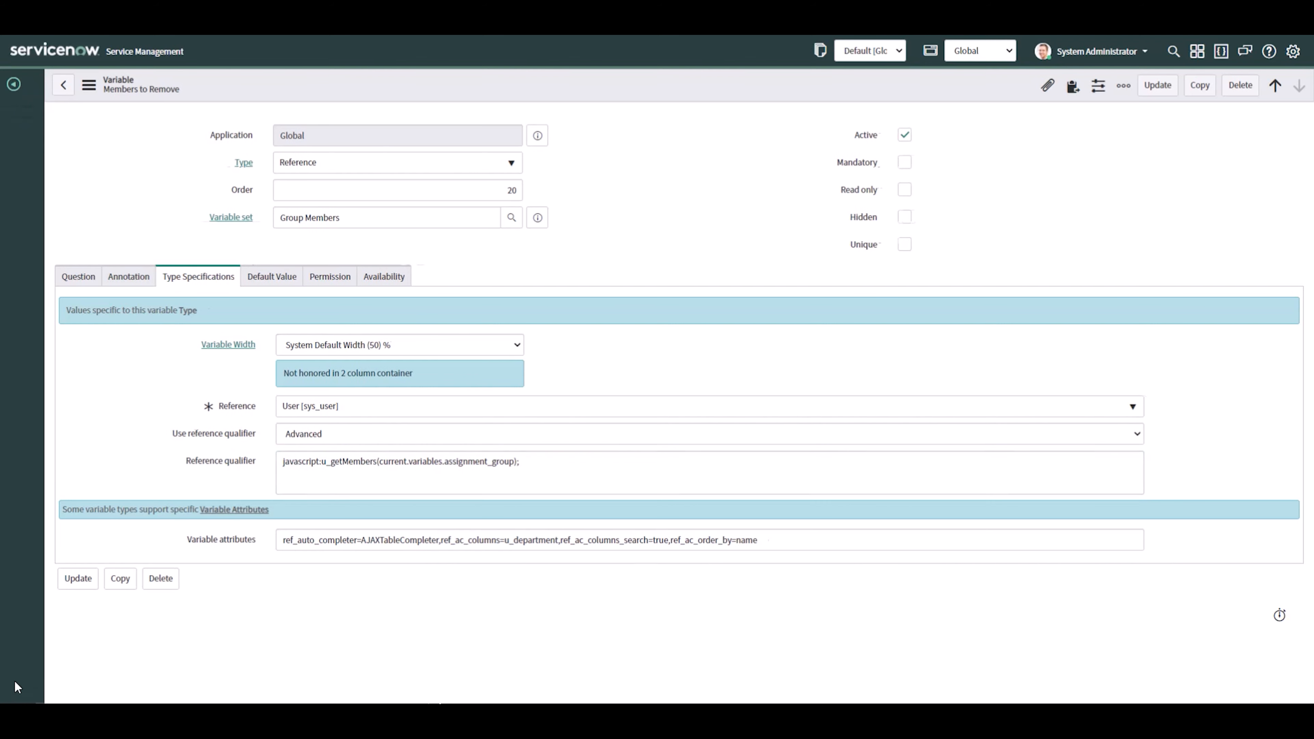
{"action": "left_click", "coordinate": [17, 687]}
{"action": "left_click", "coordinate": [93, 88]}
{"action": "type", "text": "script in"}
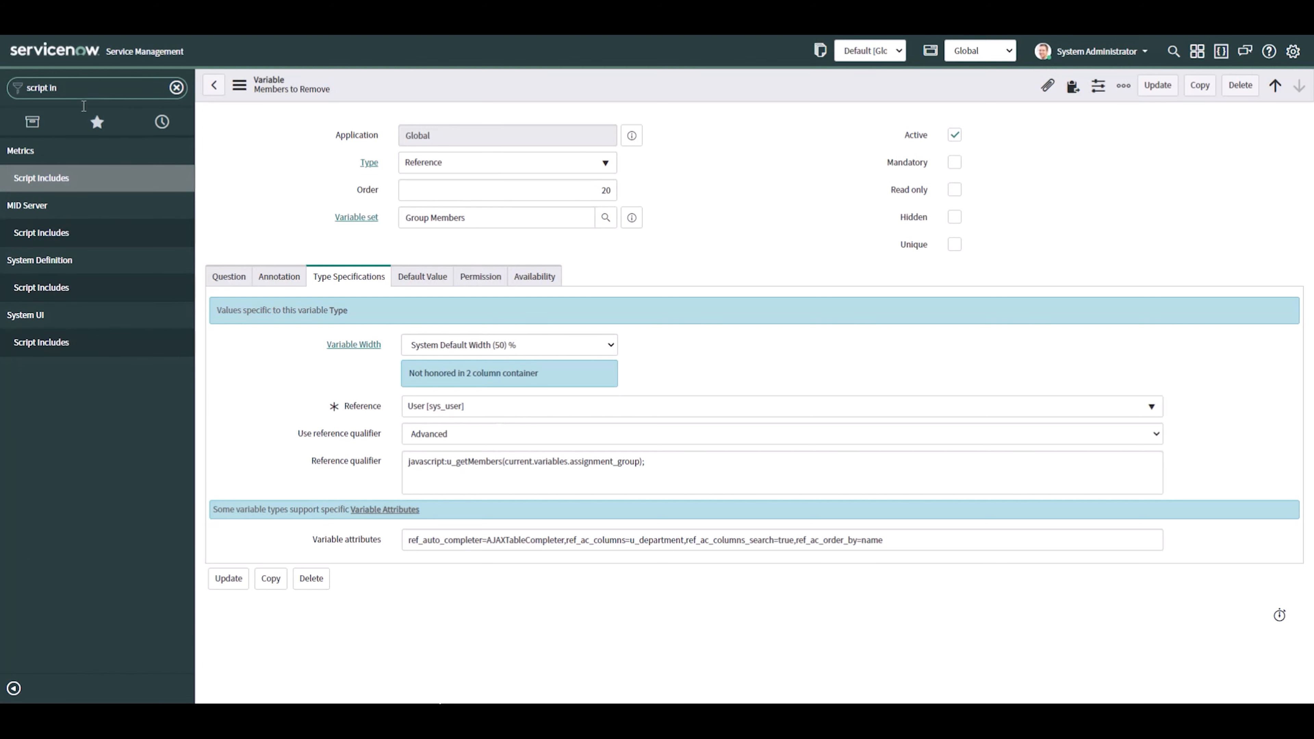
{"action": "left_click", "coordinate": [20, 286]}
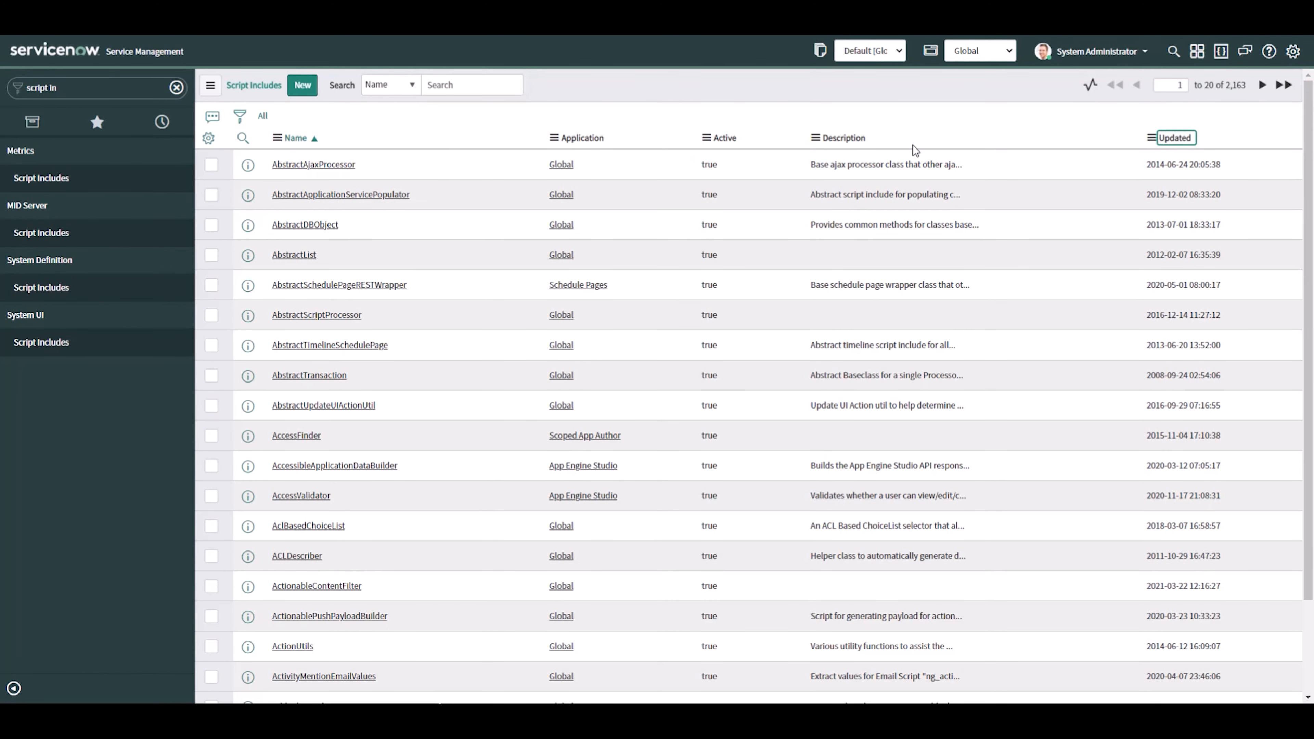
{"action": "left_click", "coordinate": [294, 168]}
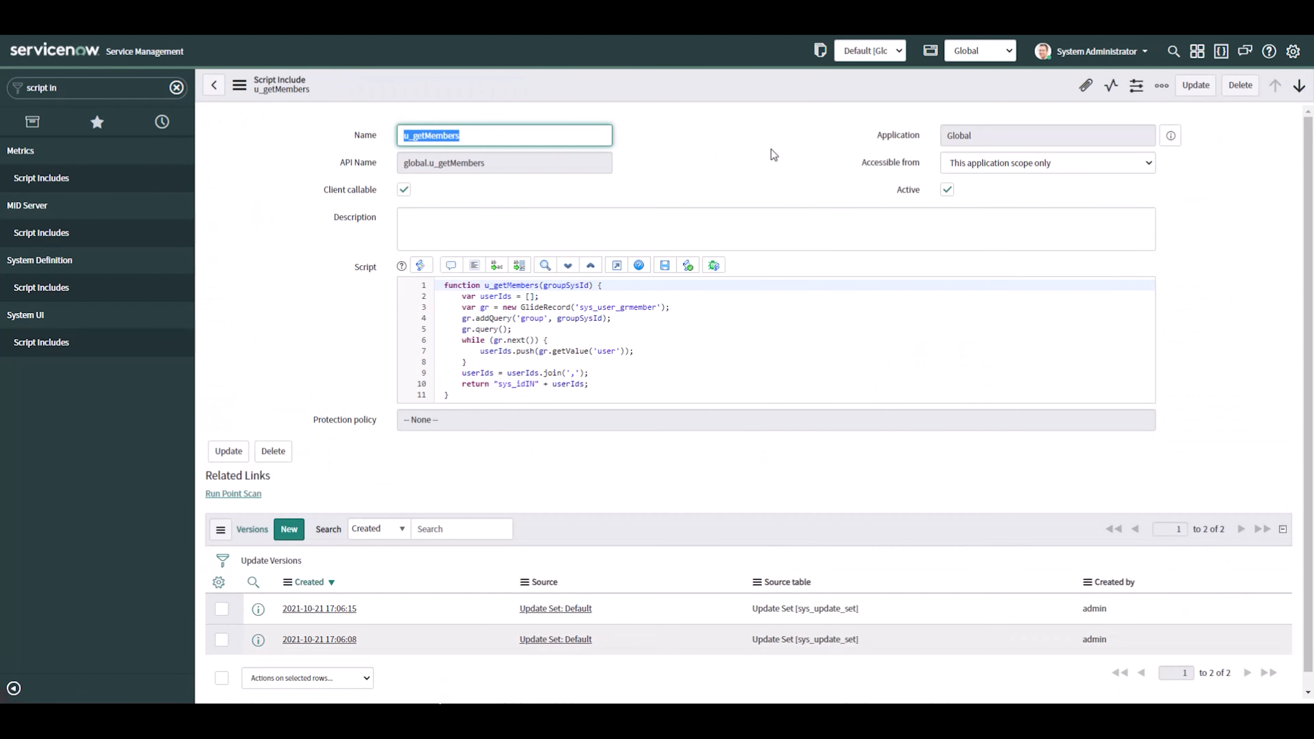
Step: Read through the u_getMembers function code that returns the users of a group
{"action": "left_click", "coordinate": [679, 296]}
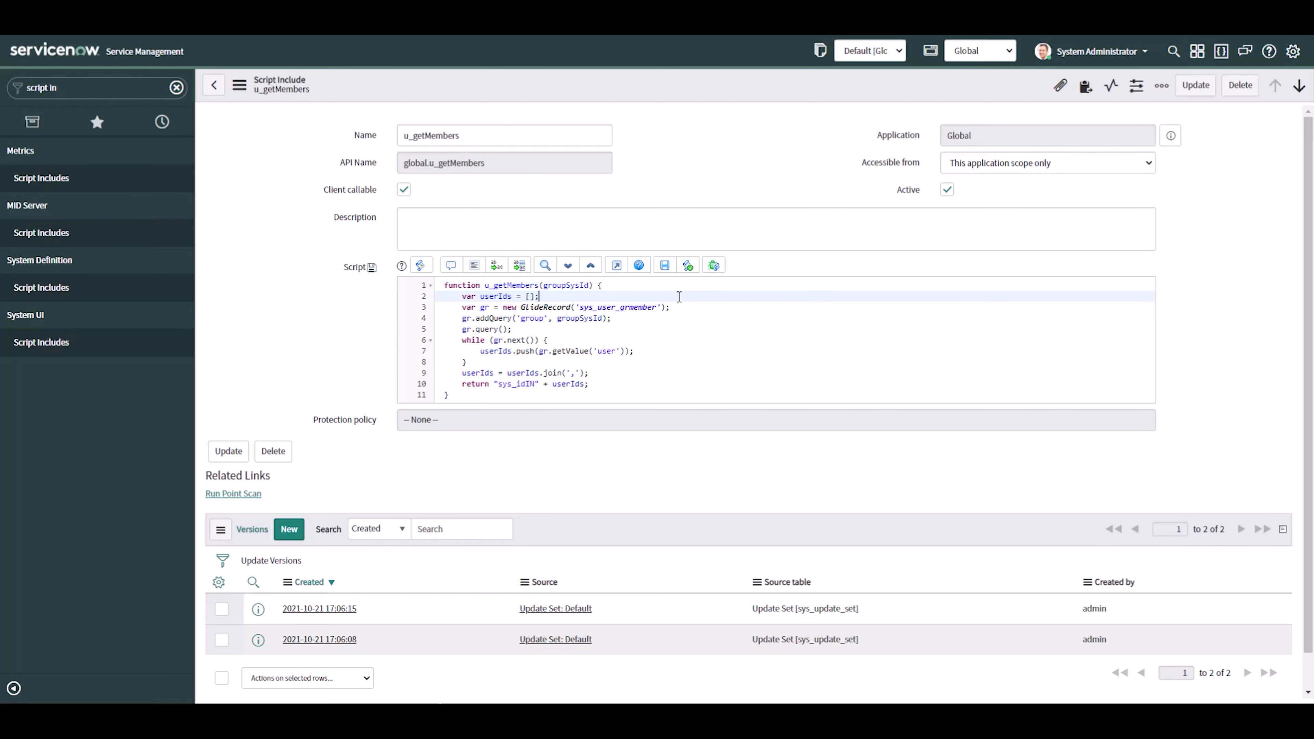
{"action": "key", "text": "ctrl+plus"}
{"action": "key", "text": "ctrl+plus"}
{"action": "key", "text": "ctrl+plus"}
{"action": "scroll", "coordinate": [802, 367], "scroll_direction": "down", "scroll_amount": 1}
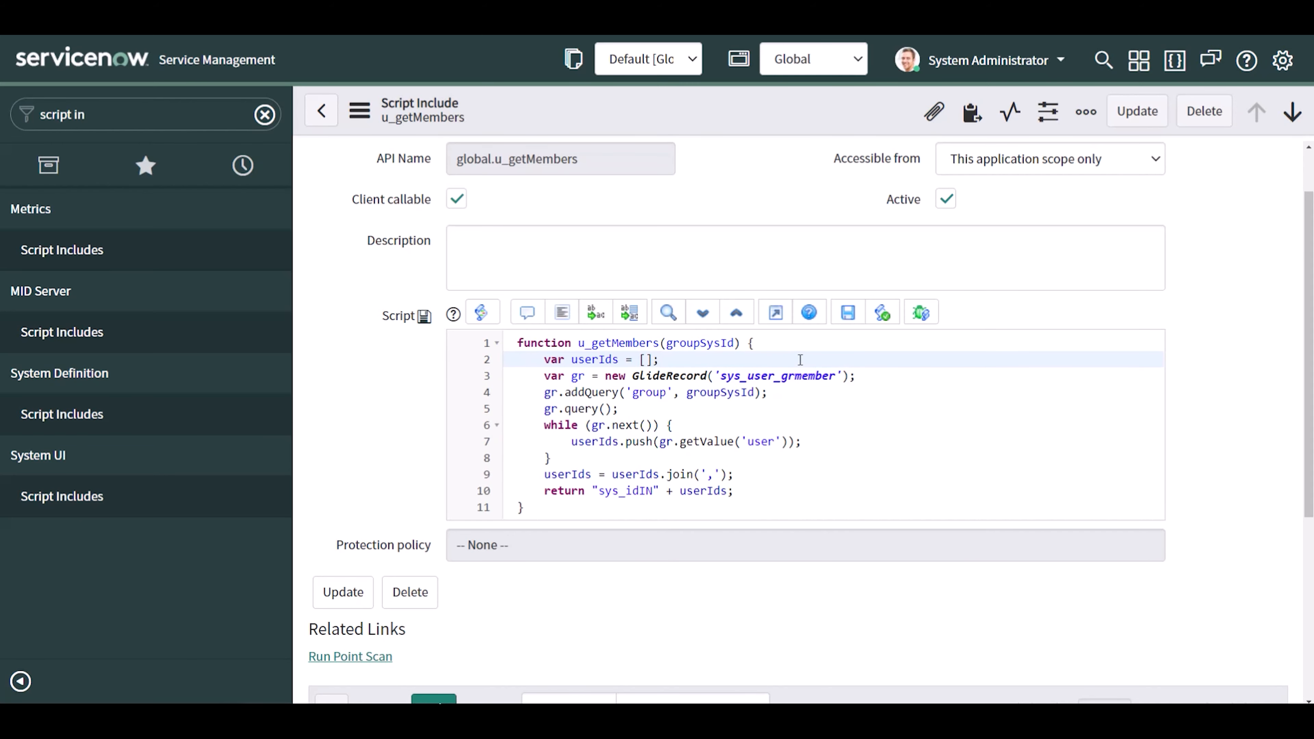
{"action": "key", "text": "ctrl+minus"}
{"action": "key", "text": "ctrl+minus"}
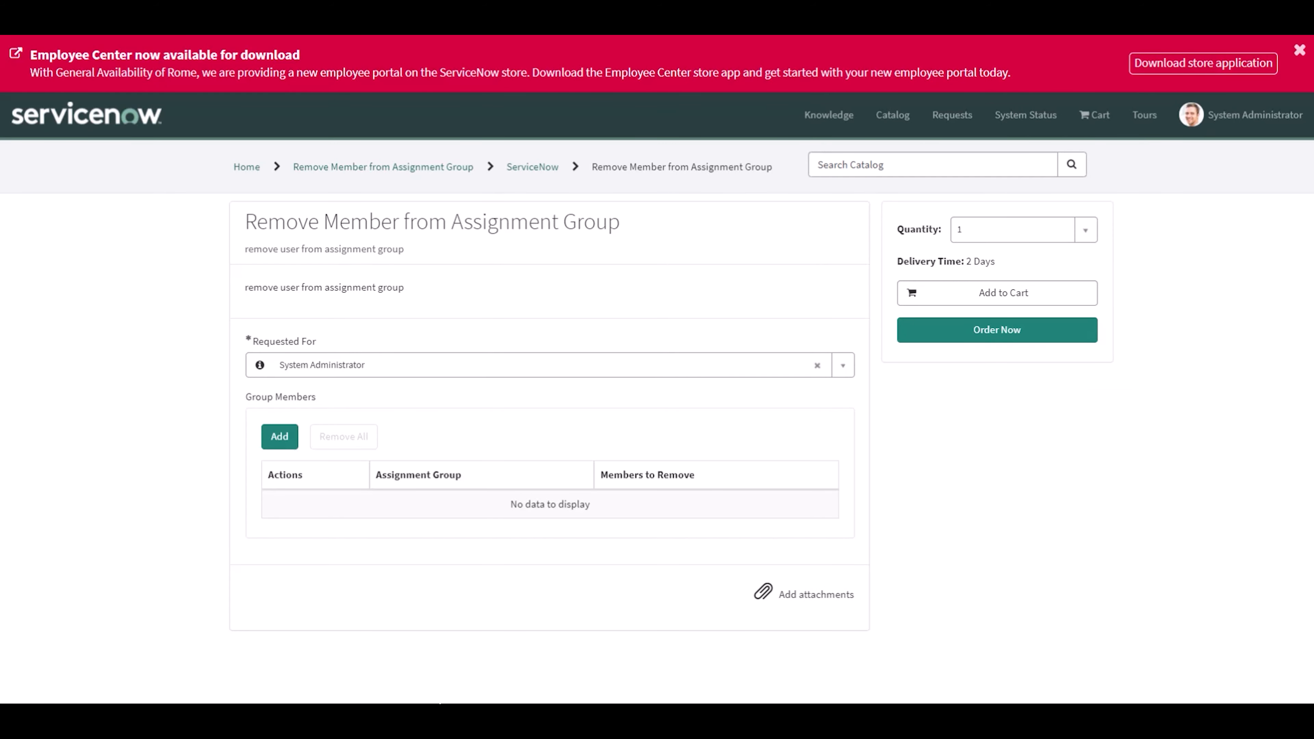
Step: Switch to the item's reloaded portal page, start a Group Members row with assignment group CAB Approval, and open the Members to Remove choices
{"action": "key", "text": "F5"}
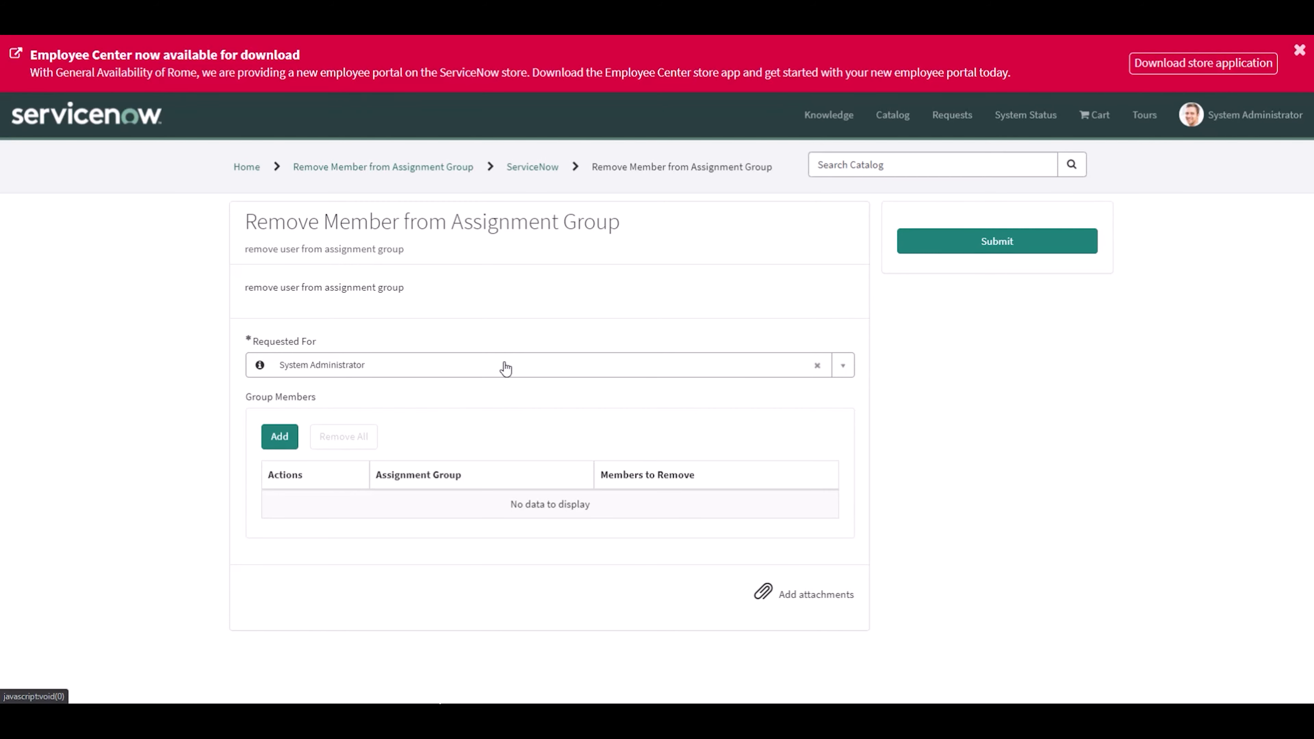
{"action": "left_click", "coordinate": [280, 442]}
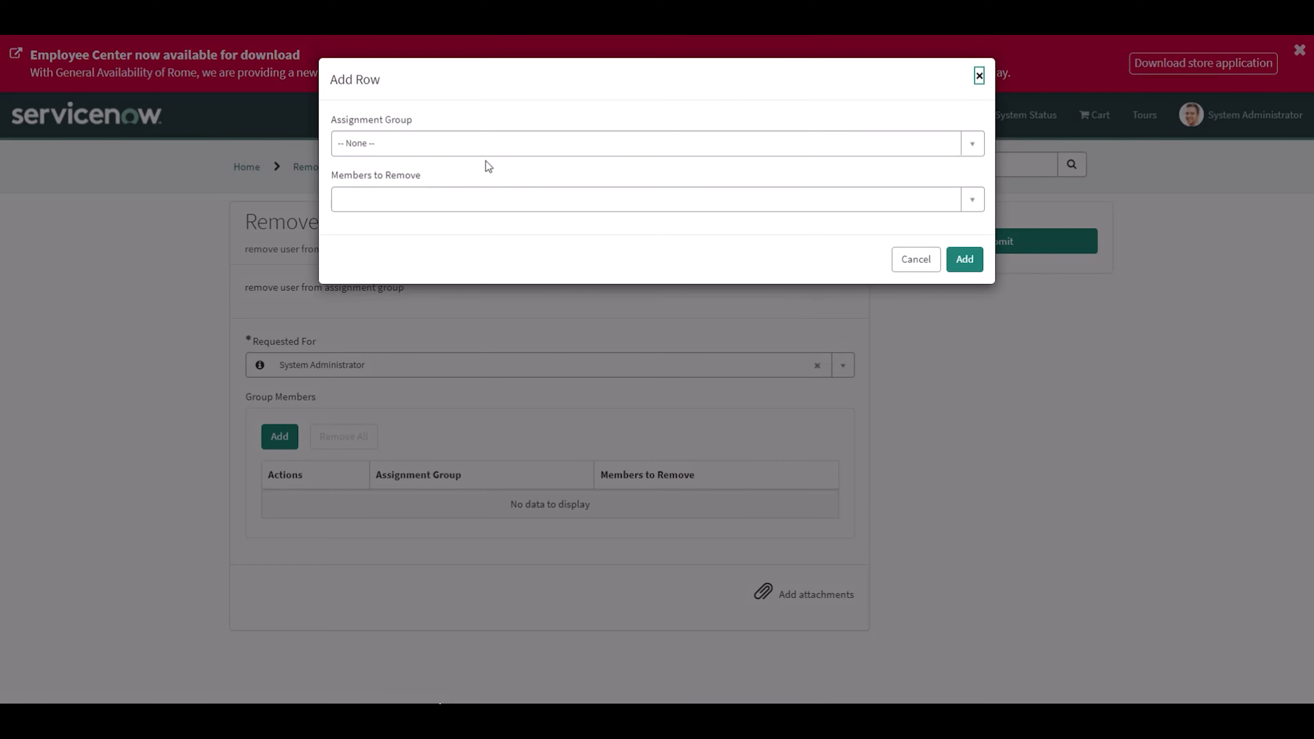
{"action": "left_click", "coordinate": [460, 144]}
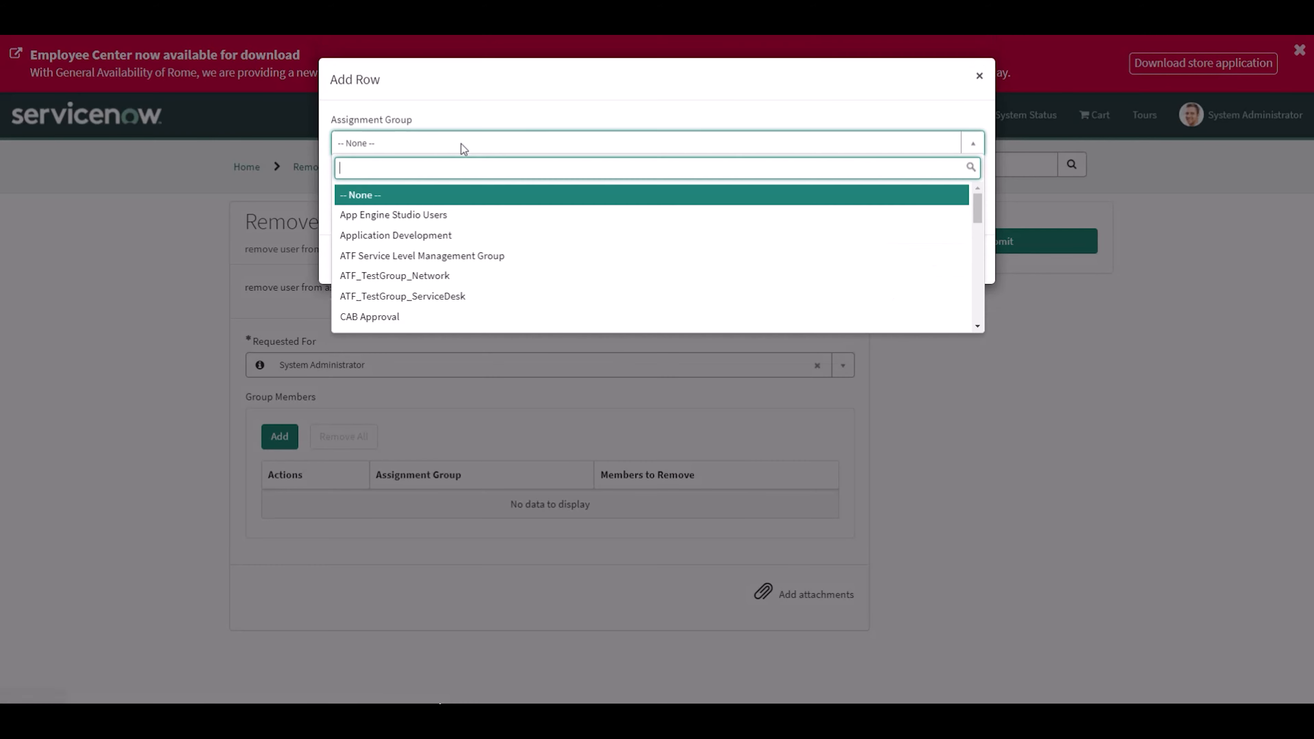
{"action": "scroll", "coordinate": [445, 220], "scroll_direction": "down", "scroll_amount": 3}
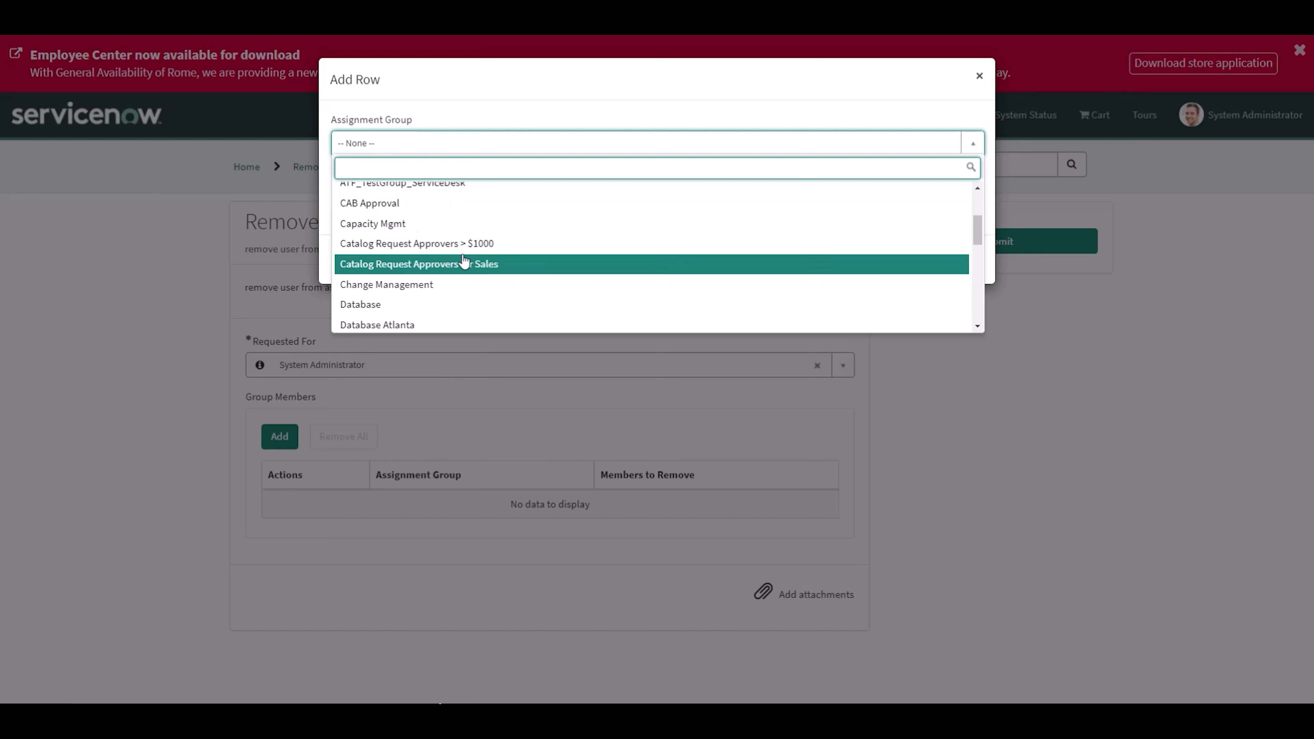
{"action": "left_click", "coordinate": [462, 204]}
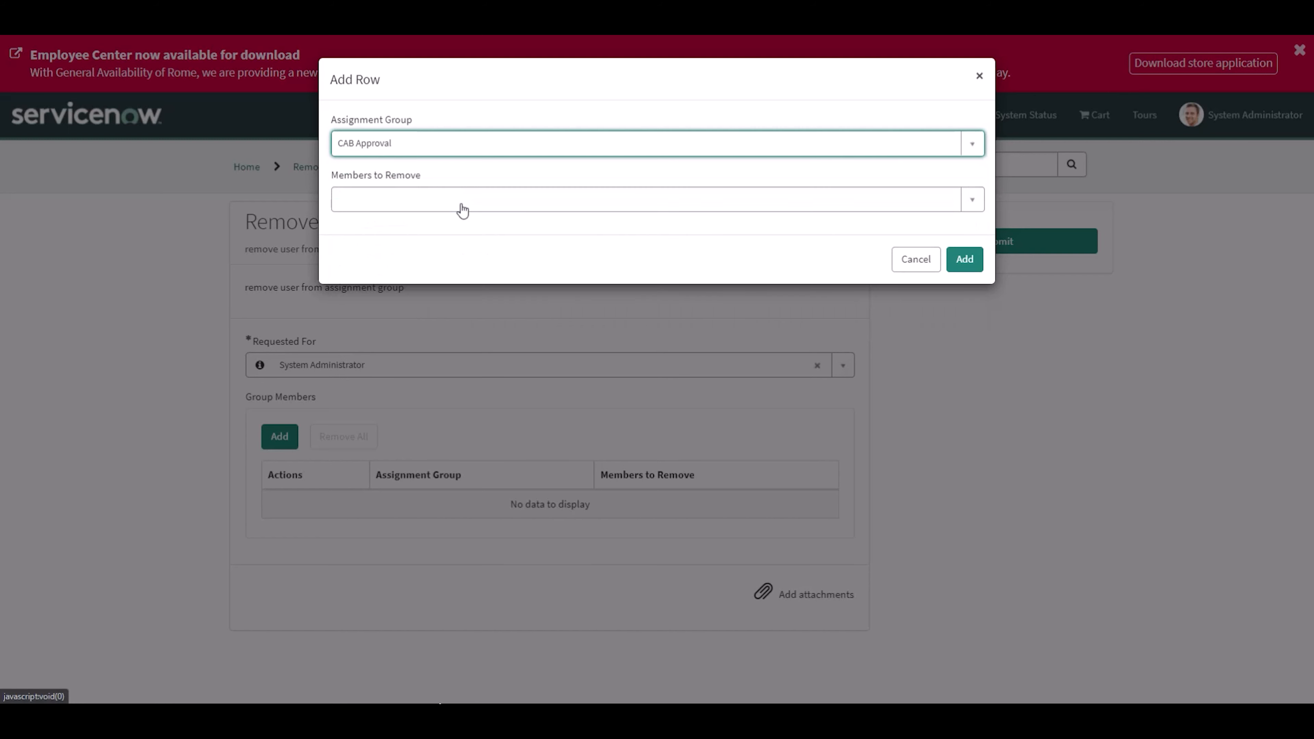
{"action": "left_click", "coordinate": [531, 198]}
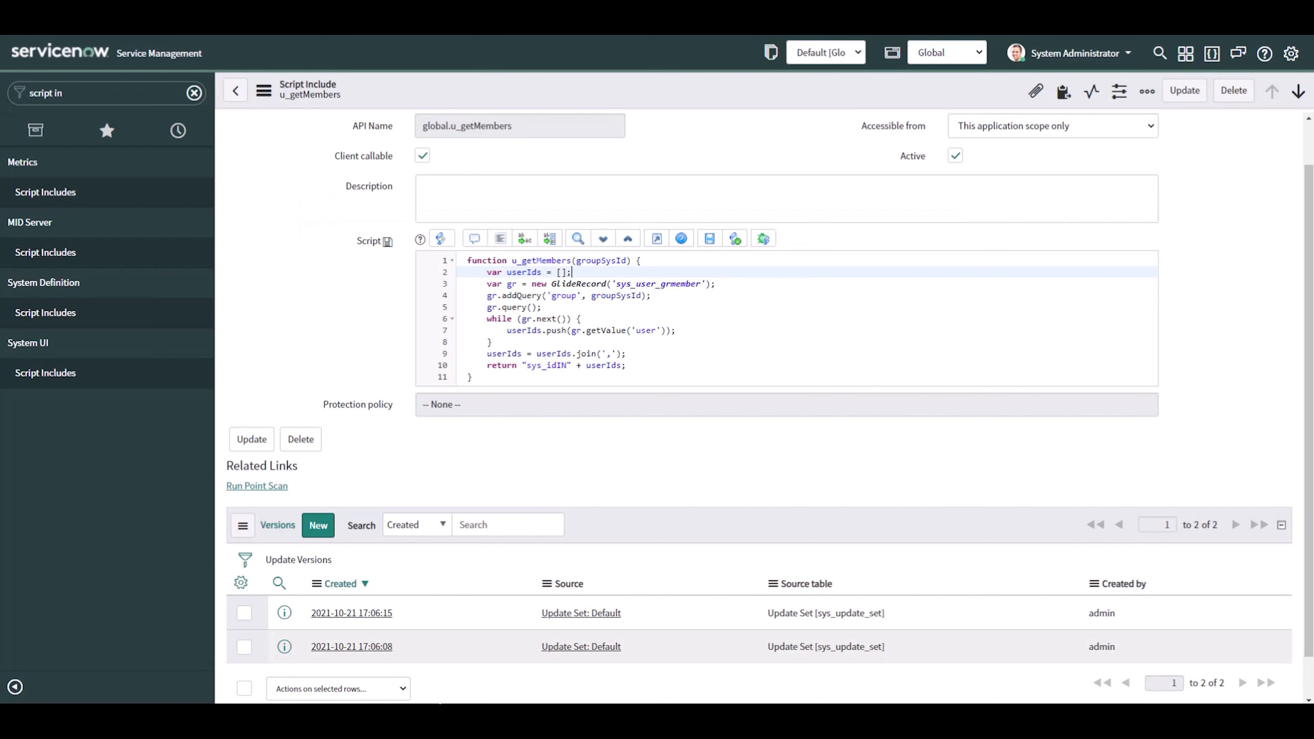
Step: Switch back to the platform view, find the user groups, and open the CAB Approval group's member list
{"action": "left_click", "coordinate": [104, 93]}
{"action": "type", "text": "groups"}
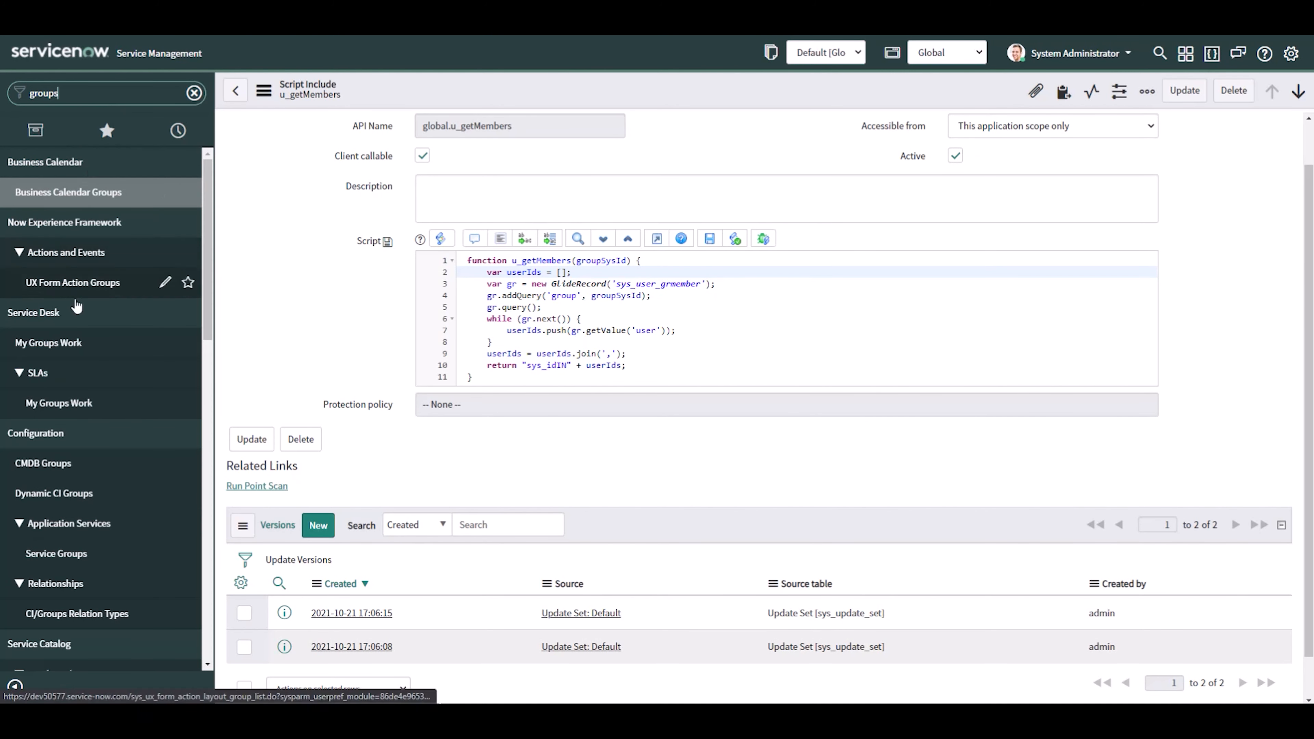
{"action": "scroll", "coordinate": [77, 305], "scroll_direction": "down", "scroll_amount": 9}
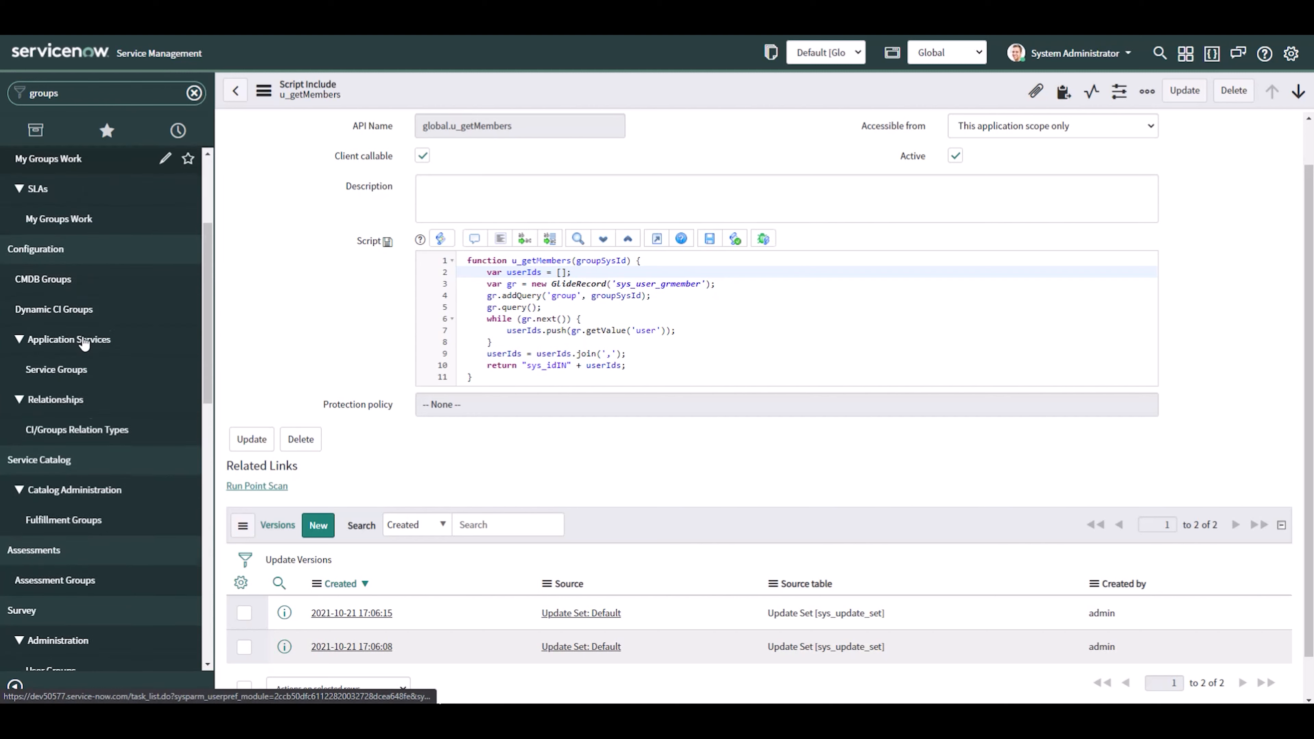
{"action": "scroll", "coordinate": [68, 395], "scroll_direction": "down", "scroll_amount": 5}
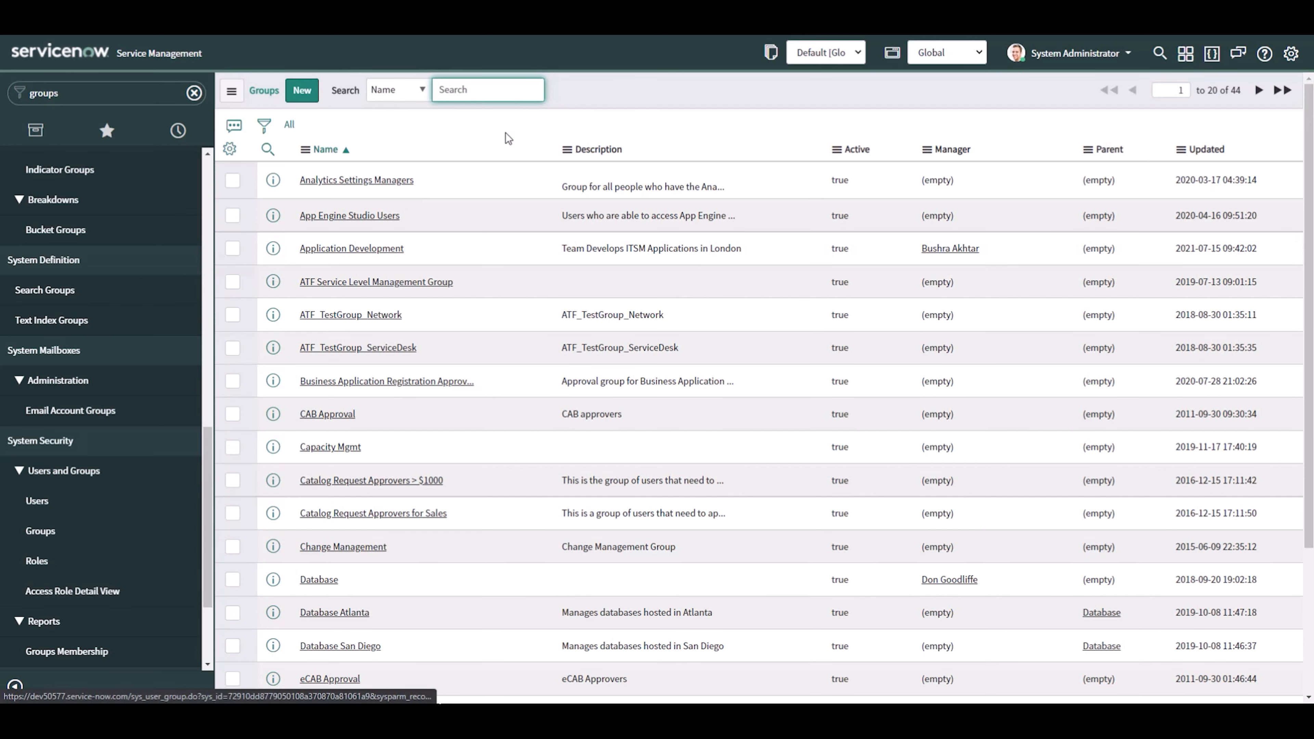
{"action": "scroll", "coordinate": [428, 296], "scroll_direction": "down", "scroll_amount": 1}
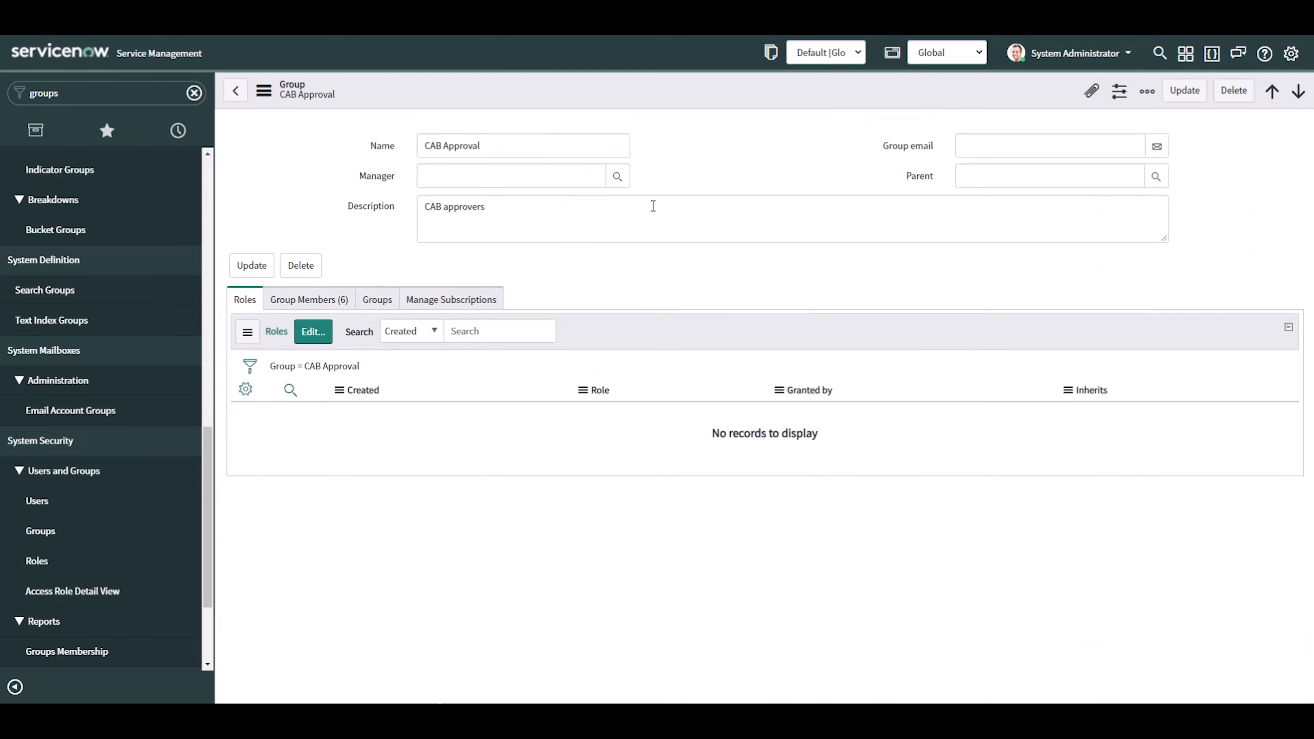
{"action": "left_click", "coordinate": [331, 304]}
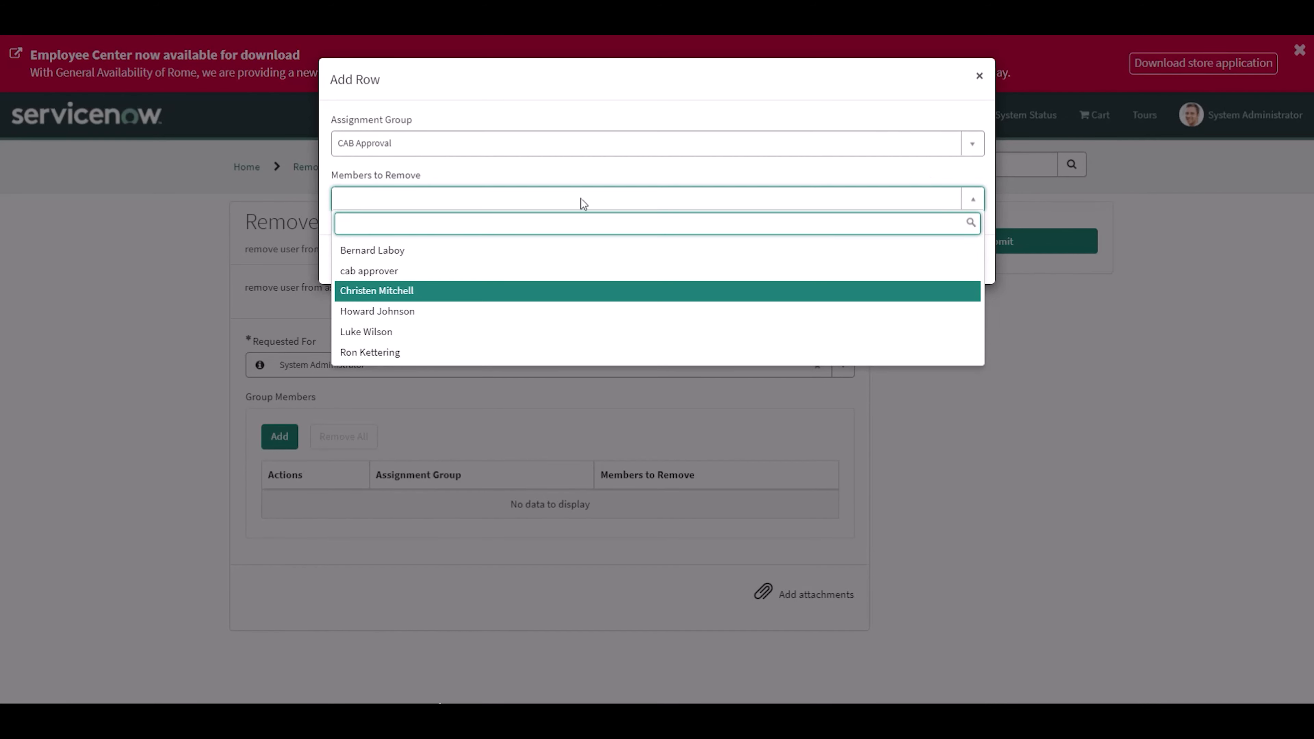
Step: Change the row's assignment group to App Engine Studio Users, choose Creator User as the member to remove, and add the row
{"action": "left_click", "coordinate": [583, 203]}
{"action": "left_click", "coordinate": [510, 155]}
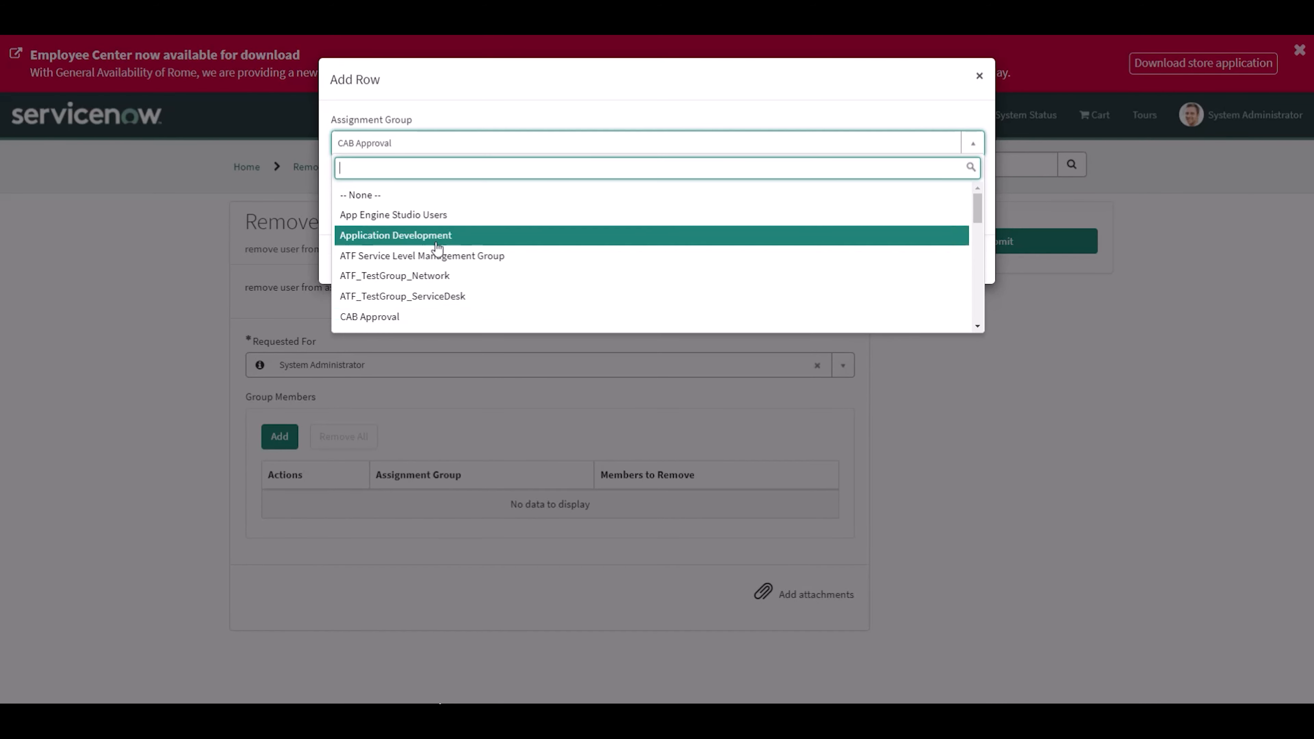
{"action": "left_click", "coordinate": [443, 216]}
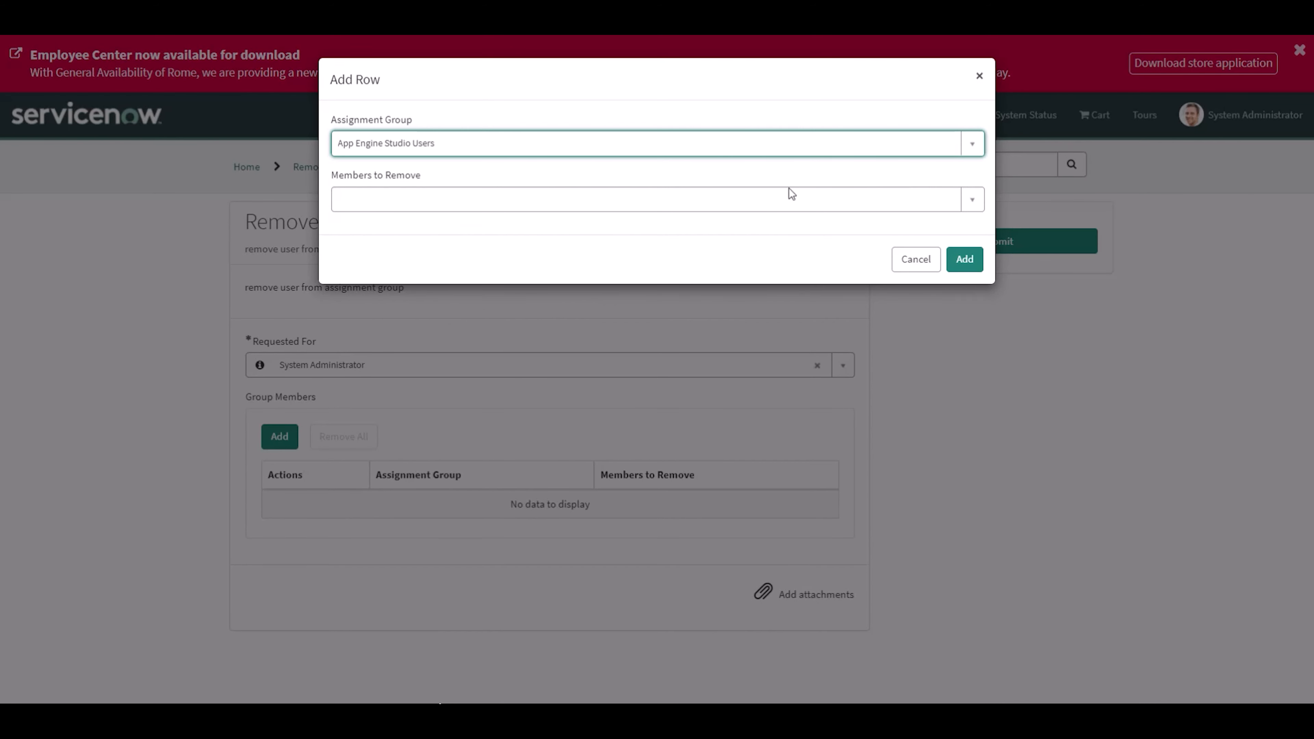
{"action": "left_click", "coordinate": [544, 199]}
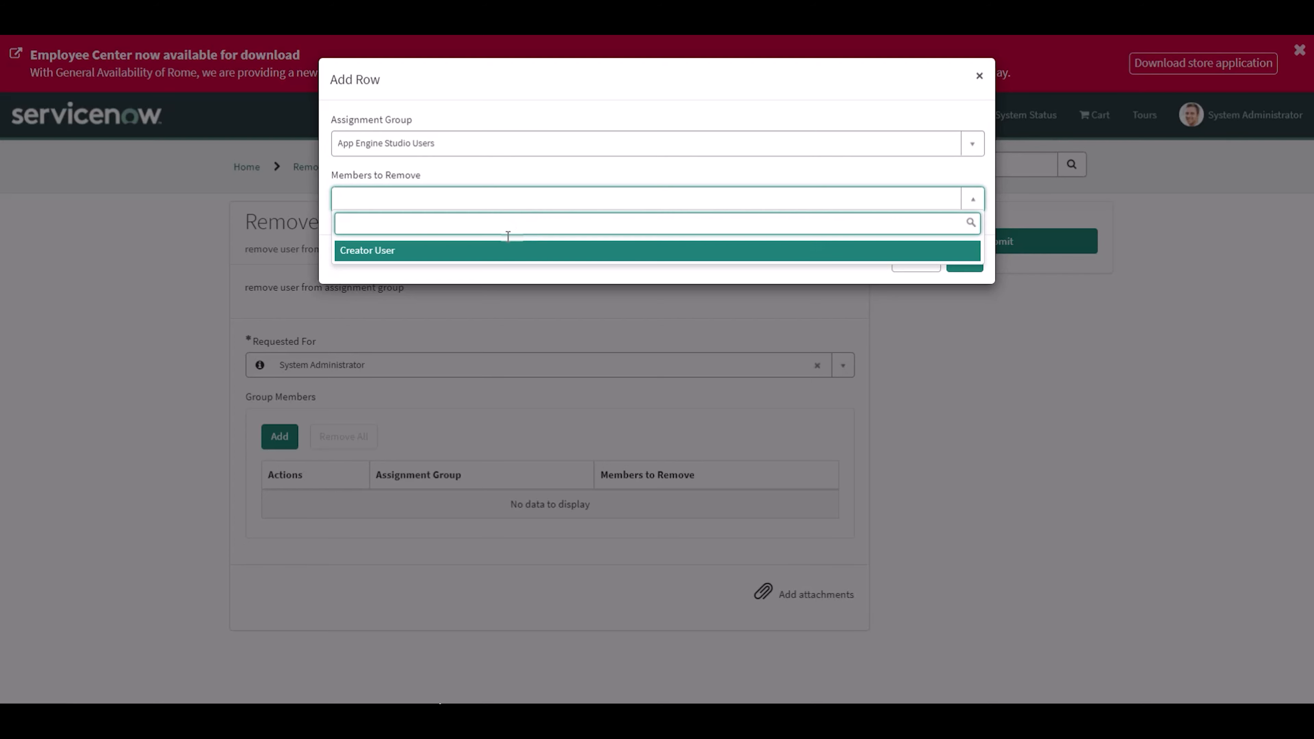
{"action": "left_click", "coordinate": [956, 252]}
{"action": "left_click", "coordinate": [962, 259]}
Step: Add a second Group Members row with assignment group CAB Approval and cab approver as the member to remove
{"action": "left_click", "coordinate": [279, 436]}
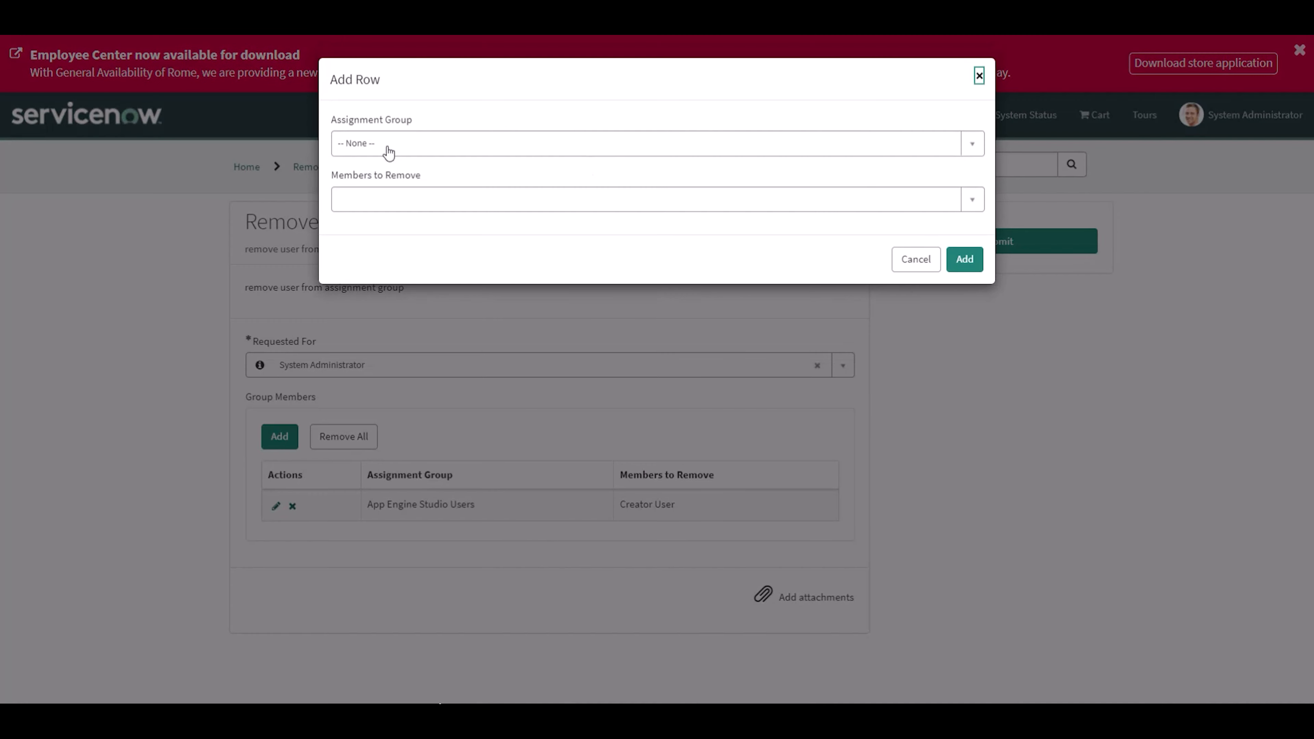
{"action": "left_click", "coordinate": [385, 145]}
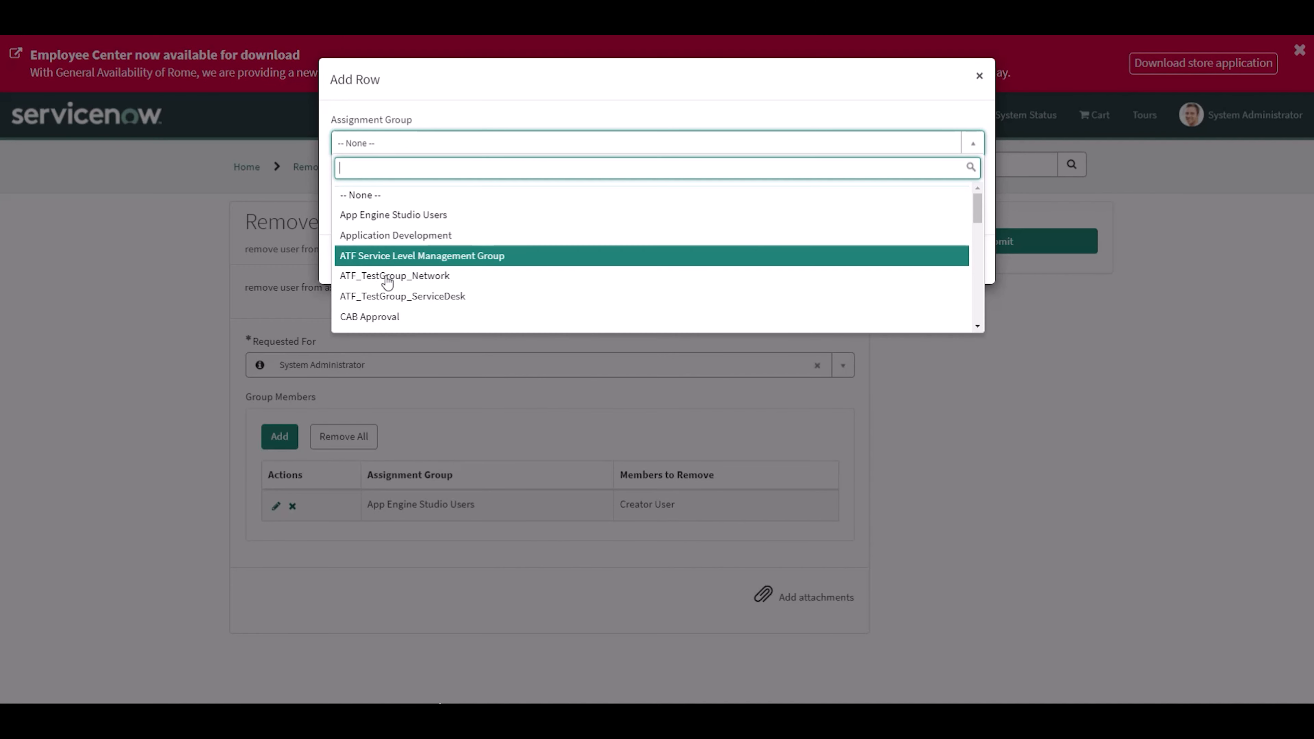
{"action": "left_click", "coordinate": [385, 314]}
{"action": "left_click", "coordinate": [418, 206]}
{"action": "left_click", "coordinate": [414, 271]}
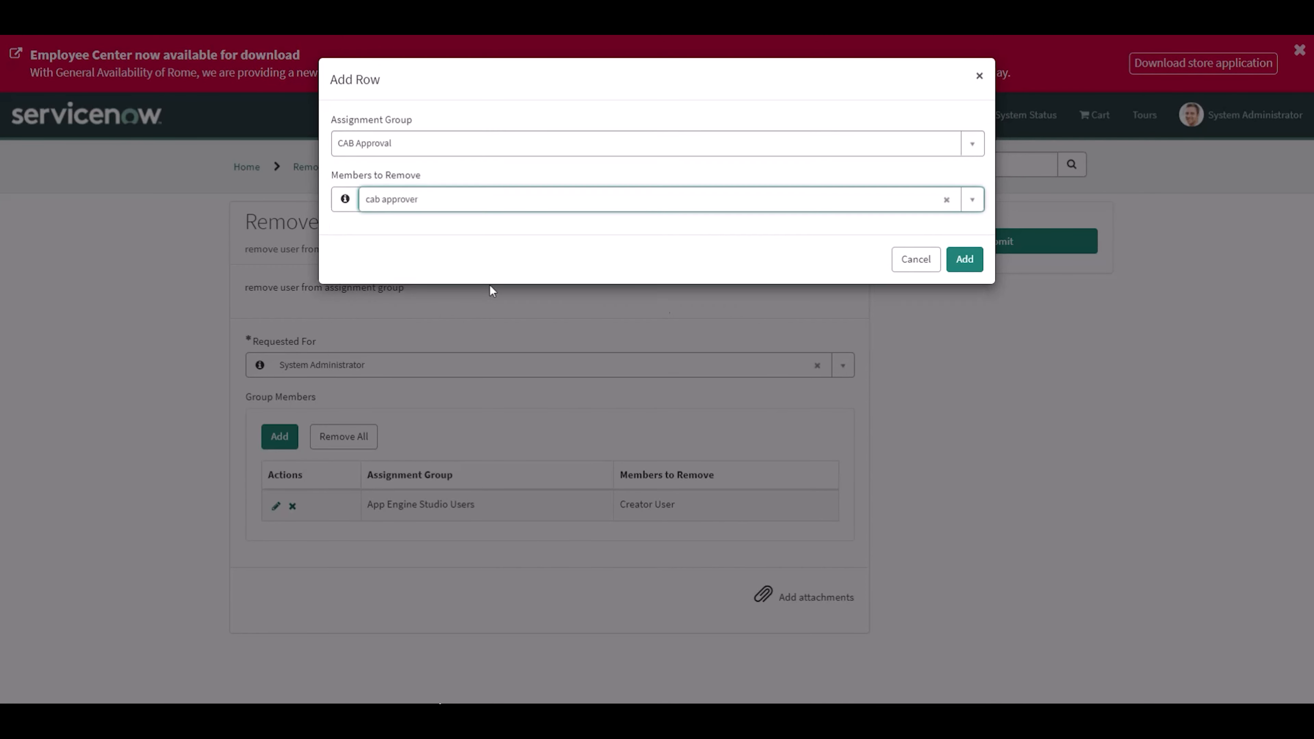
{"action": "left_click", "coordinate": [964, 260]}
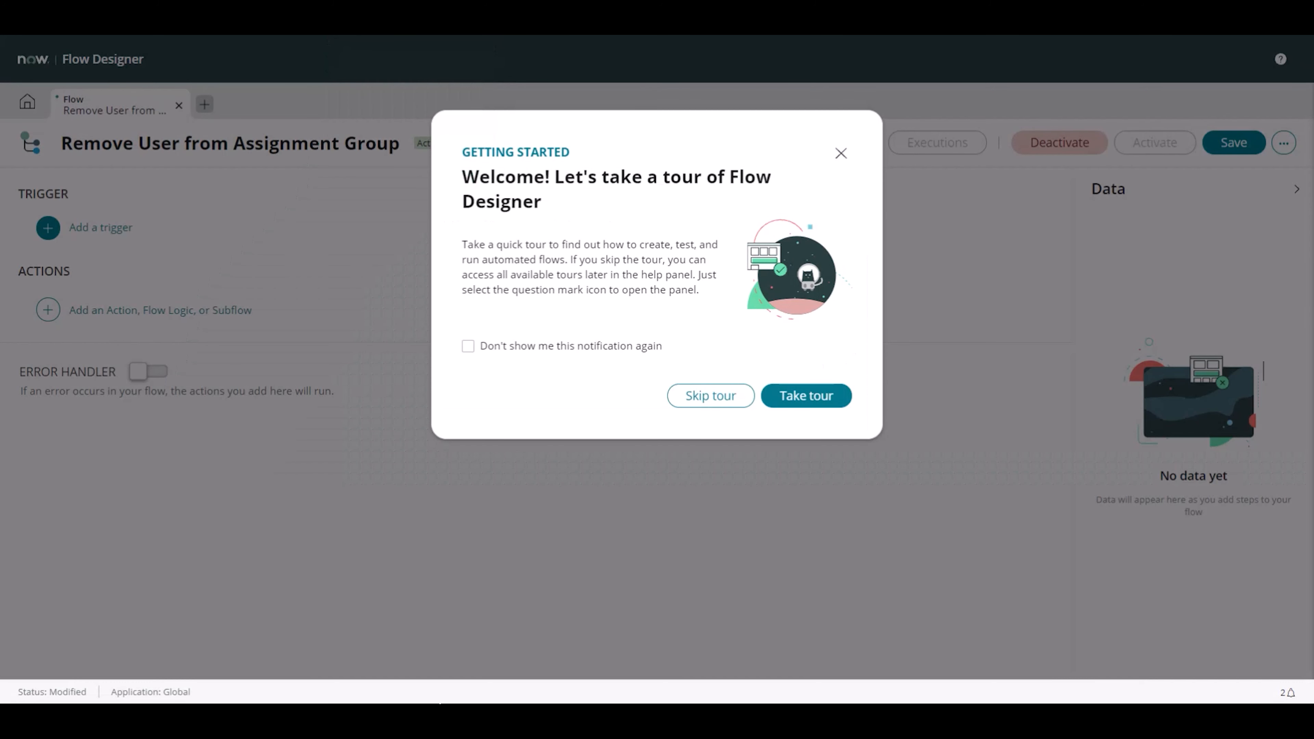
Step: Skip the Flow Designer tour and give the Remove User from Assignment Group flow a Service Catalog trigger
{"action": "left_click", "coordinate": [714, 407]}
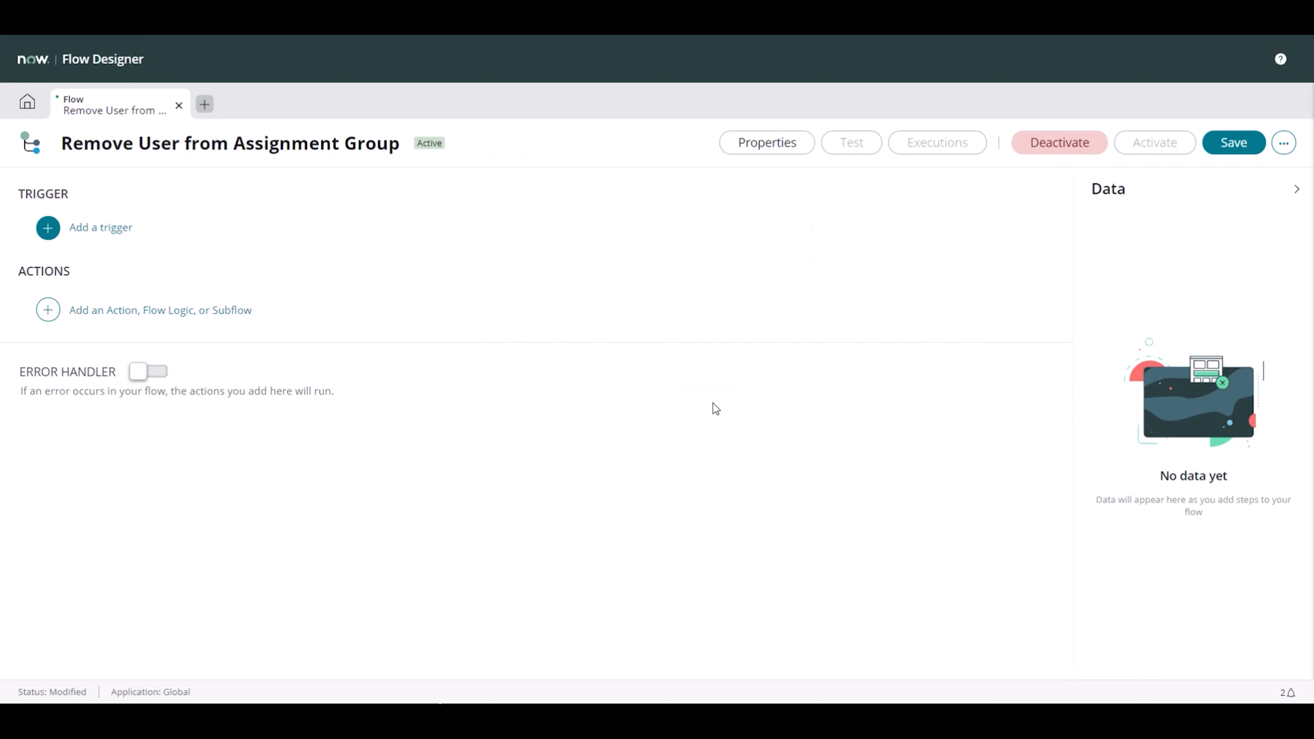
{"action": "left_click", "coordinate": [139, 237]}
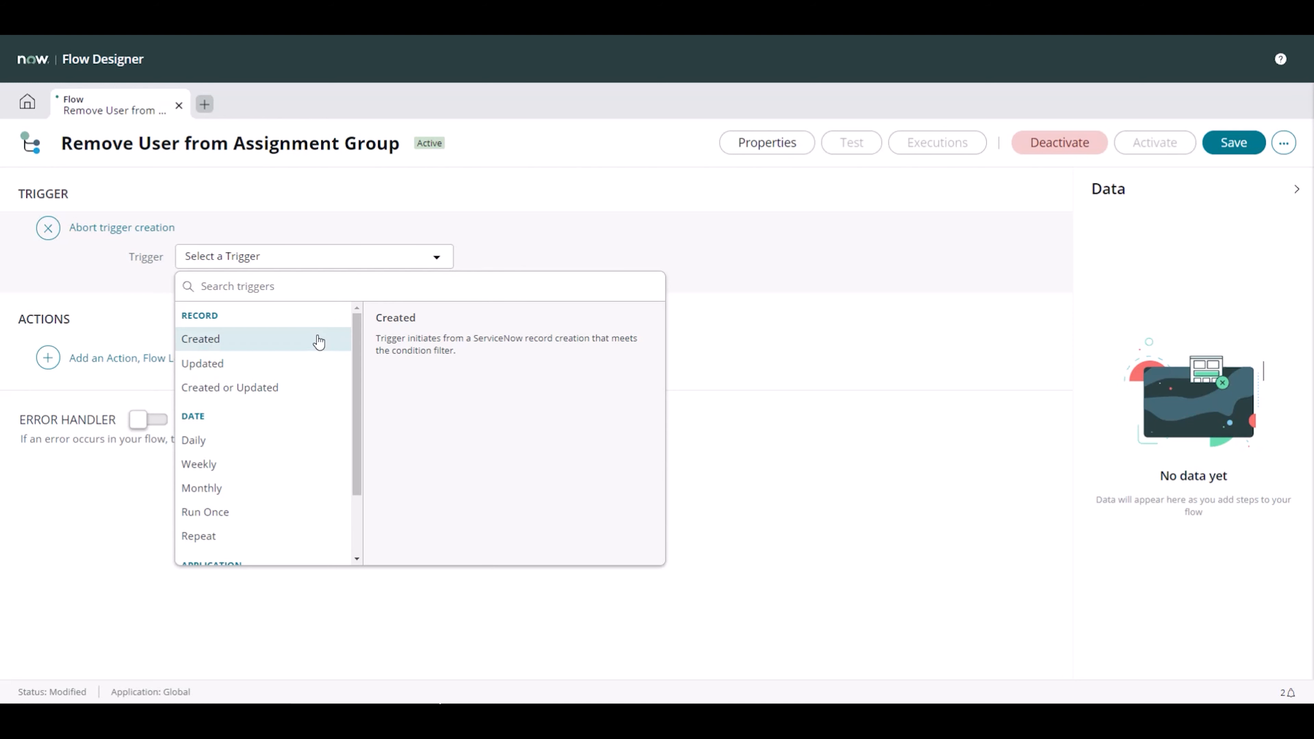
{"action": "left_click_drag", "start_coordinate": [358, 324], "coordinate": [355, 449]}
{"action": "scroll", "coordinate": [292, 403], "scroll_direction": "up", "scroll_amount": 3}
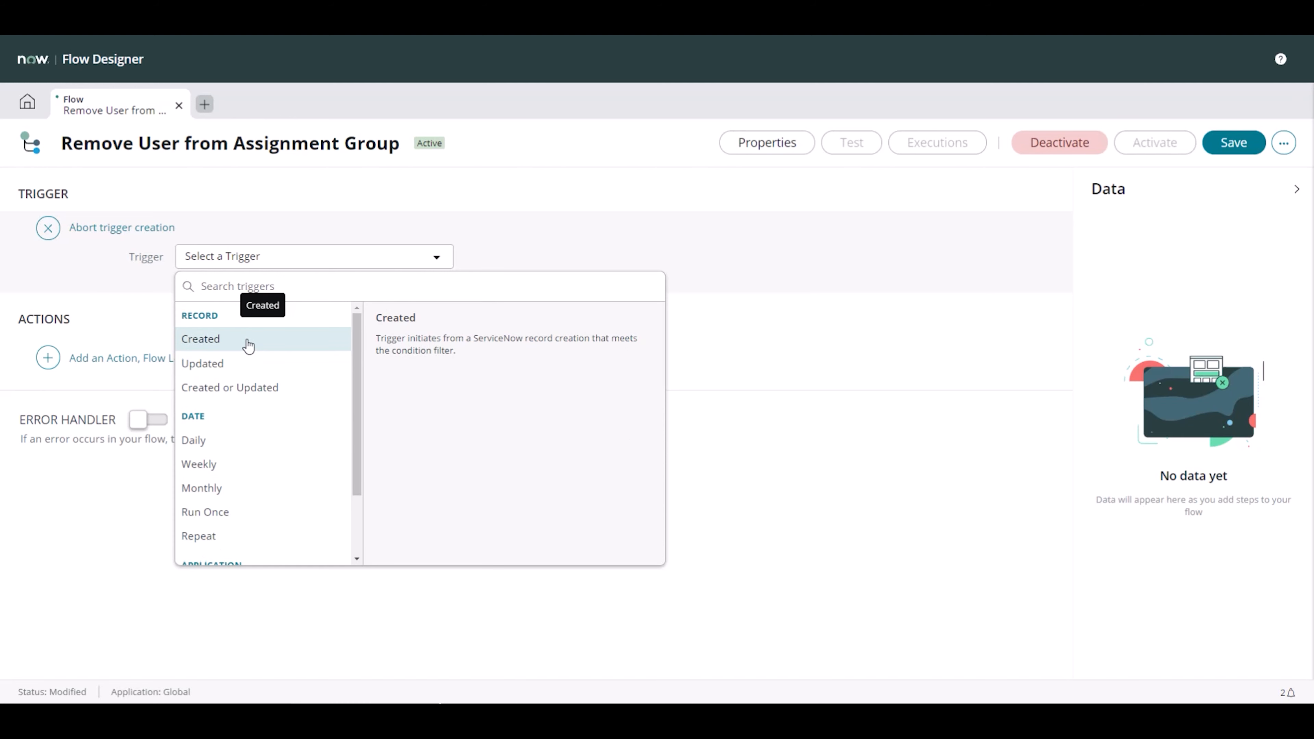
{"action": "scroll", "coordinate": [248, 346], "scroll_direction": "down", "scroll_amount": 3}
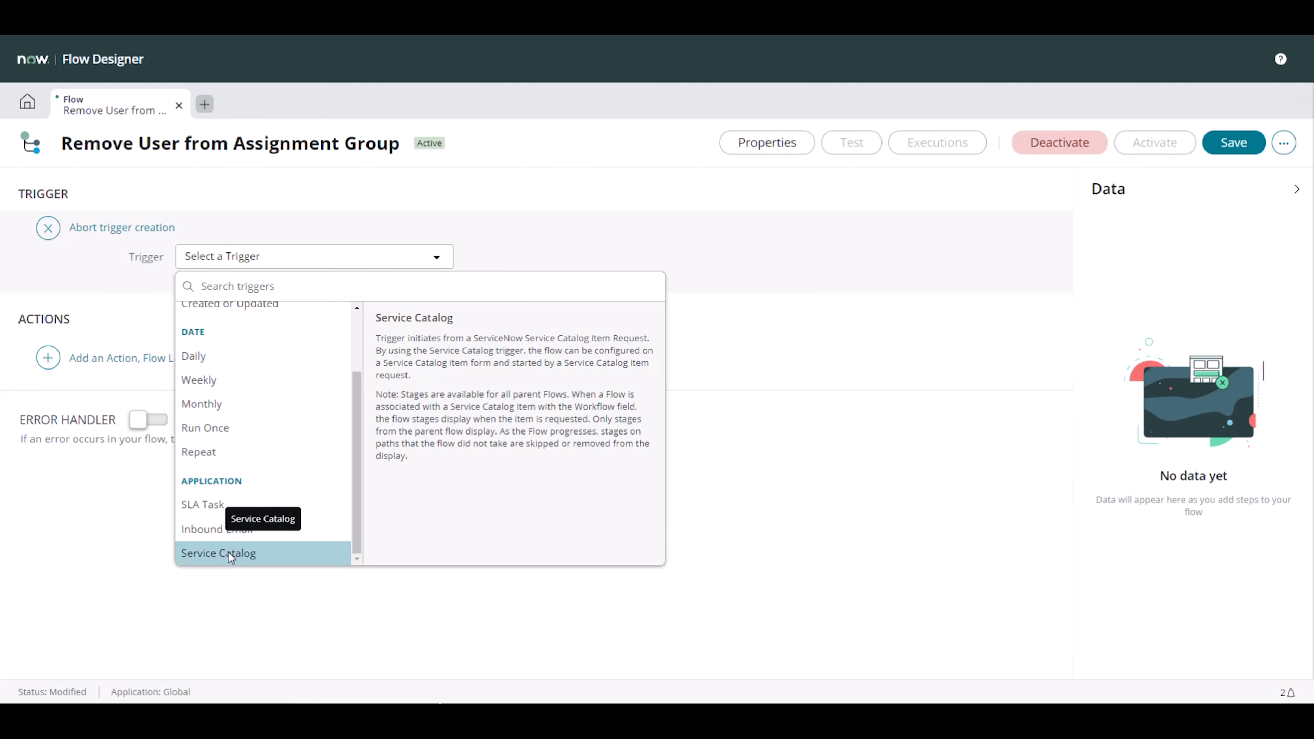
{"action": "left_click", "coordinate": [228, 553]}
{"action": "left_click", "coordinate": [994, 335]}
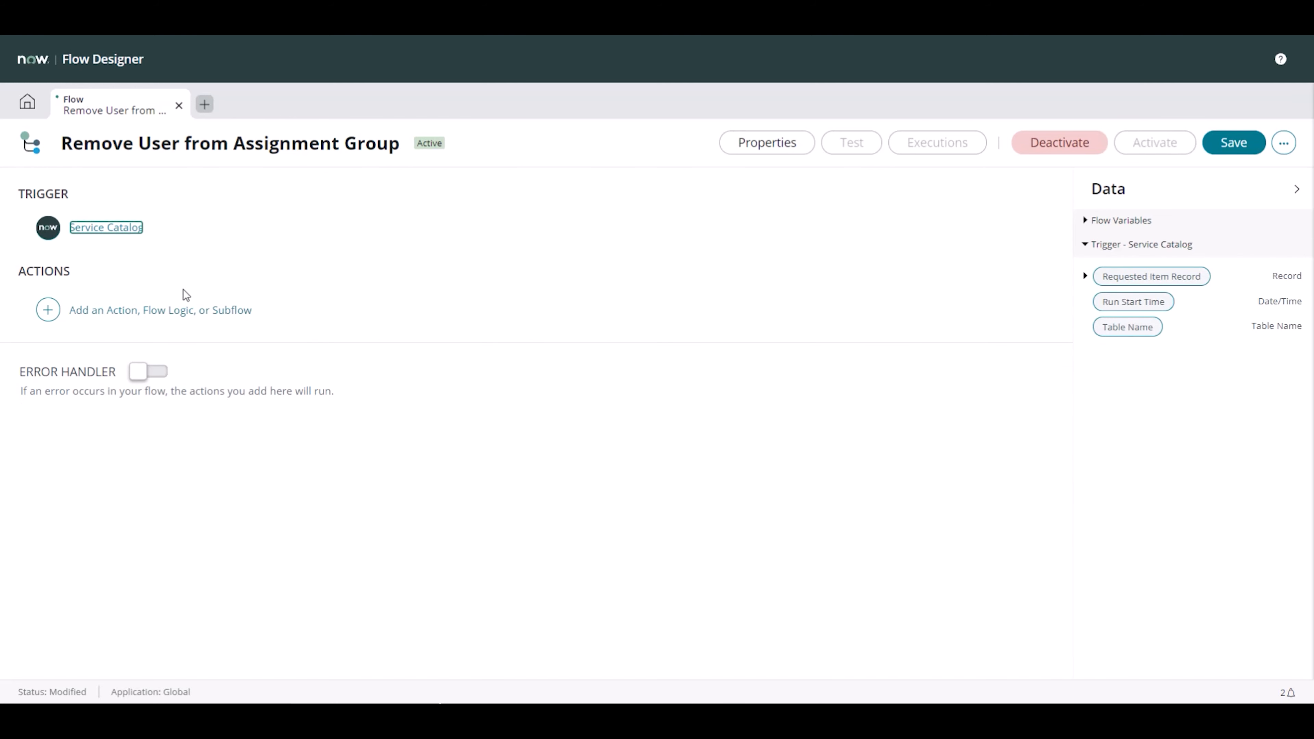
Step: Add a Get Catalog Variables action and set its submitted request to the trigger's Requested Item Record
{"action": "left_click", "coordinate": [129, 310]}
{"action": "left_click", "coordinate": [127, 308]}
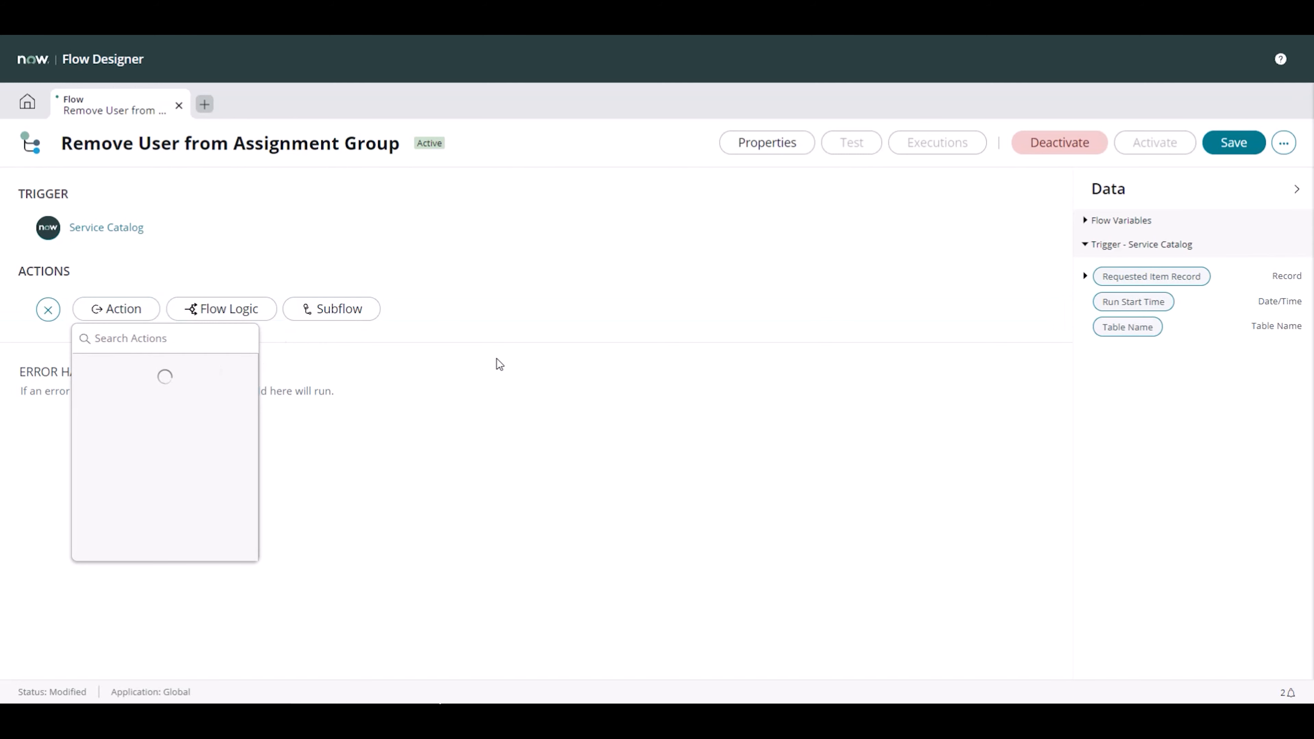
{"action": "scroll", "coordinate": [426, 566], "scroll_direction": "down", "scroll_amount": 10}
{"action": "scroll", "coordinate": [426, 566], "scroll_direction": "down", "scroll_amount": 1}
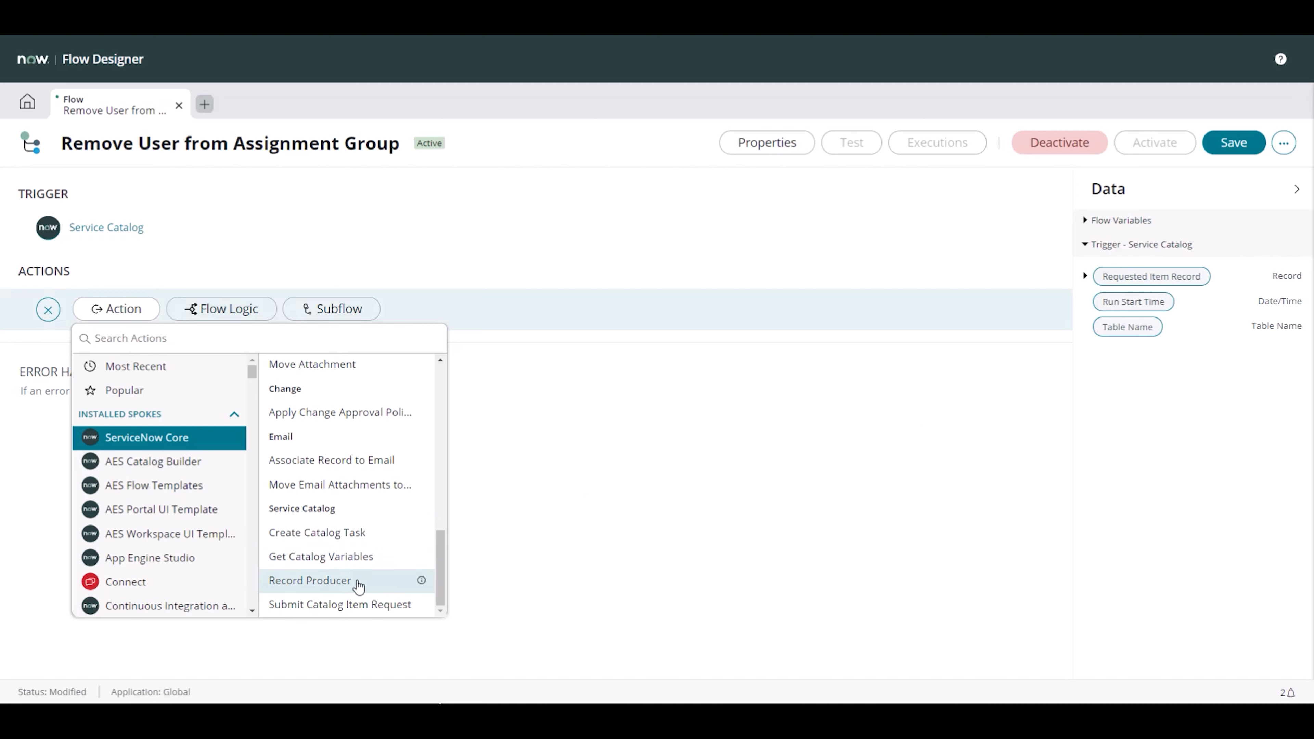
{"action": "left_click", "coordinate": [358, 556]}
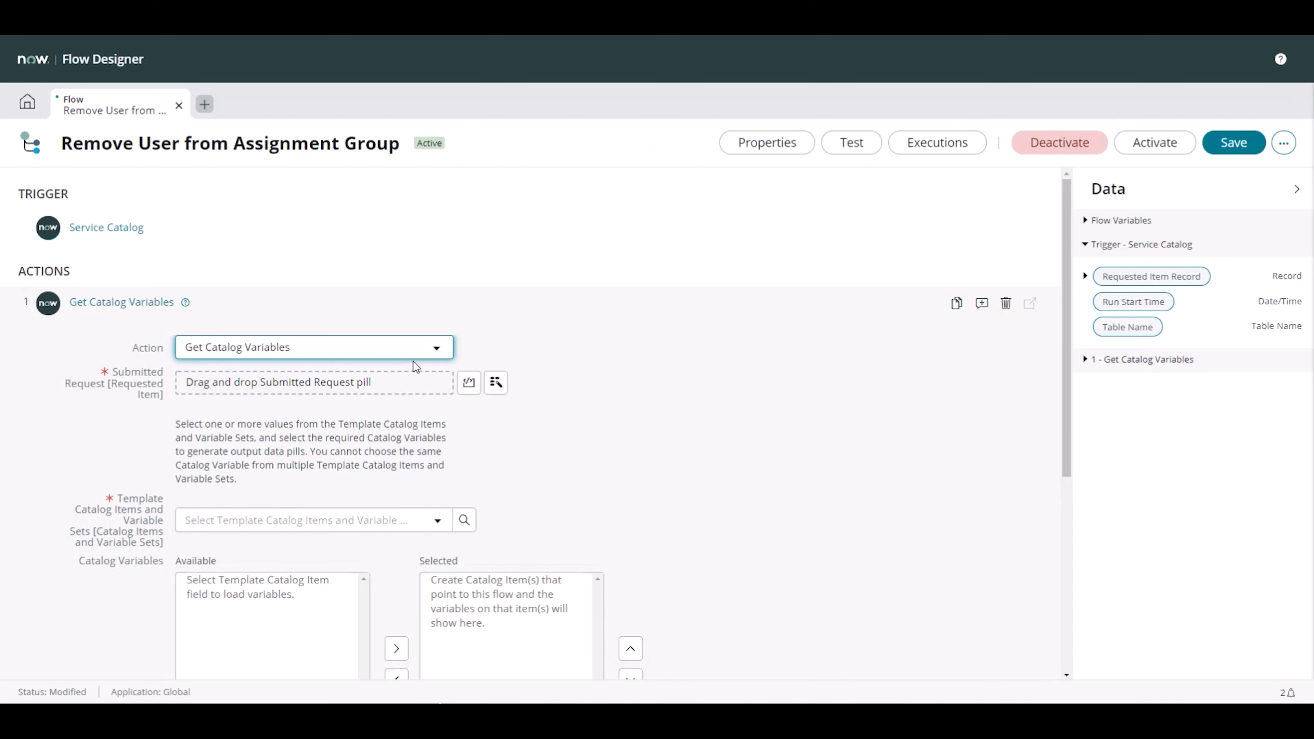
{"action": "left_click", "coordinate": [496, 382]}
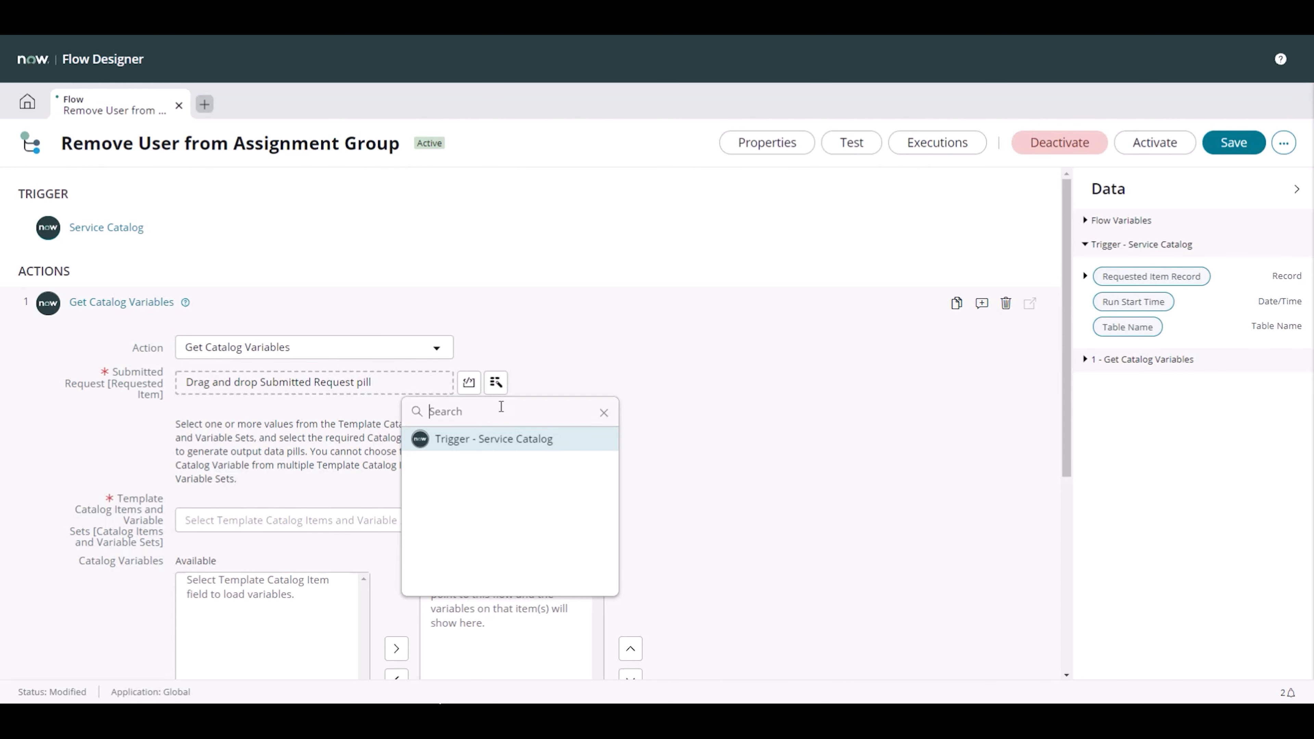
{"action": "left_click", "coordinate": [500, 441]}
{"action": "left_click", "coordinate": [587, 440]}
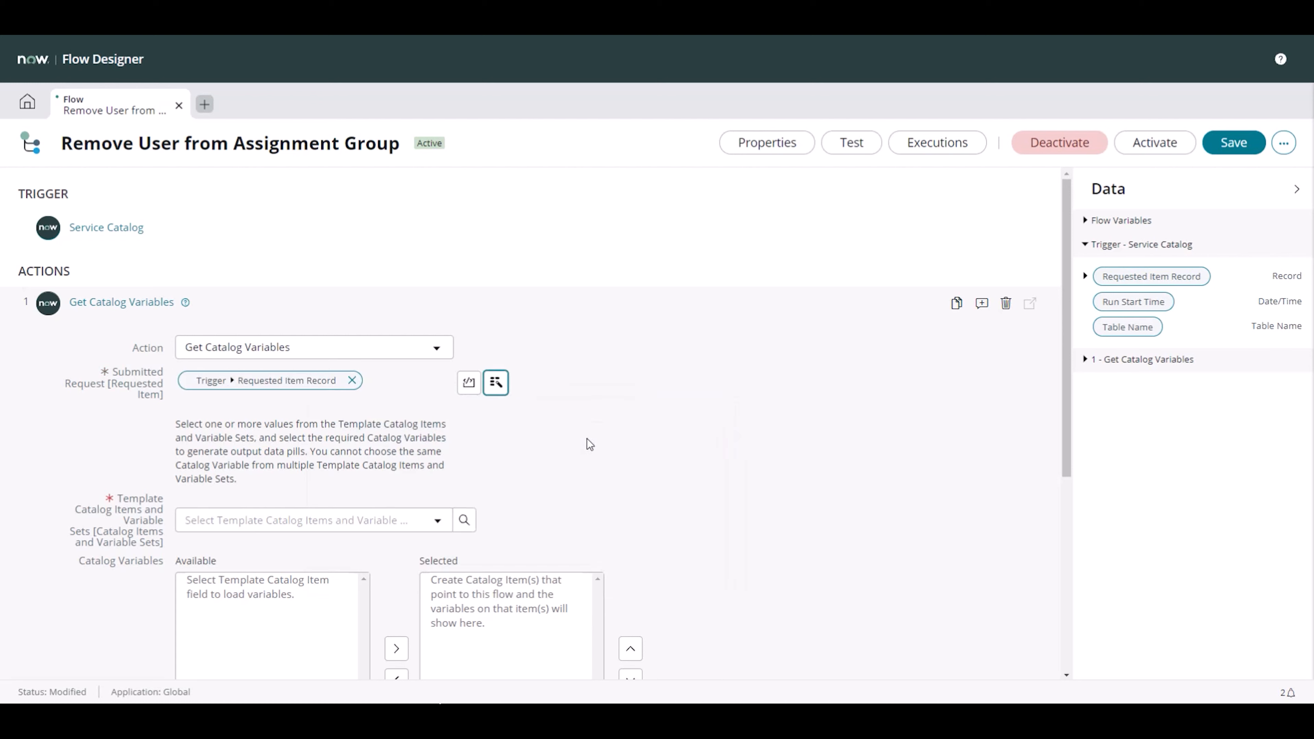
Step: Use Remove Member from Assignment Group as the template catalog item, select the requested_for and group_members variables, and finish the action
{"action": "left_click", "coordinate": [352, 521]}
{"action": "type", "text": "remove"}
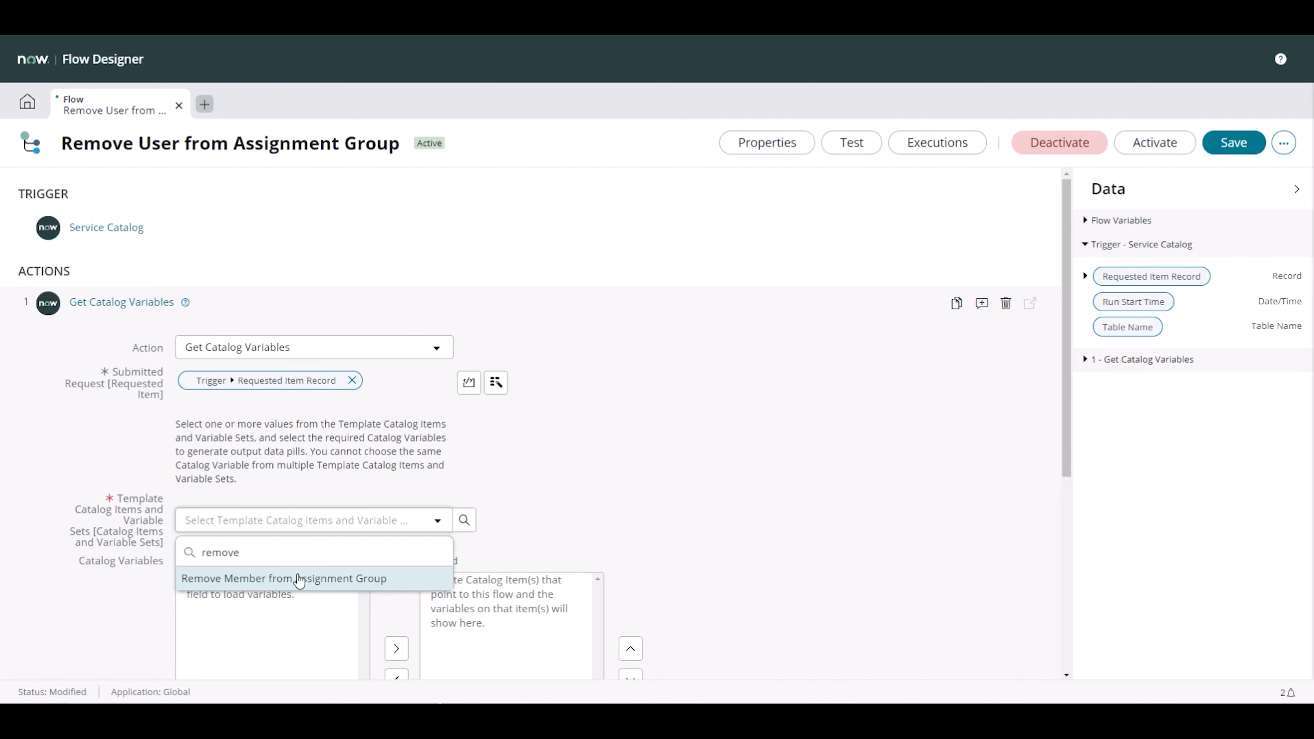
{"action": "left_click", "coordinate": [299, 579]}
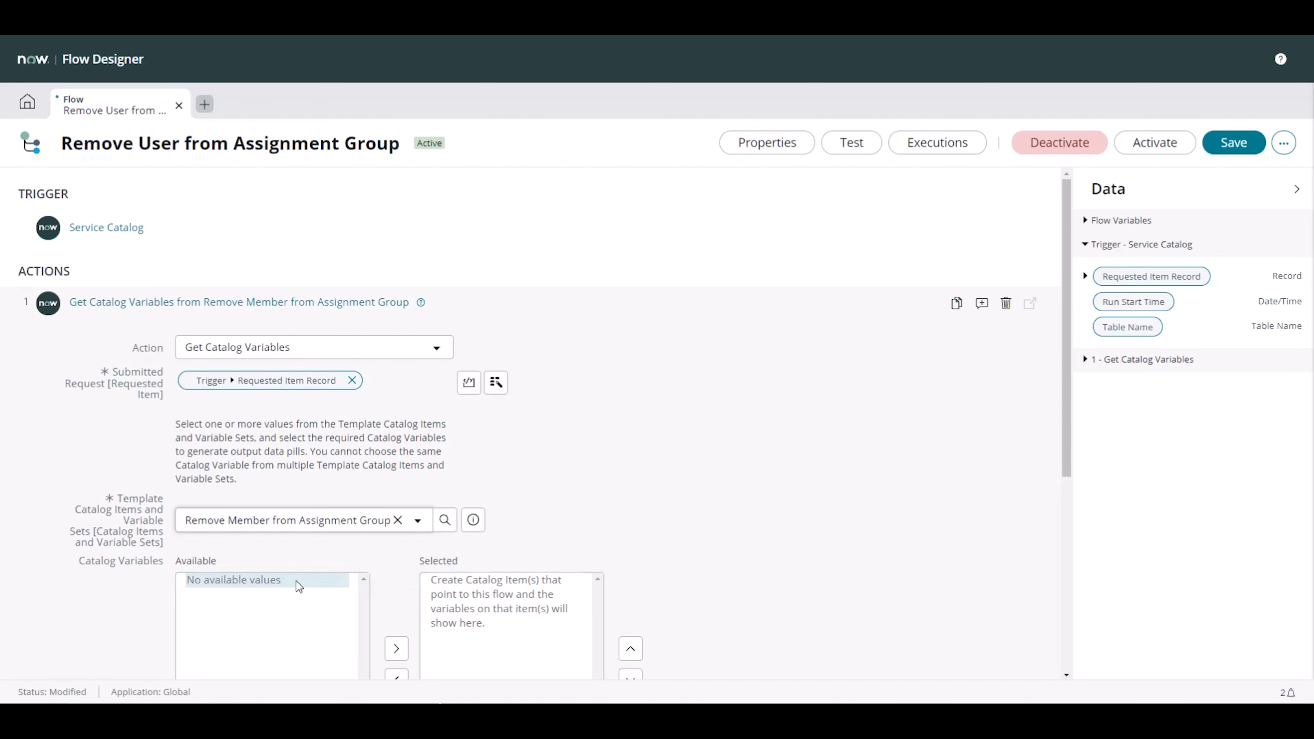
{"action": "scroll", "coordinate": [662, 425], "scroll_direction": "down", "scroll_amount": 2}
{"action": "left_click", "coordinate": [266, 445]}
{"action": "left_click", "coordinate": [243, 459], "text": "shift"}
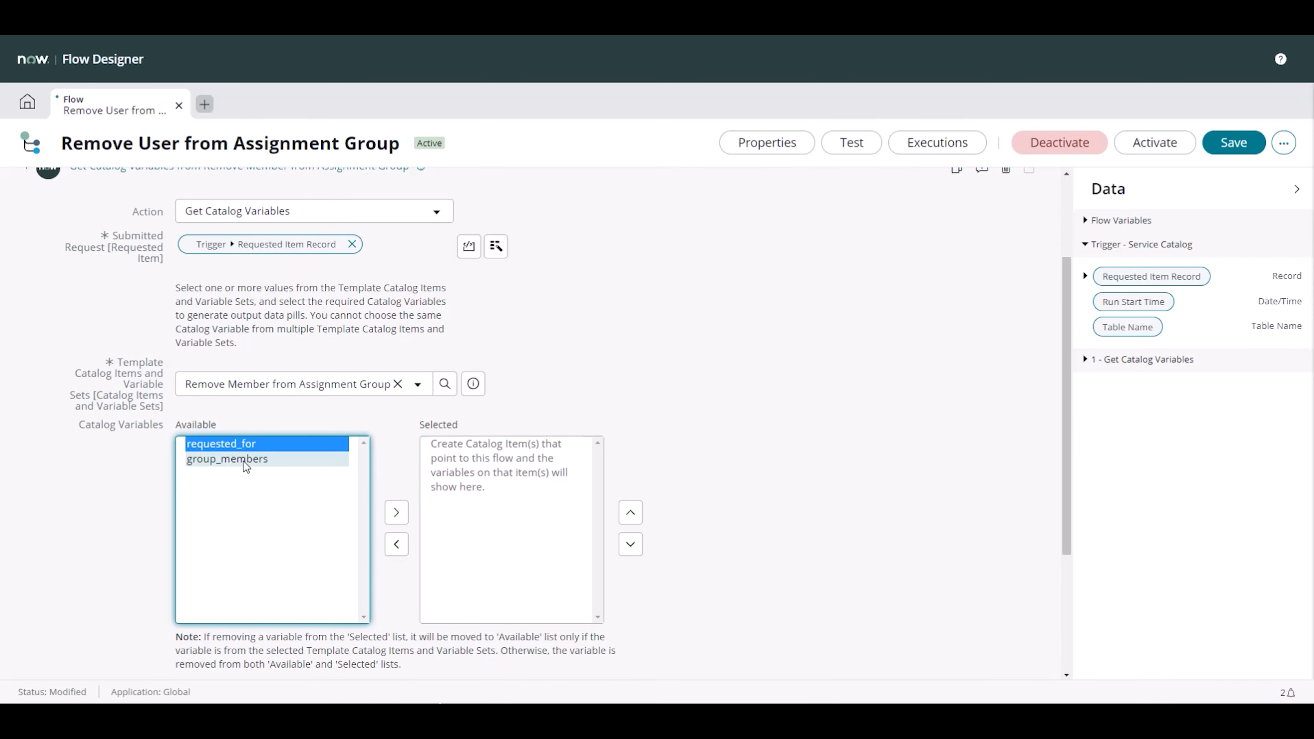
{"action": "left_click", "coordinate": [395, 514]}
{"action": "left_click", "coordinate": [846, 394]}
{"action": "scroll", "coordinate": [910, 455], "scroll_direction": "down", "scroll_amount": 3}
{"action": "left_click", "coordinate": [1001, 546]}
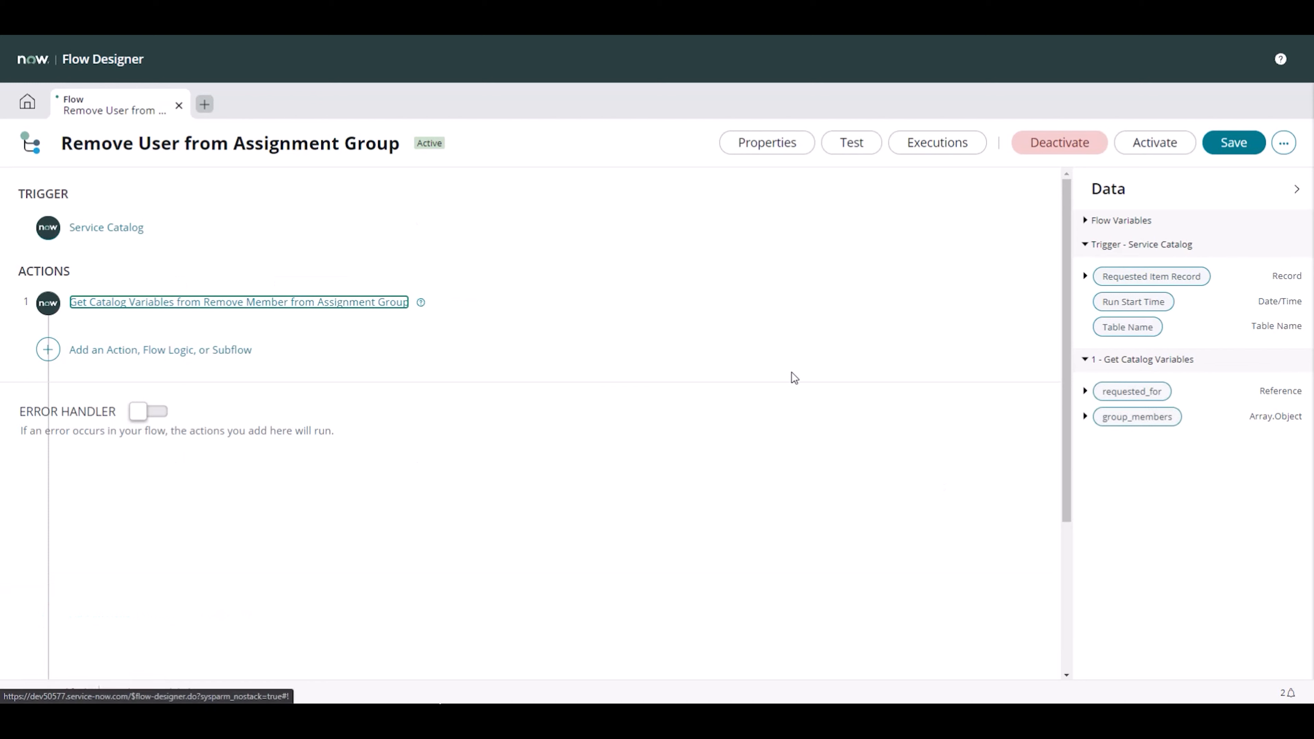
Step: Add a For Each flow logic that loops over group_members from the Get Catalog Variables action
{"action": "left_click", "coordinate": [103, 352]}
{"action": "left_click", "coordinate": [207, 348]}
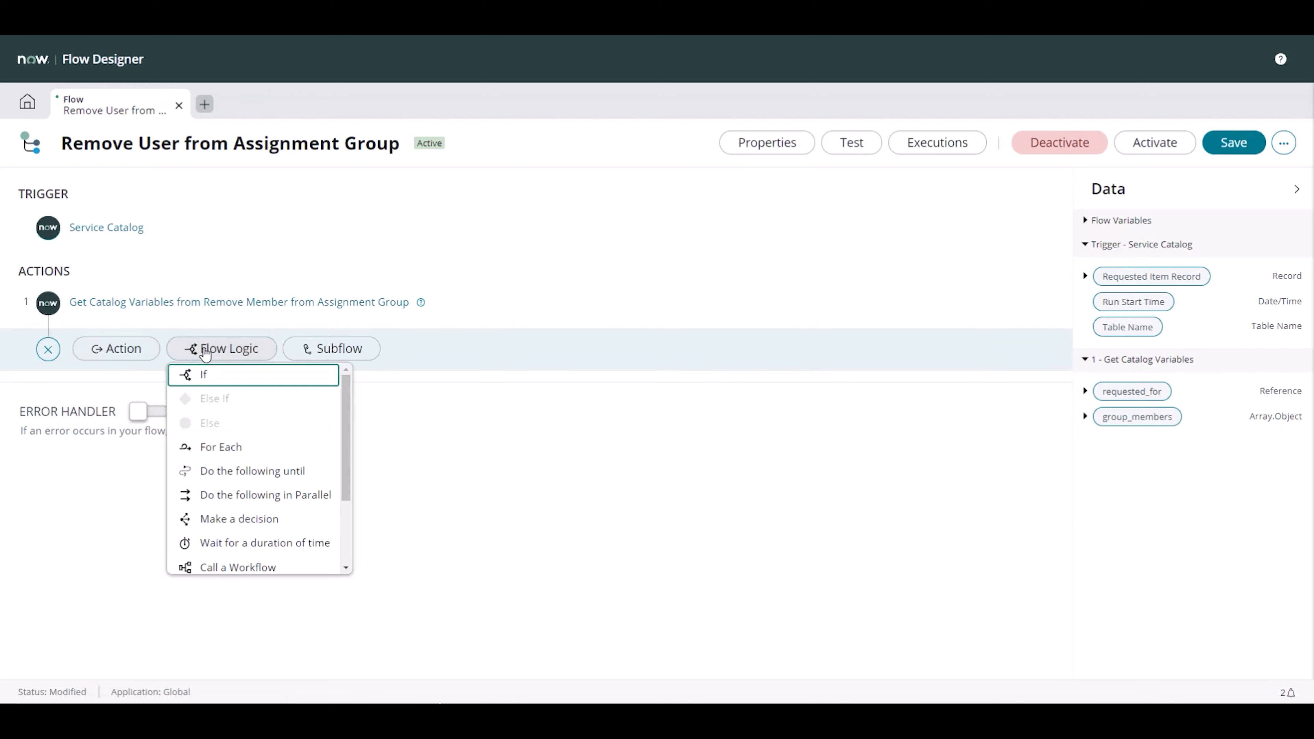
{"action": "left_click", "coordinate": [235, 448]}
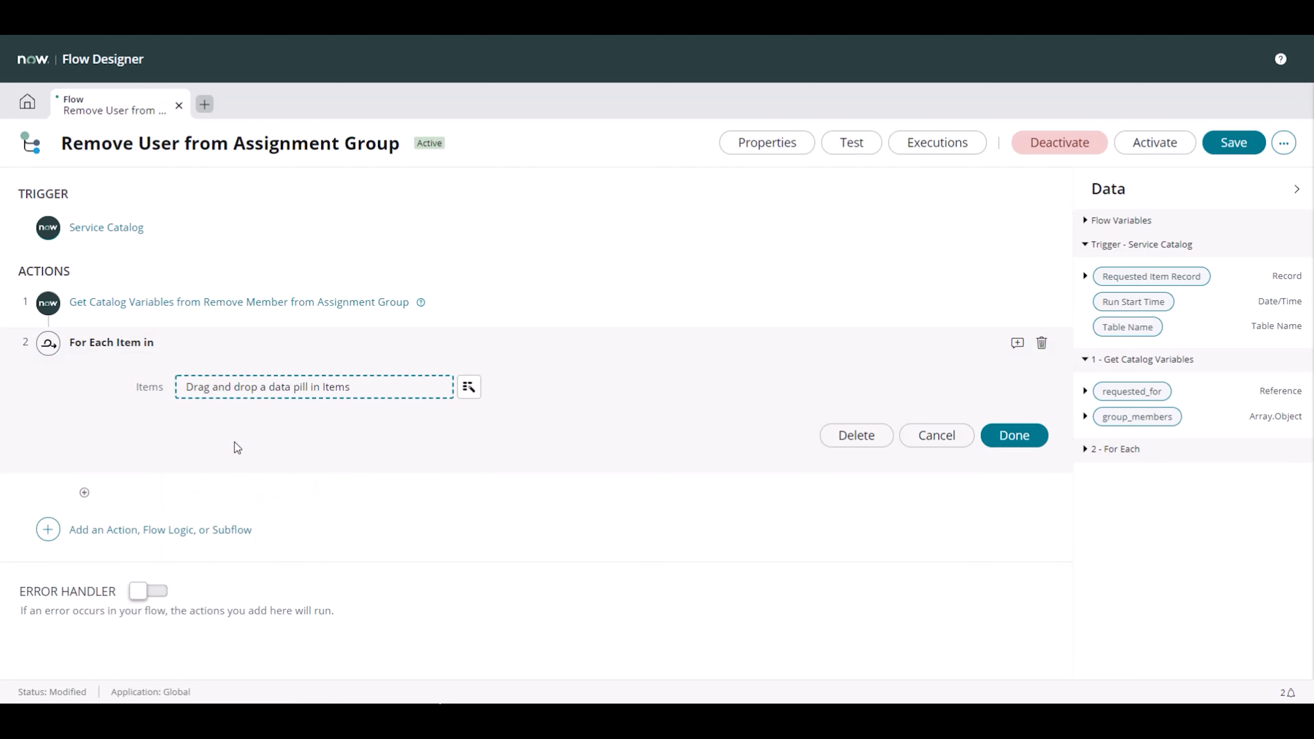
{"action": "left_click", "coordinate": [471, 387]}
{"action": "left_click", "coordinate": [455, 467]}
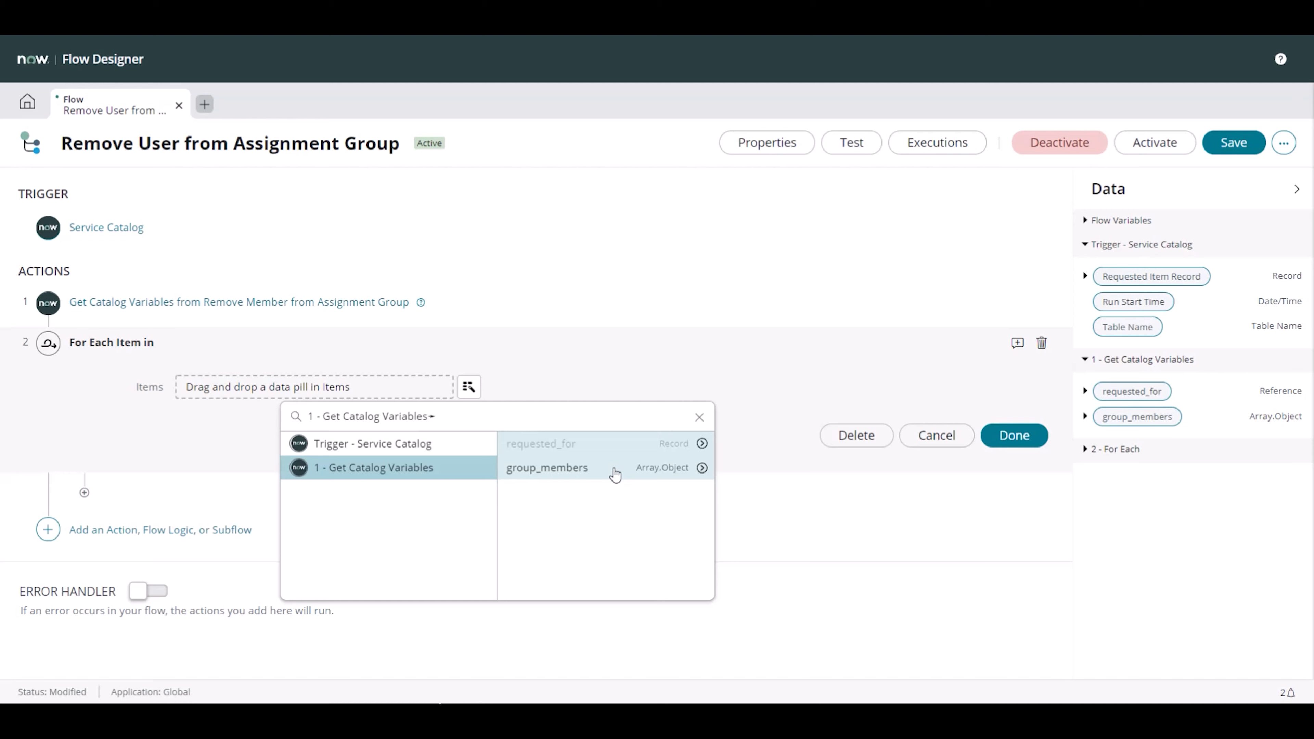
{"action": "left_click", "coordinate": [700, 468]}
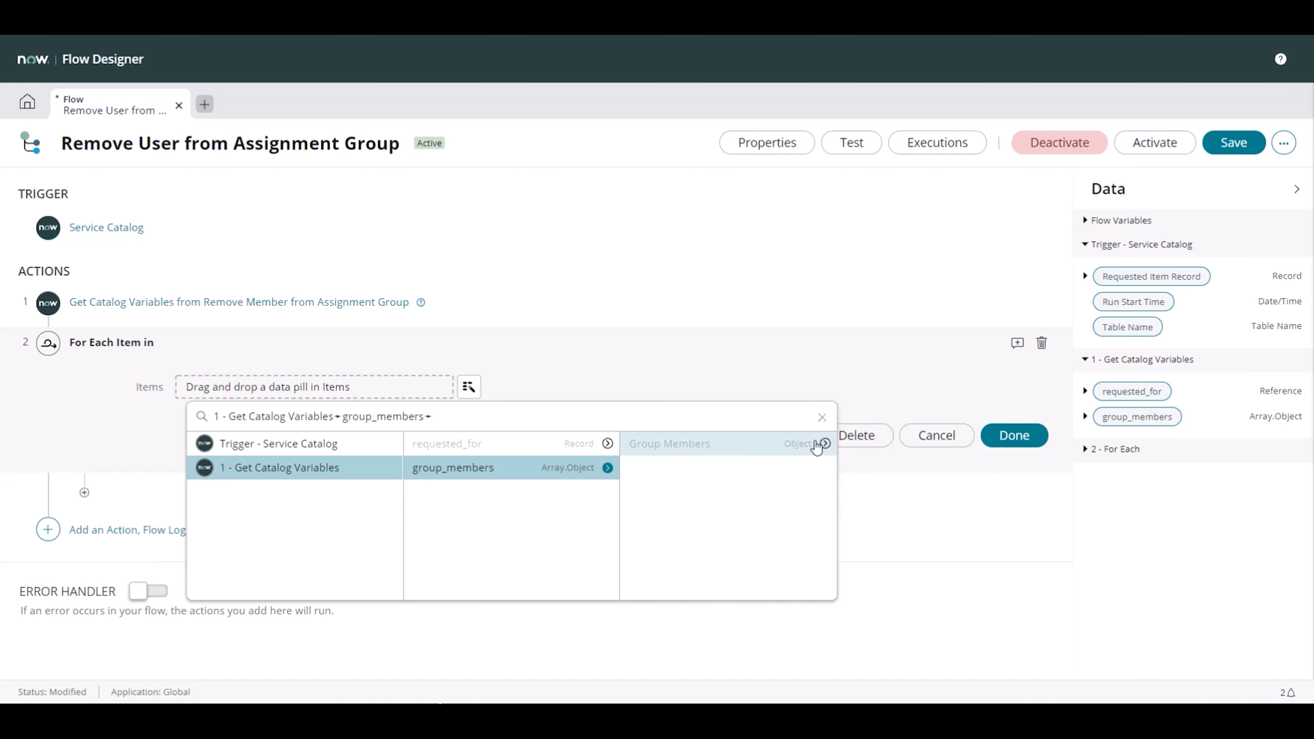
{"action": "left_click", "coordinate": [824, 443]}
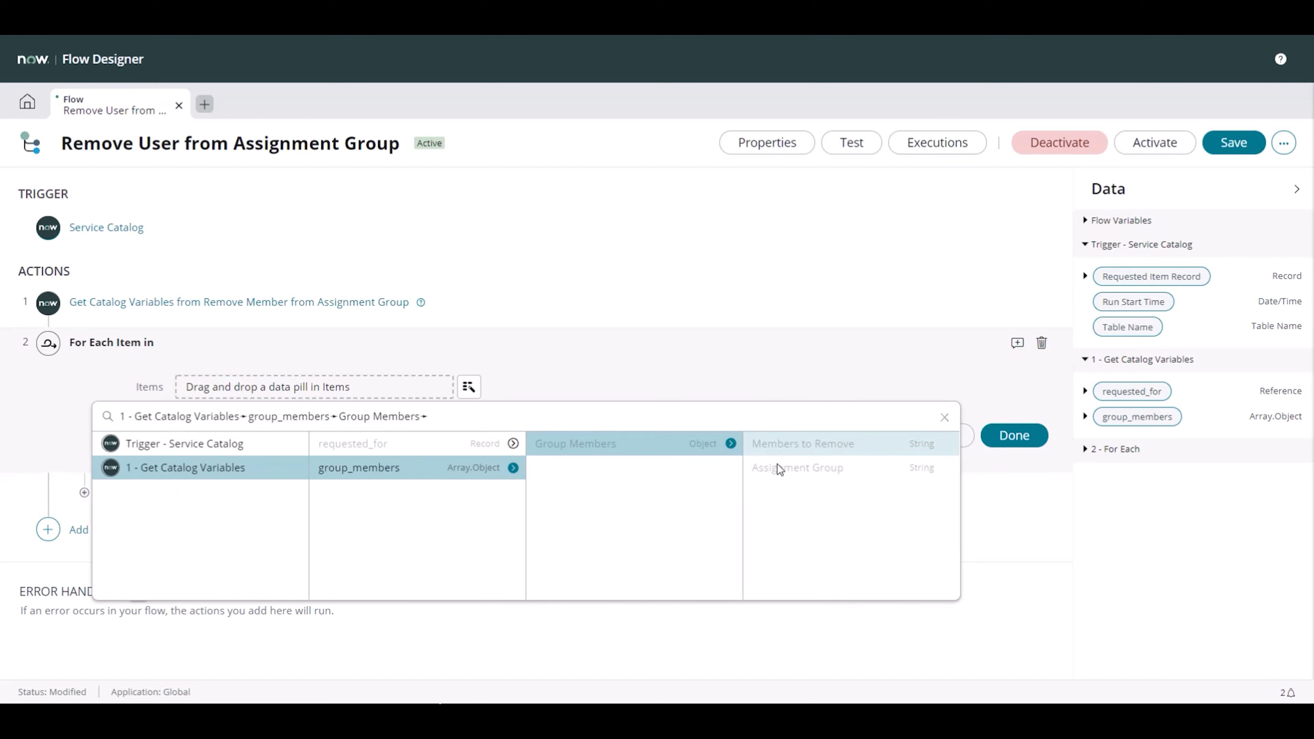
{"action": "left_click", "coordinate": [383, 468]}
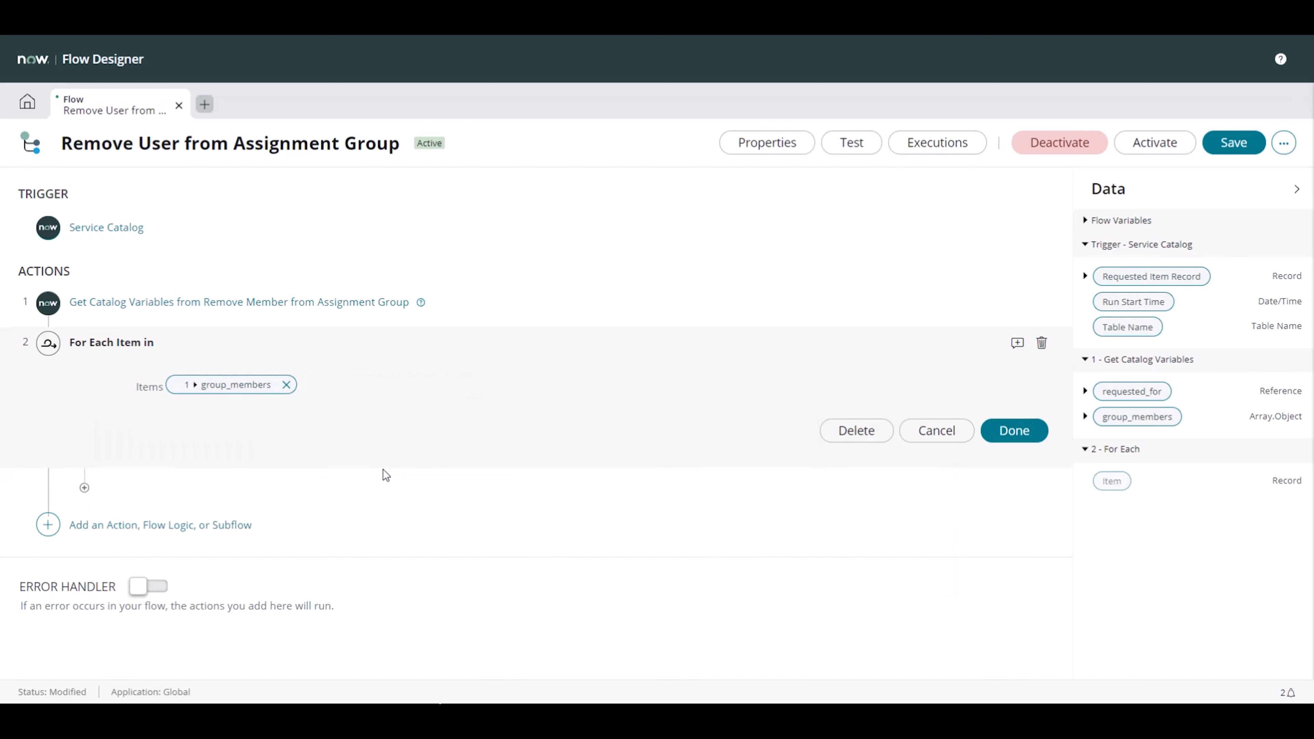
{"action": "left_click", "coordinate": [990, 440]}
Step: Add a Look Up Record action inside the For Each loop on the Group Member [sys_user_grmember] table
{"action": "left_click", "coordinate": [171, 371]}
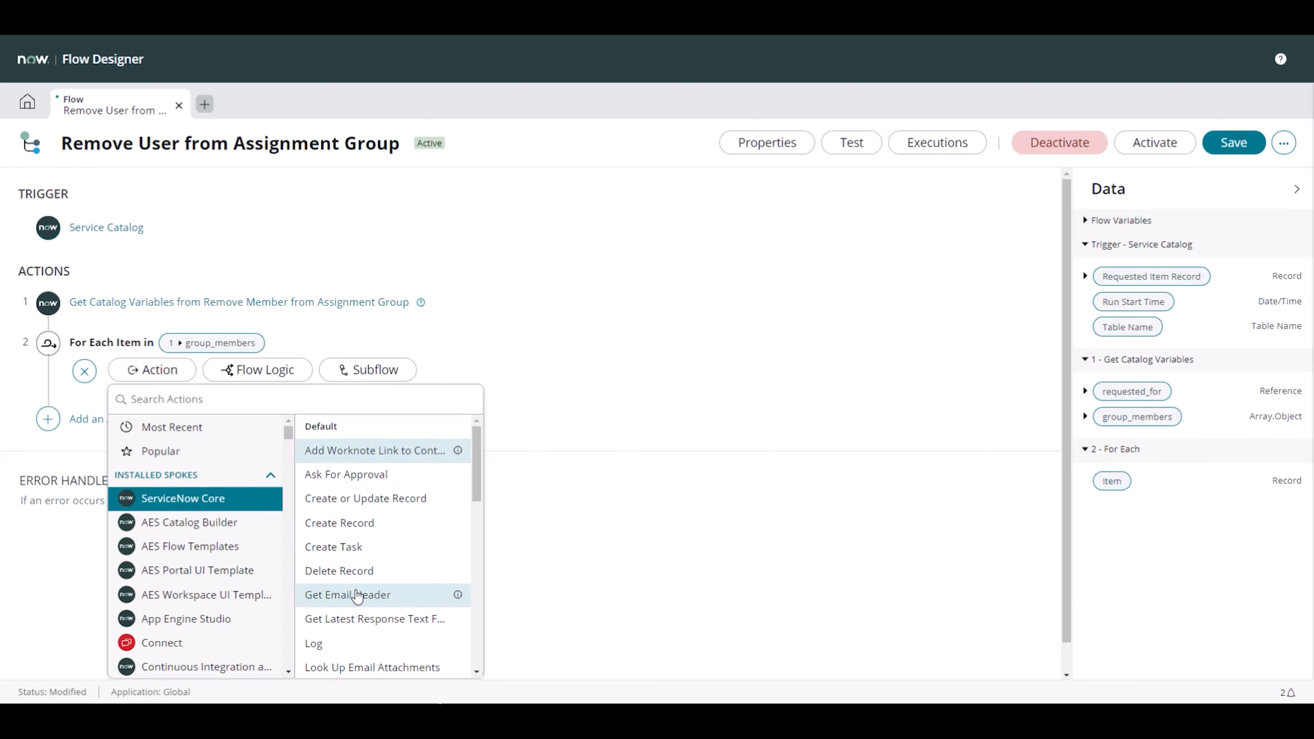
{"action": "scroll", "coordinate": [377, 595], "scroll_direction": "down", "scroll_amount": 1}
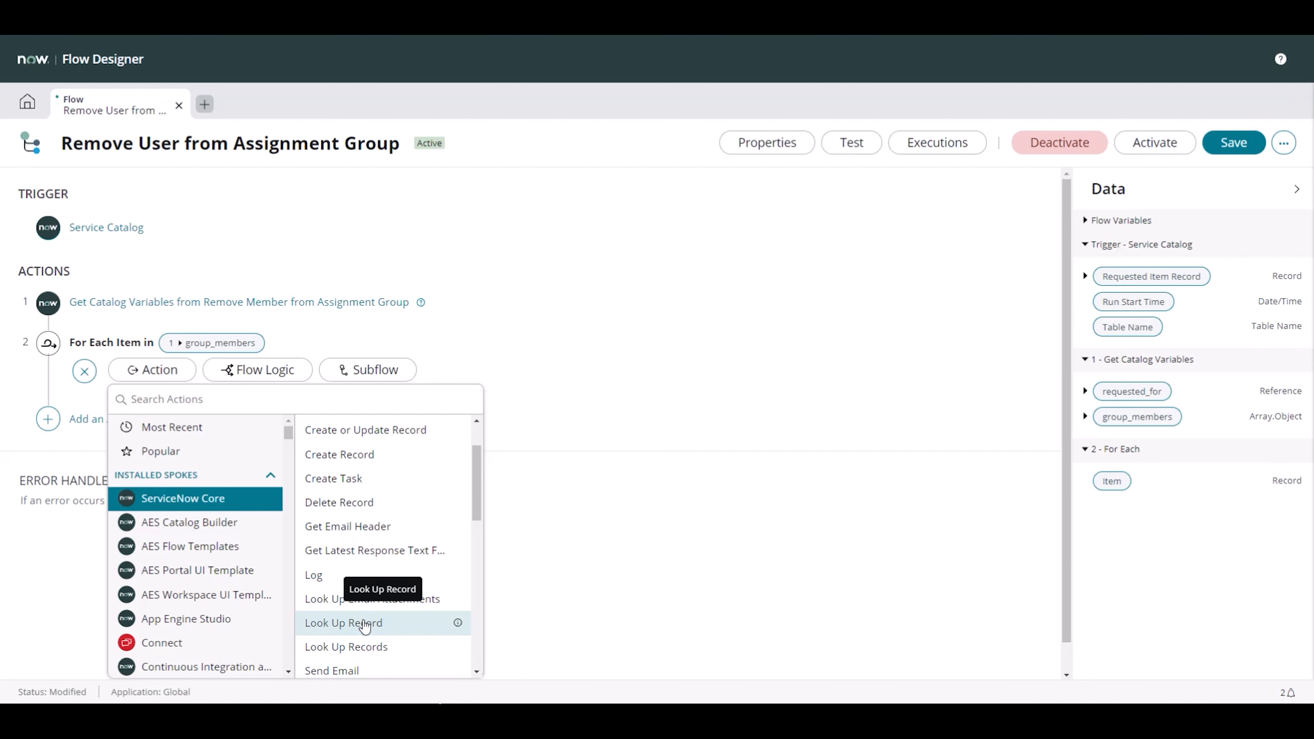
{"action": "left_click", "coordinate": [365, 624]}
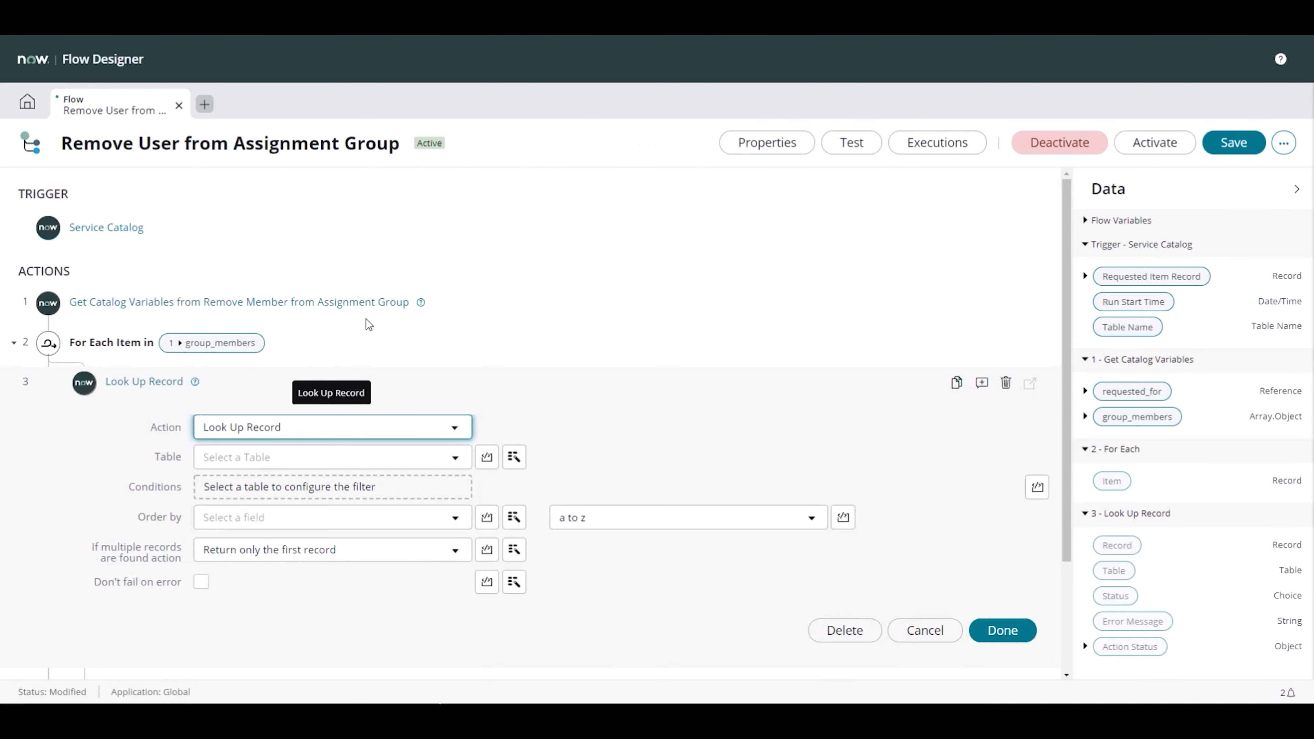
{"action": "left_click", "coordinate": [321, 459]}
{"action": "type", "text": "sys_"}
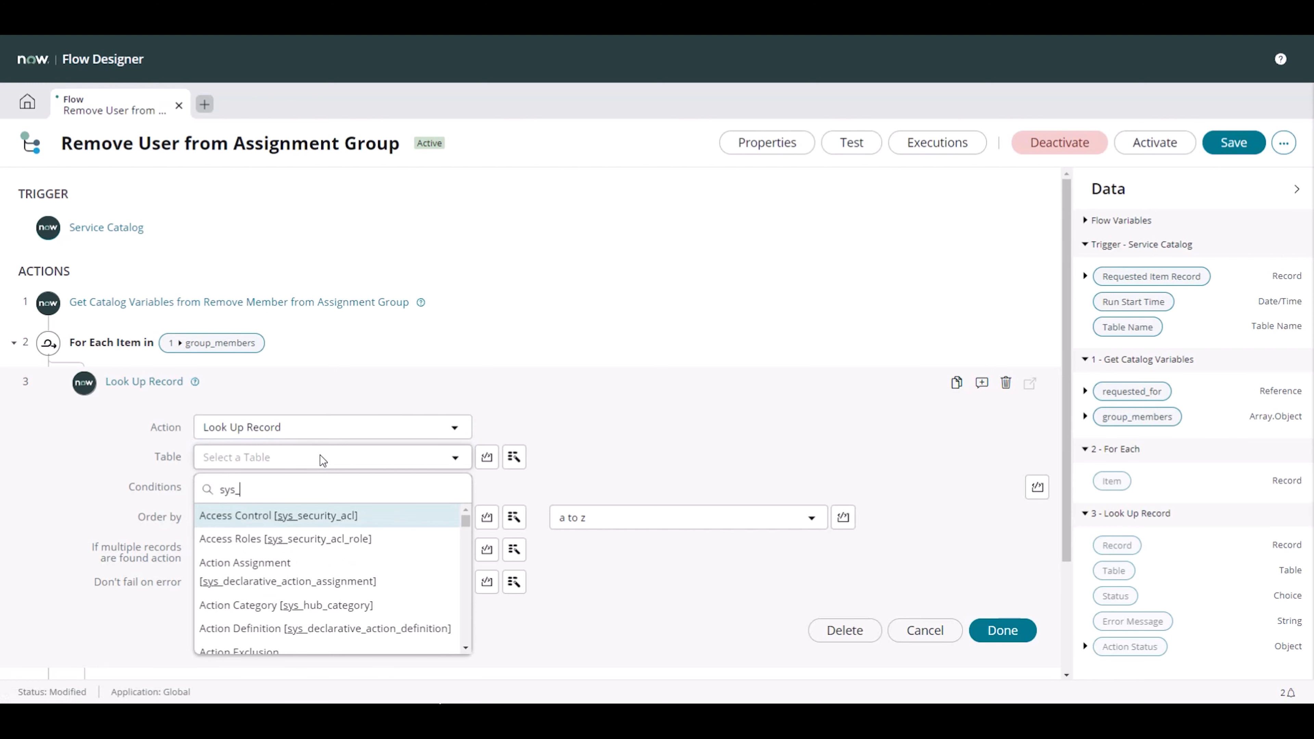
{"action": "type", "text": "user_grme"}
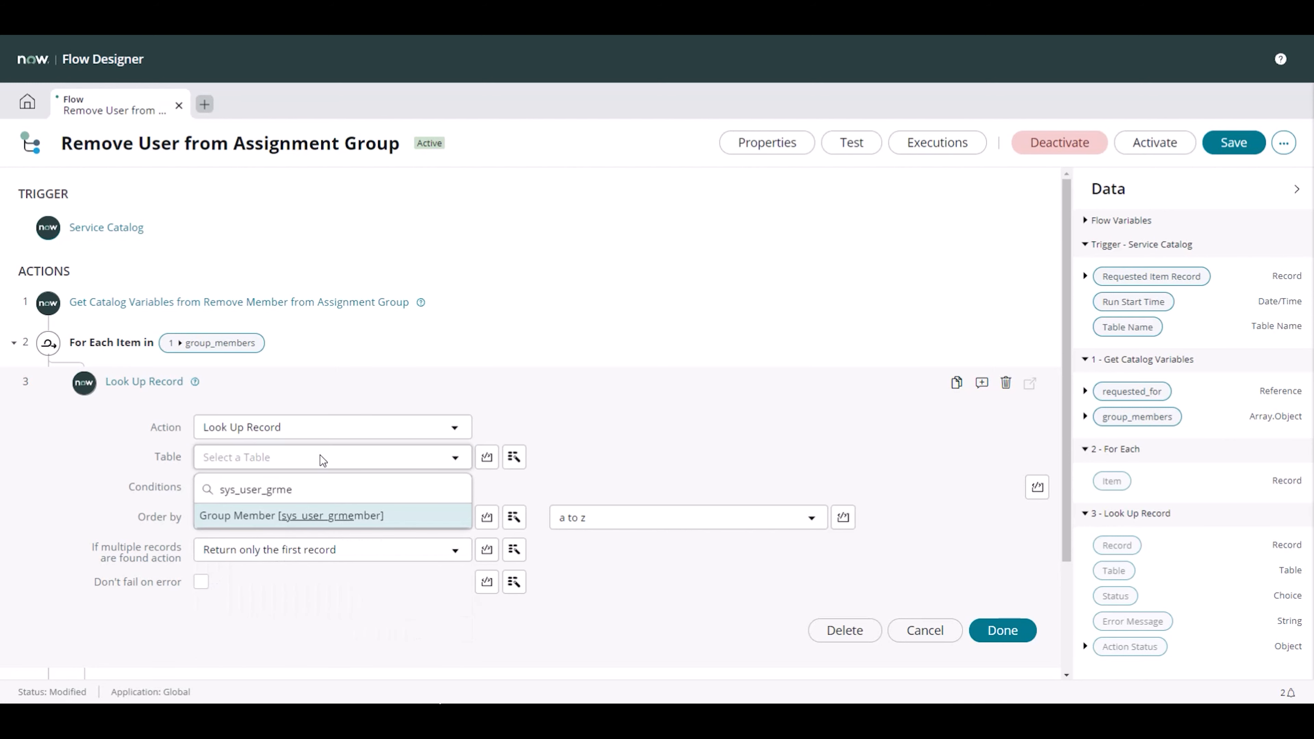
{"action": "key", "text": "Return"}
Step: Add two lookup conditions joined with AND, one on the Group field and one on the User field
{"action": "left_click", "coordinate": [386, 512]}
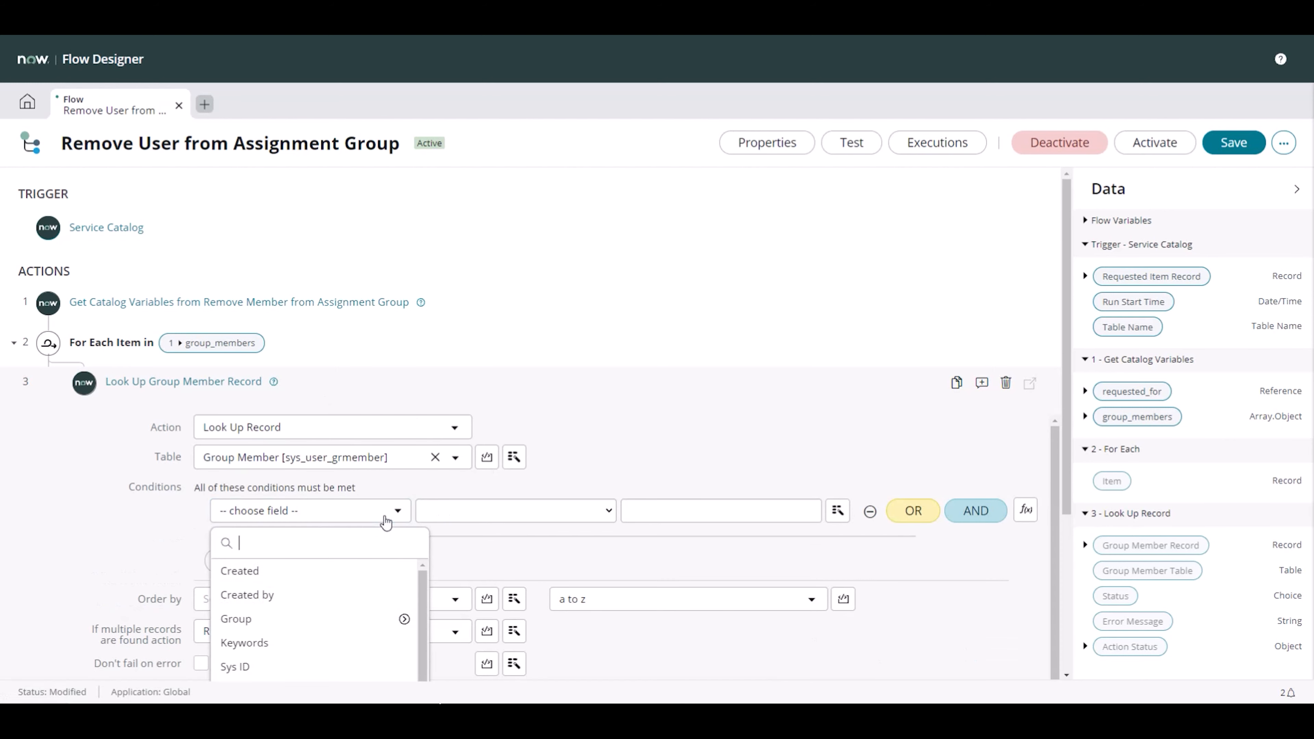
{"action": "type", "text": "group"}
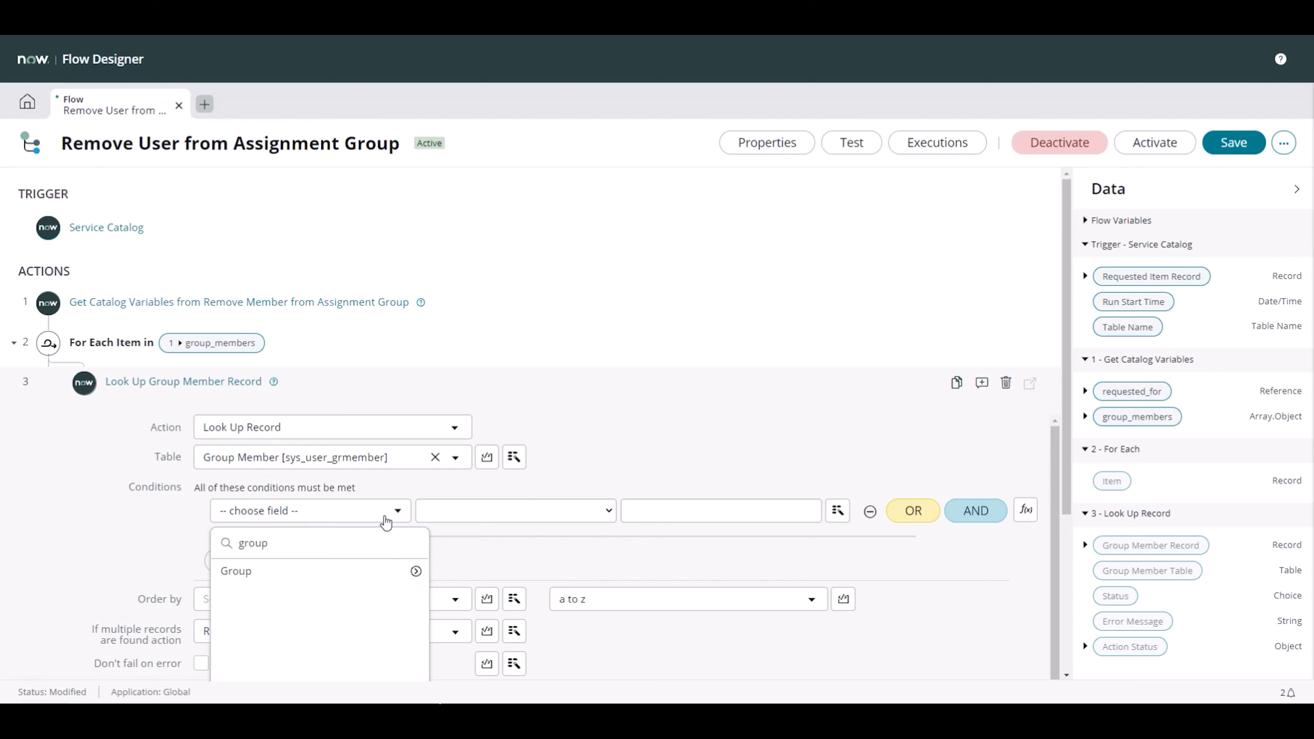
{"action": "left_click", "coordinate": [361, 570]}
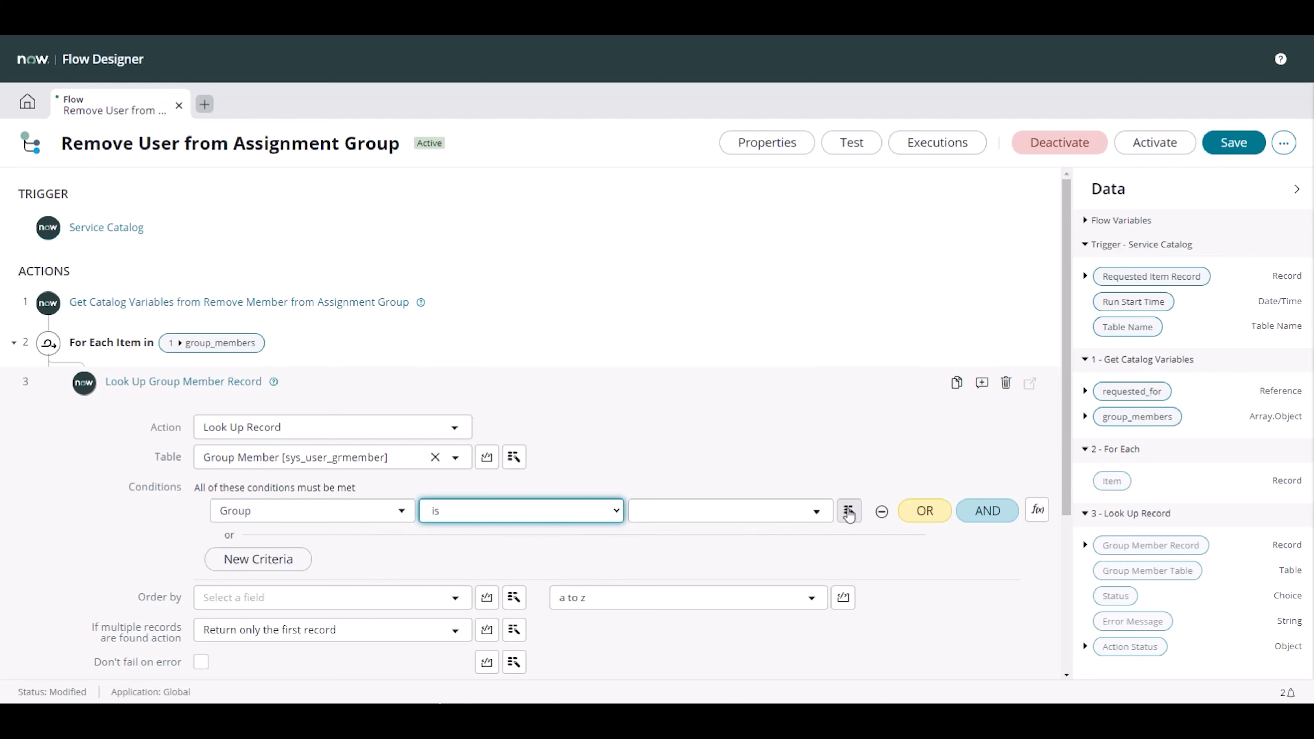
{"action": "left_click", "coordinate": [986, 511]}
{"action": "left_click", "coordinate": [284, 538]}
{"action": "type", "text": "user"}
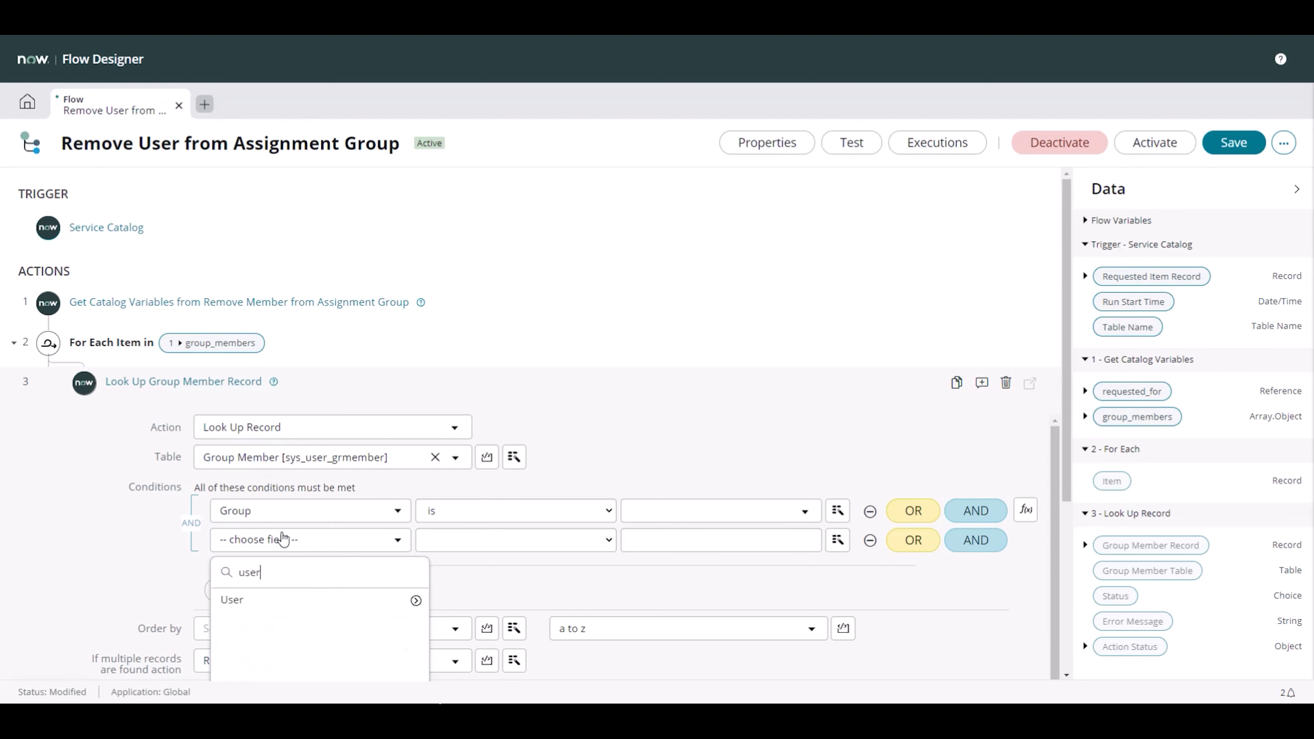
{"action": "key", "text": "Return"}
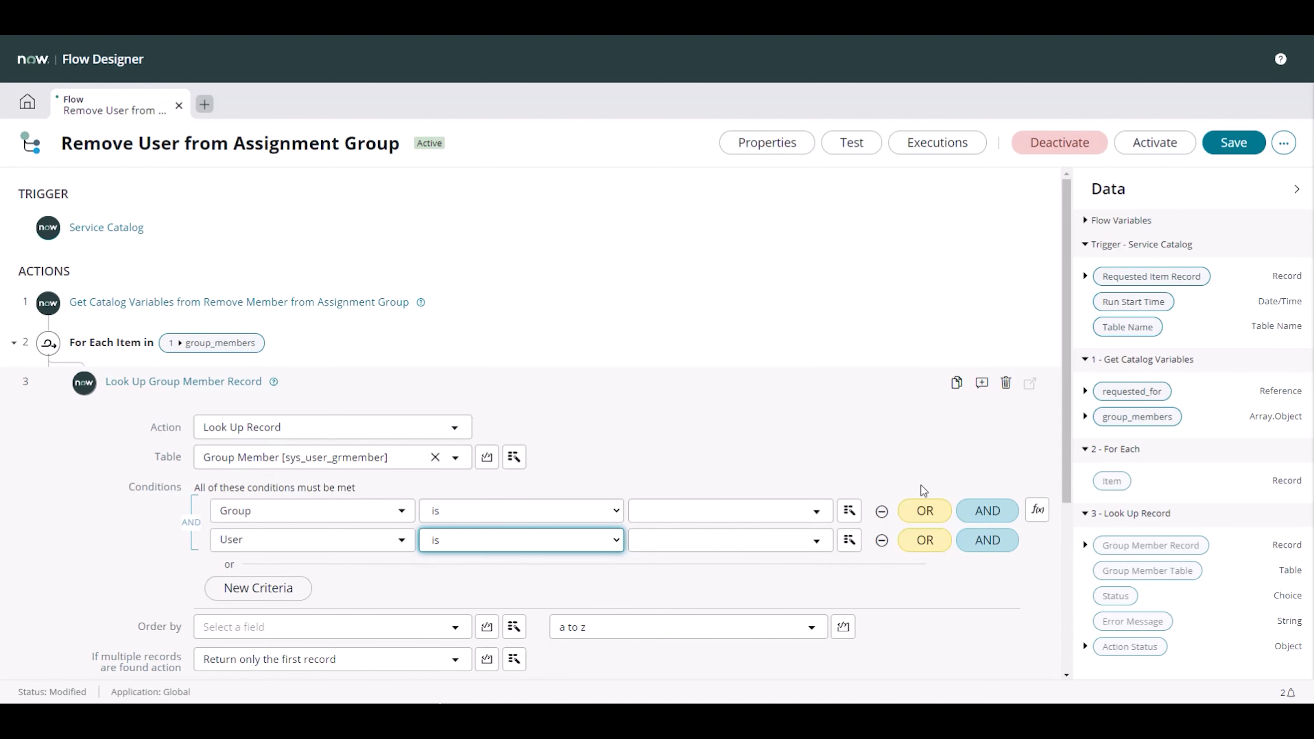
Step: Try to fill the Group condition's value with data from the For Each loop
{"action": "left_click", "coordinate": [850, 512]}
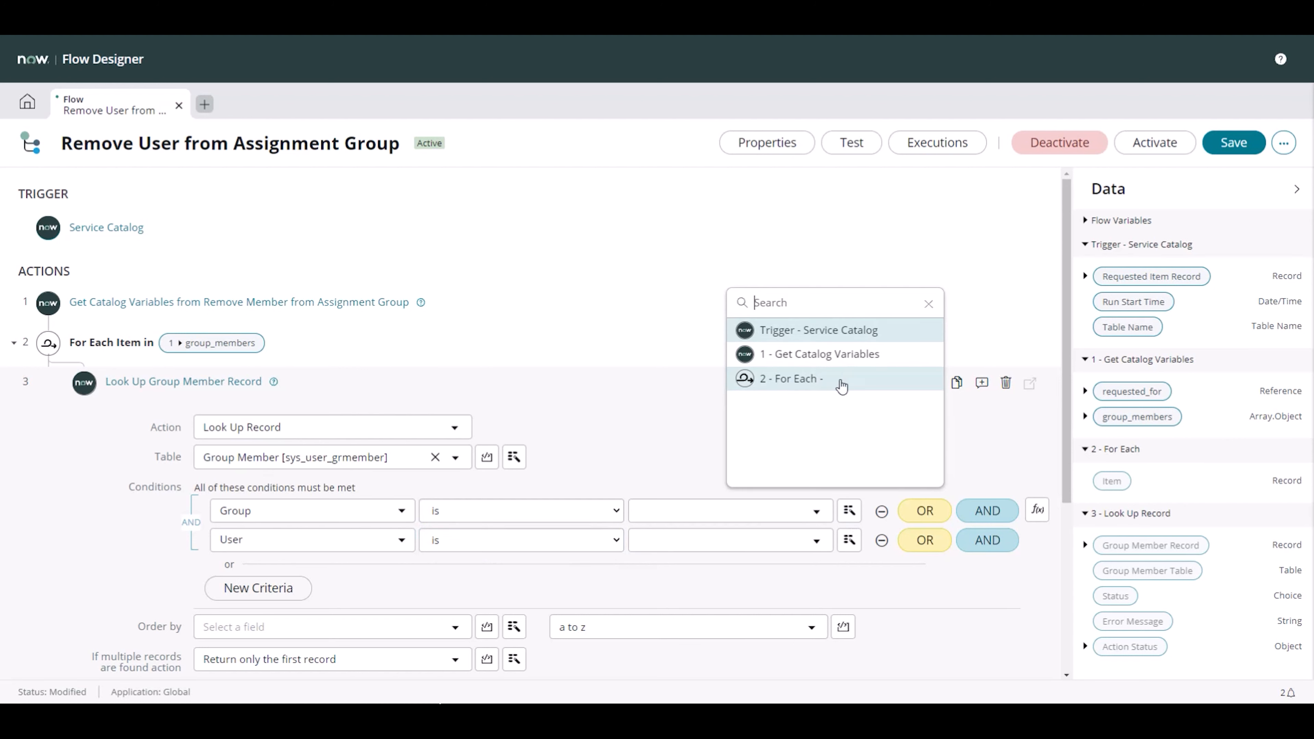
{"action": "left_click", "coordinate": [846, 515]}
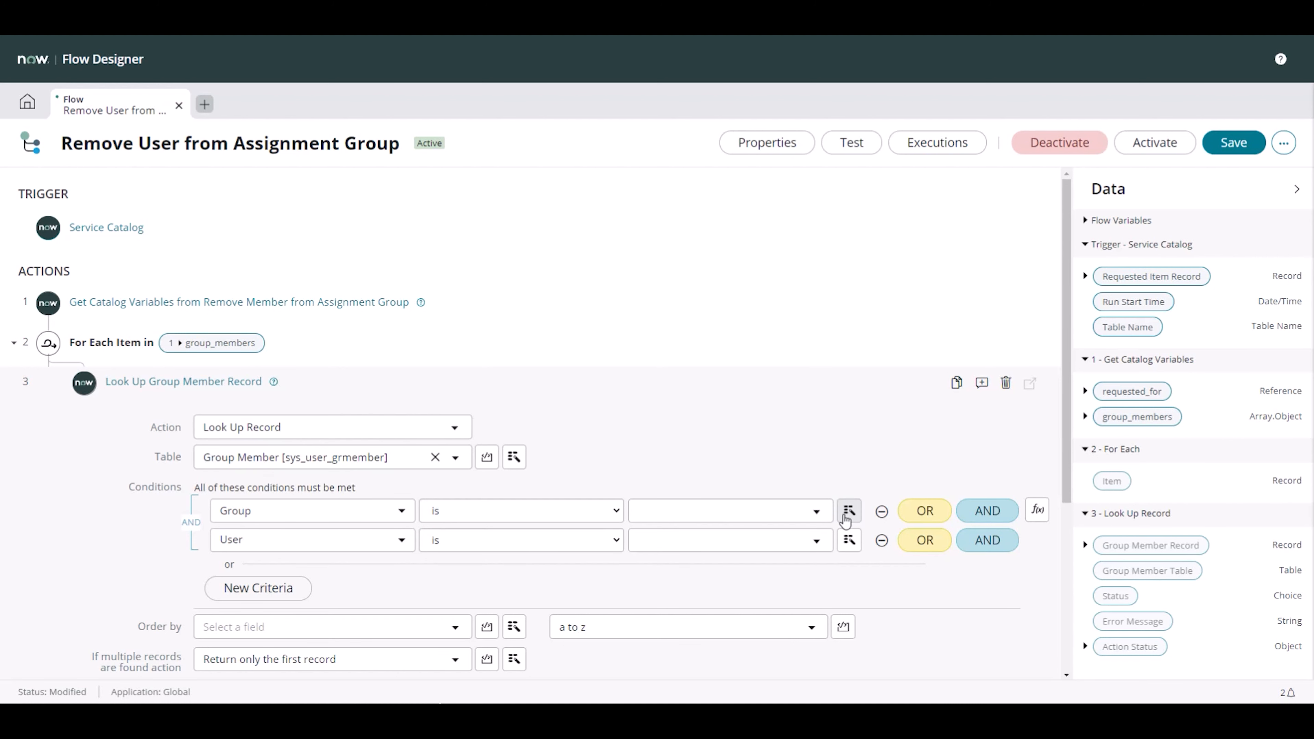
{"action": "left_click", "coordinate": [846, 512]}
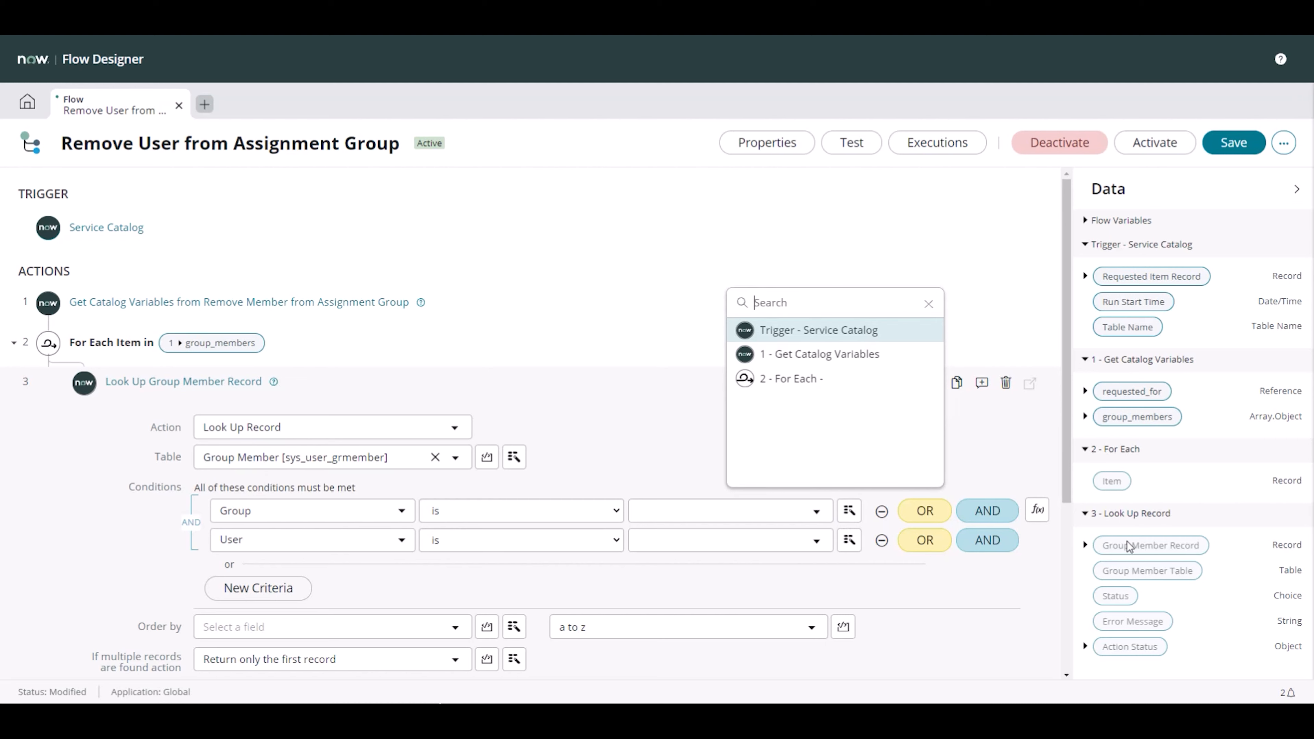
{"action": "left_click", "coordinate": [993, 426]}
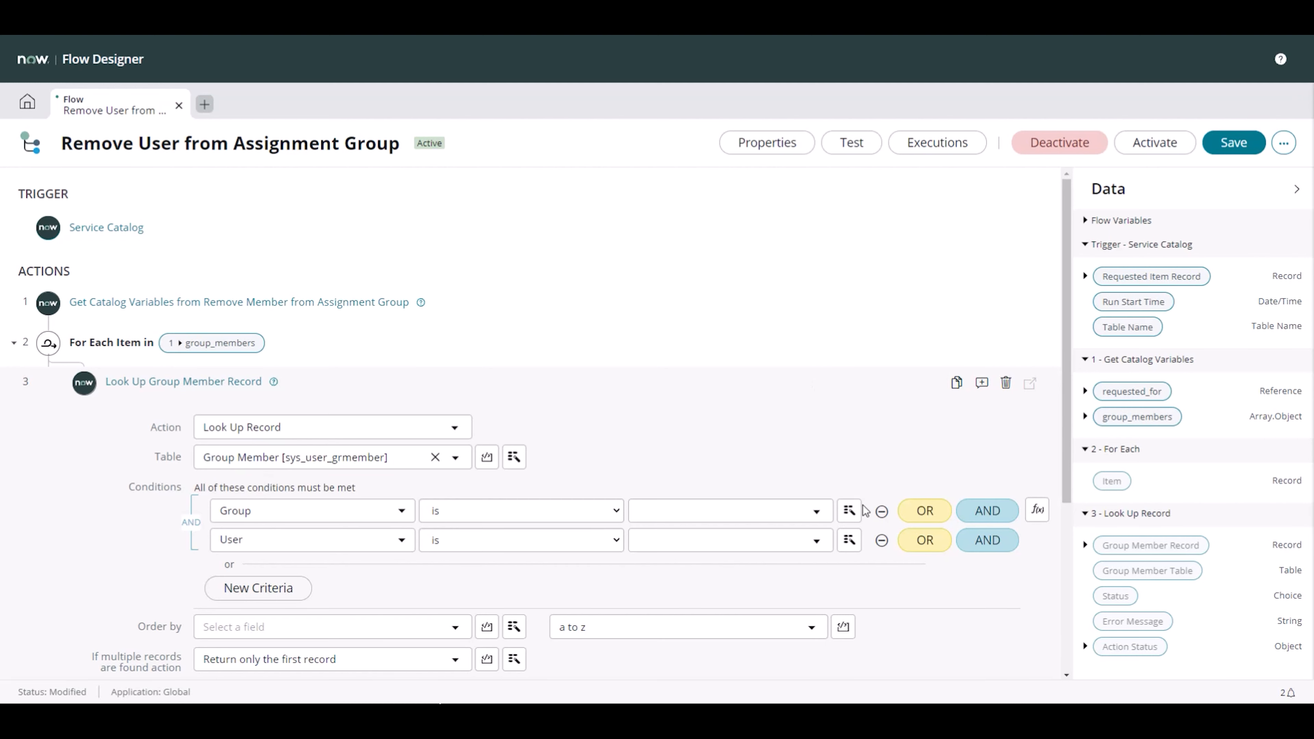
{"action": "left_click", "coordinate": [848, 510]}
{"action": "left_click", "coordinate": [844, 382]}
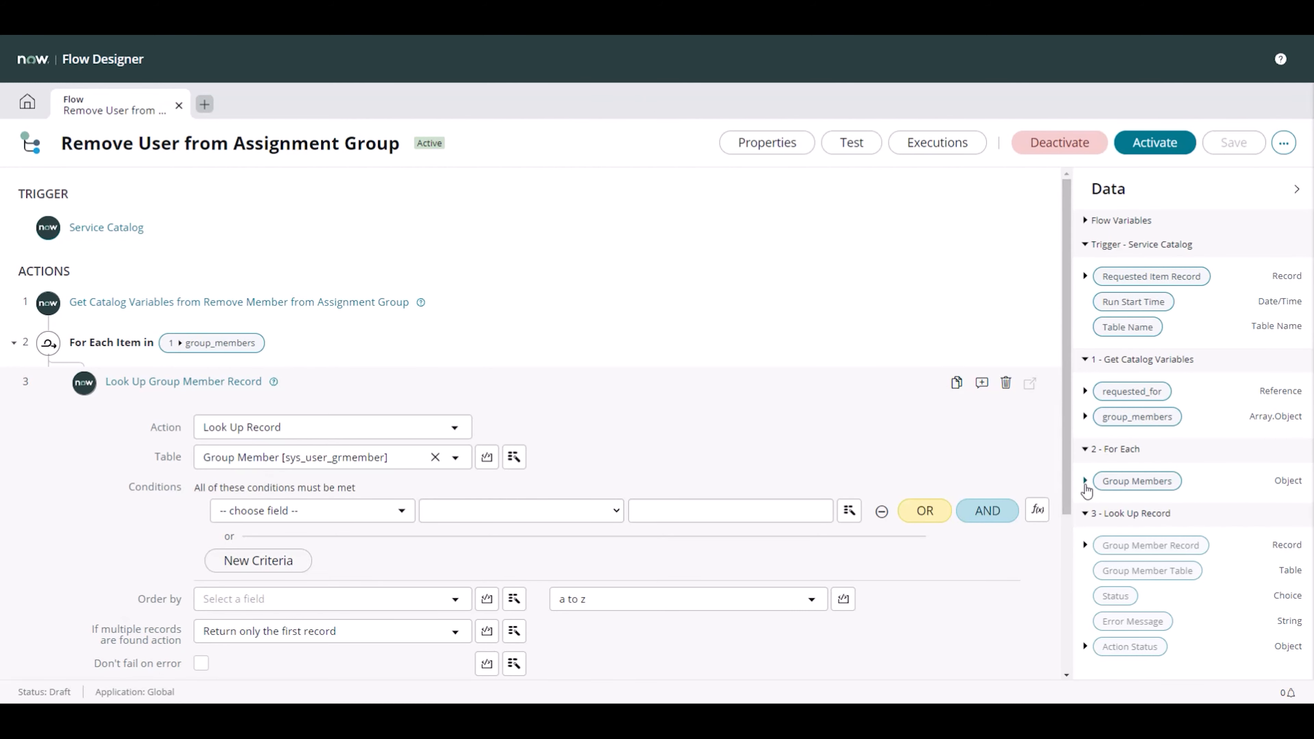
Step: Expand the For Each loop's Group Members data and define Group and User conditions joined with AND for the record lookup
{"action": "left_click", "coordinate": [1086, 483]}
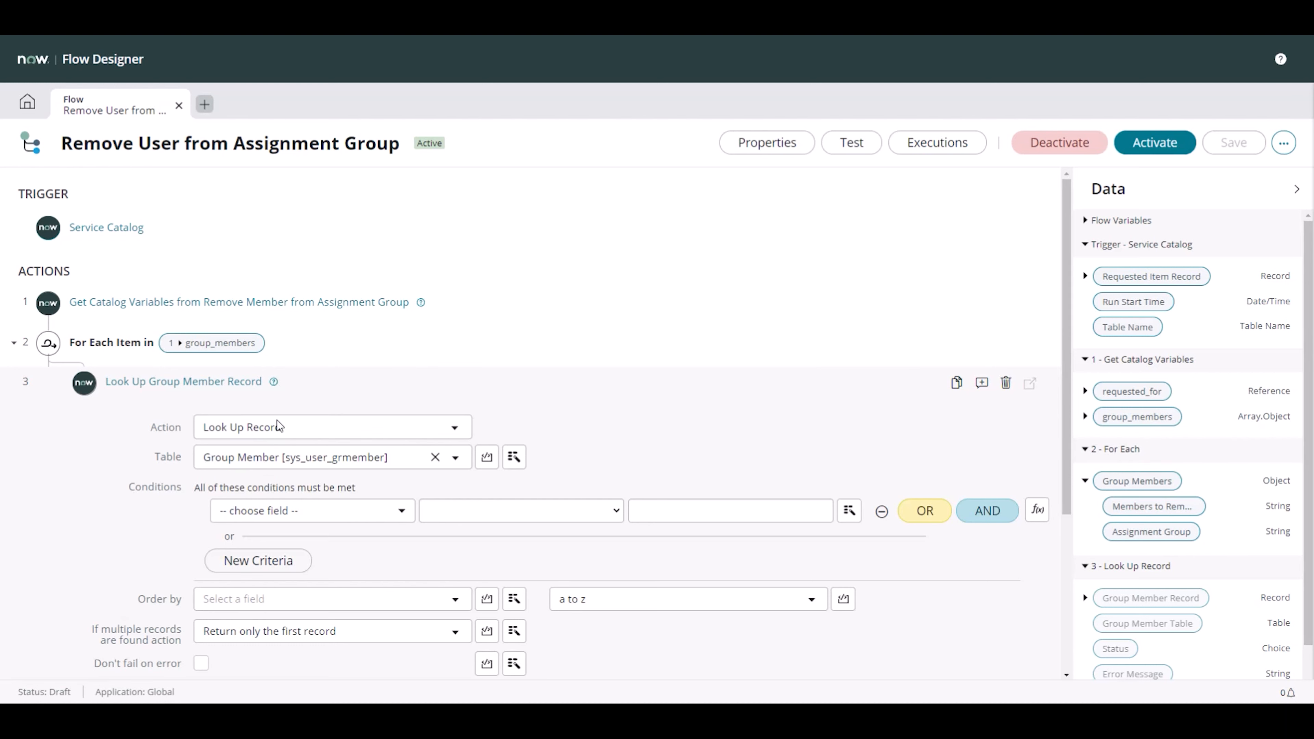
{"action": "left_click", "coordinate": [303, 510]}
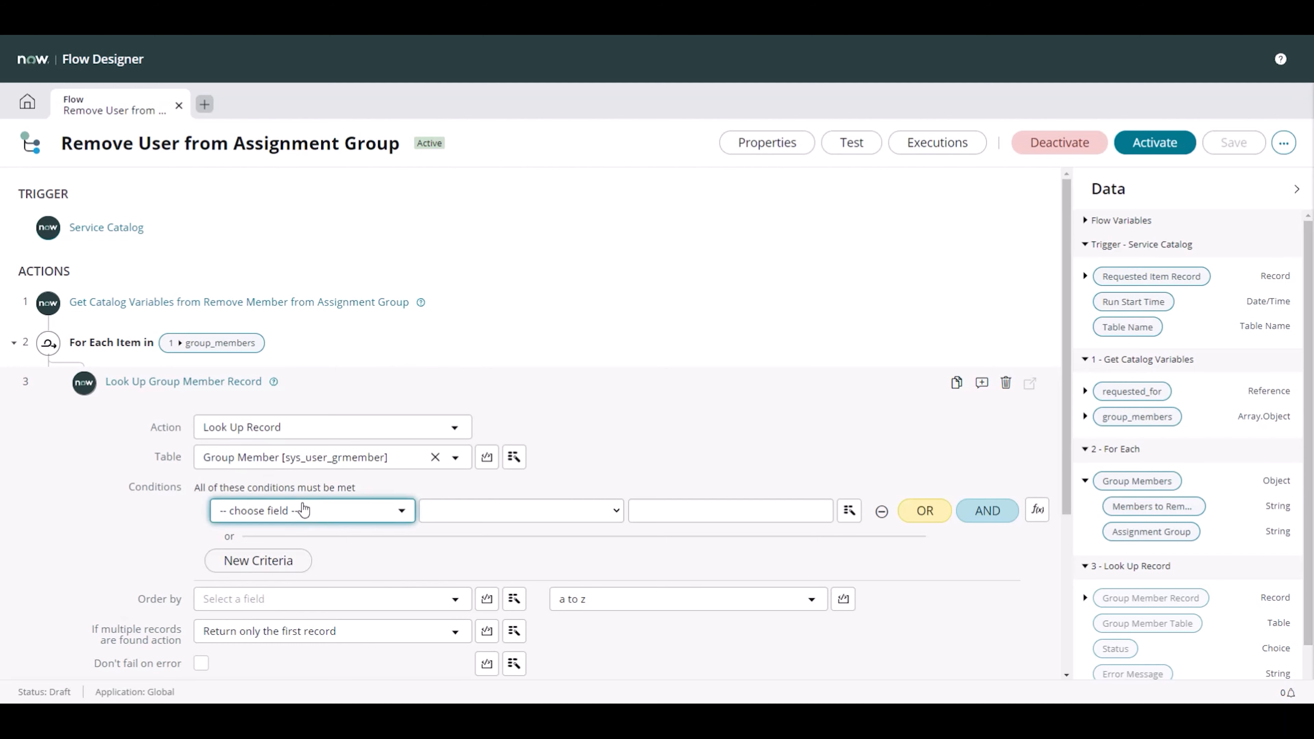
{"action": "type", "text": "grou"}
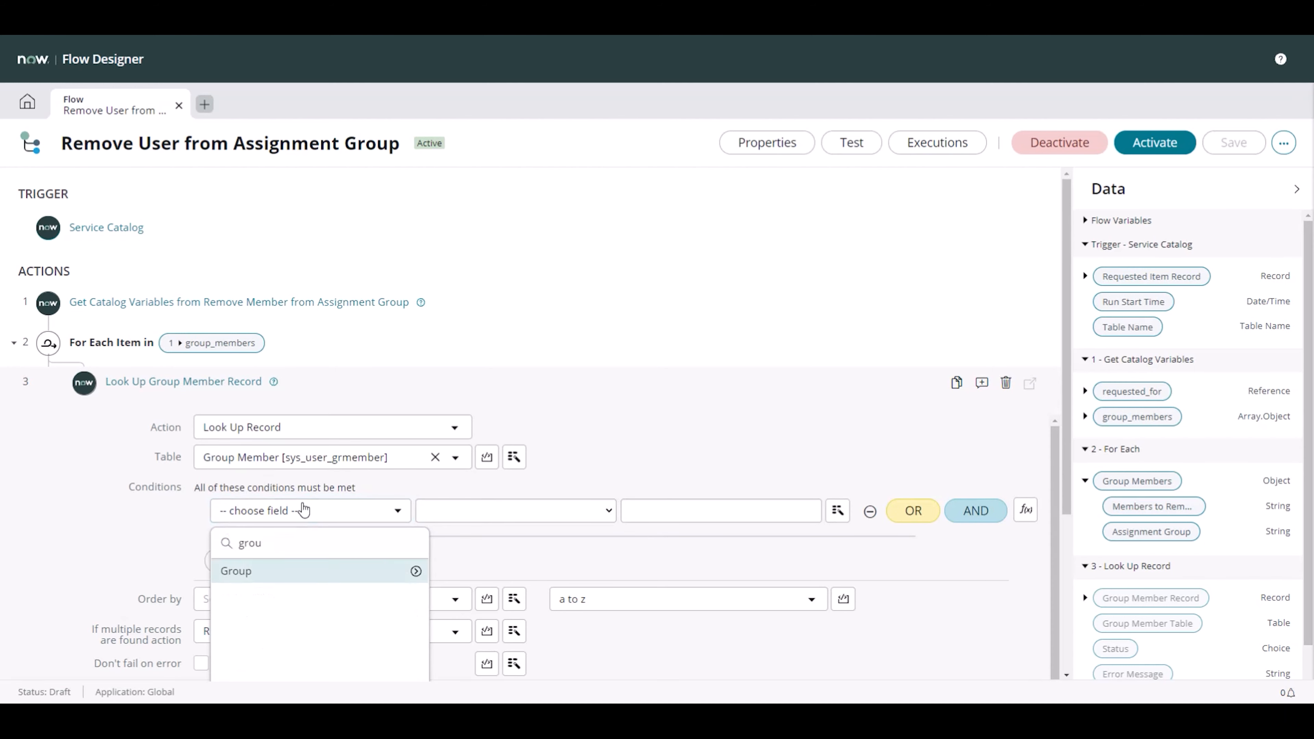
{"action": "key", "text": "Return"}
{"action": "left_click", "coordinate": [985, 510]}
{"action": "left_click", "coordinate": [296, 540]}
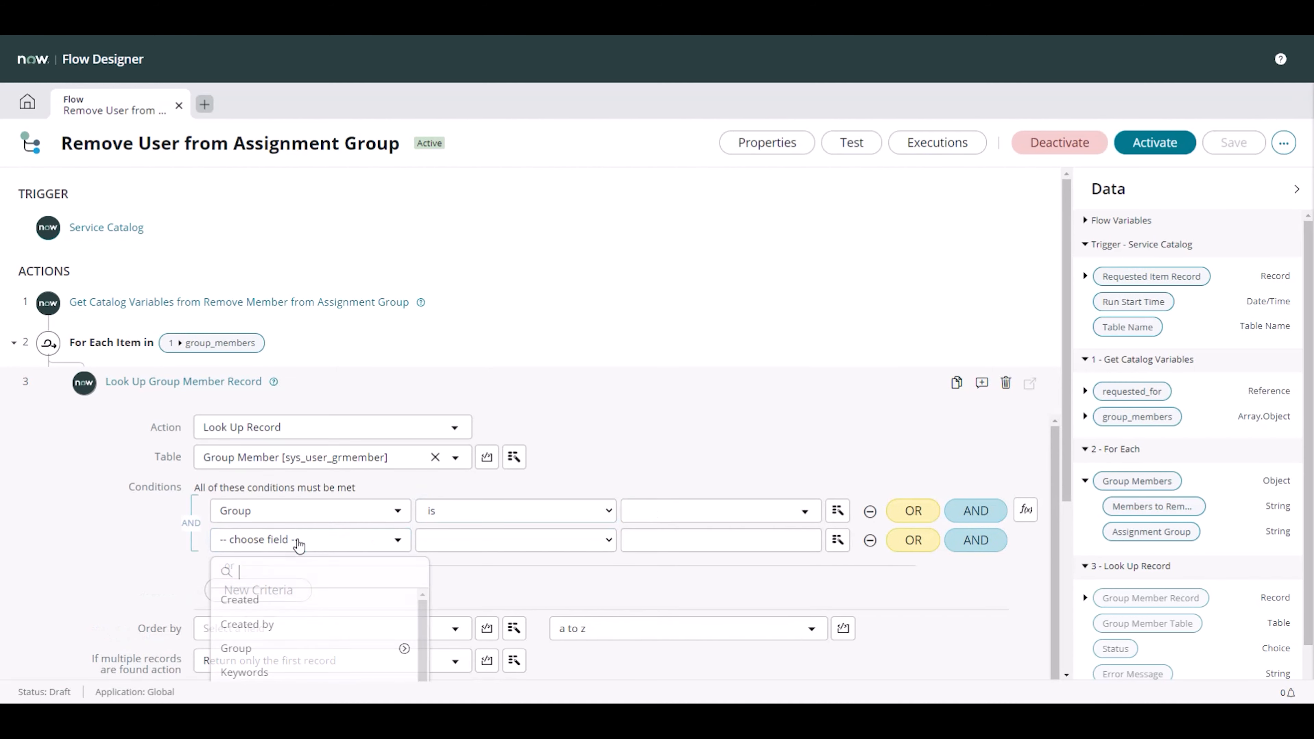
{"action": "type", "text": "user"}
{"action": "key", "text": "Return"}
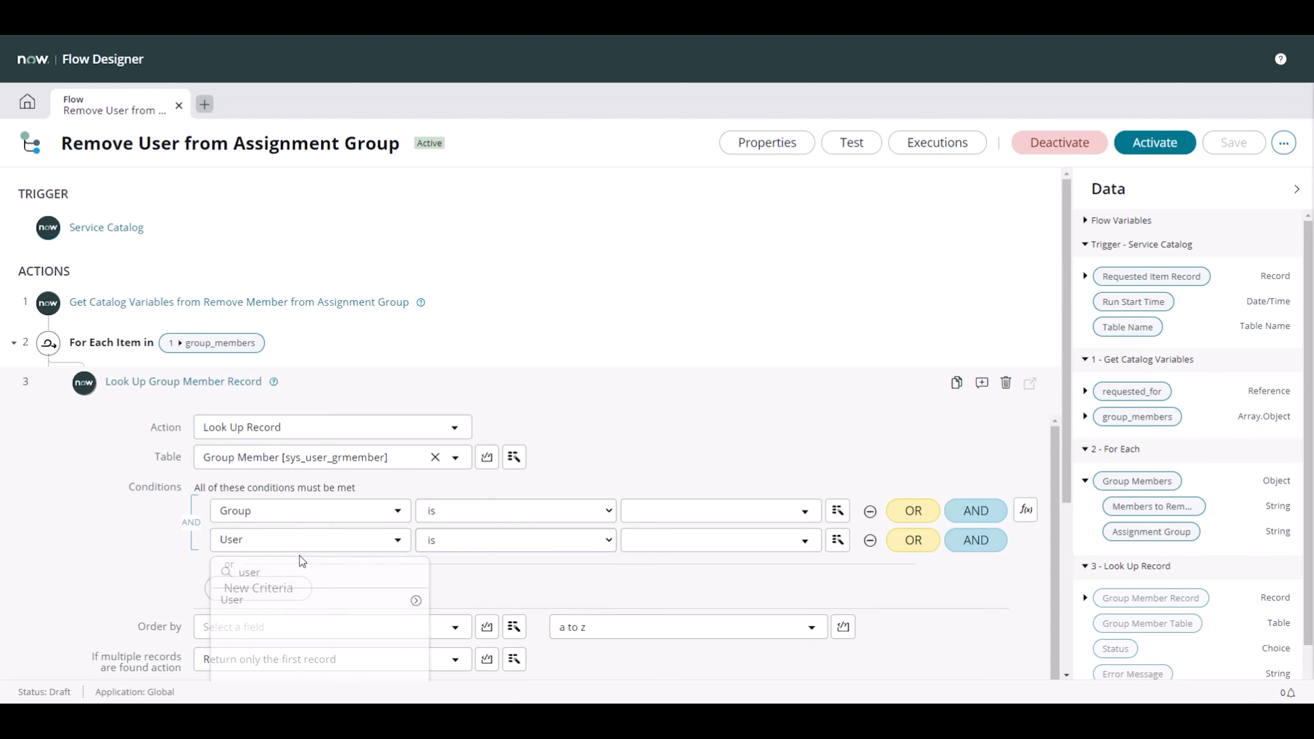
Step: Set the Group condition's value to Assignment Group from the For Each loop's Group Members object
{"action": "left_click", "coordinate": [849, 510]}
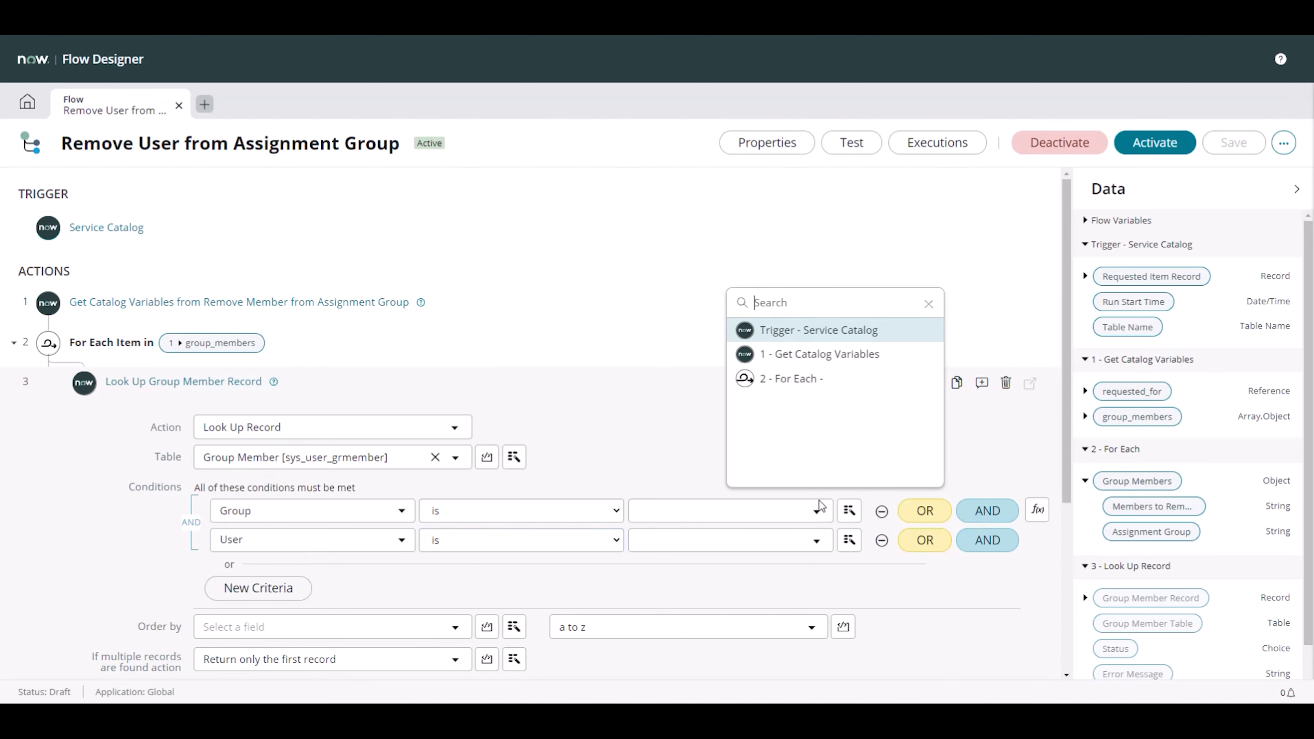
{"action": "left_click", "coordinate": [830, 387]}
{"action": "left_click", "coordinate": [1025, 330]}
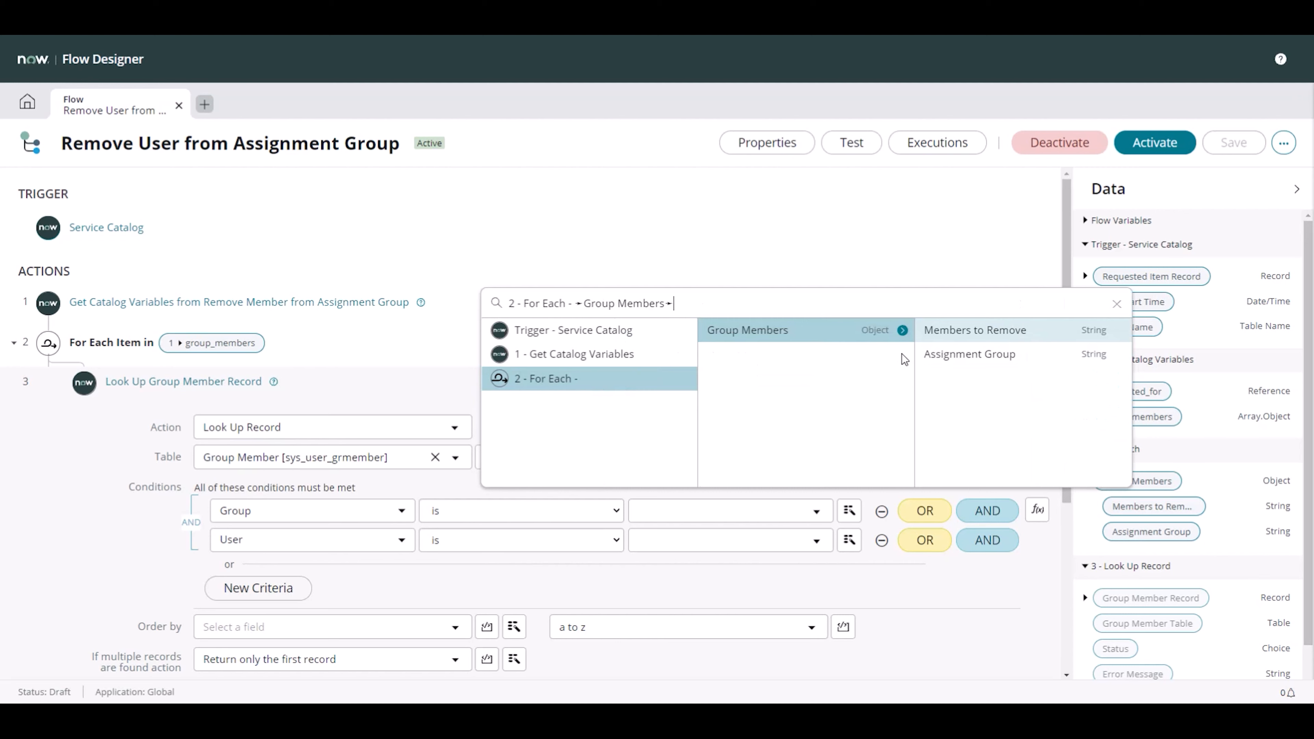
{"action": "left_click", "coordinate": [1001, 358]}
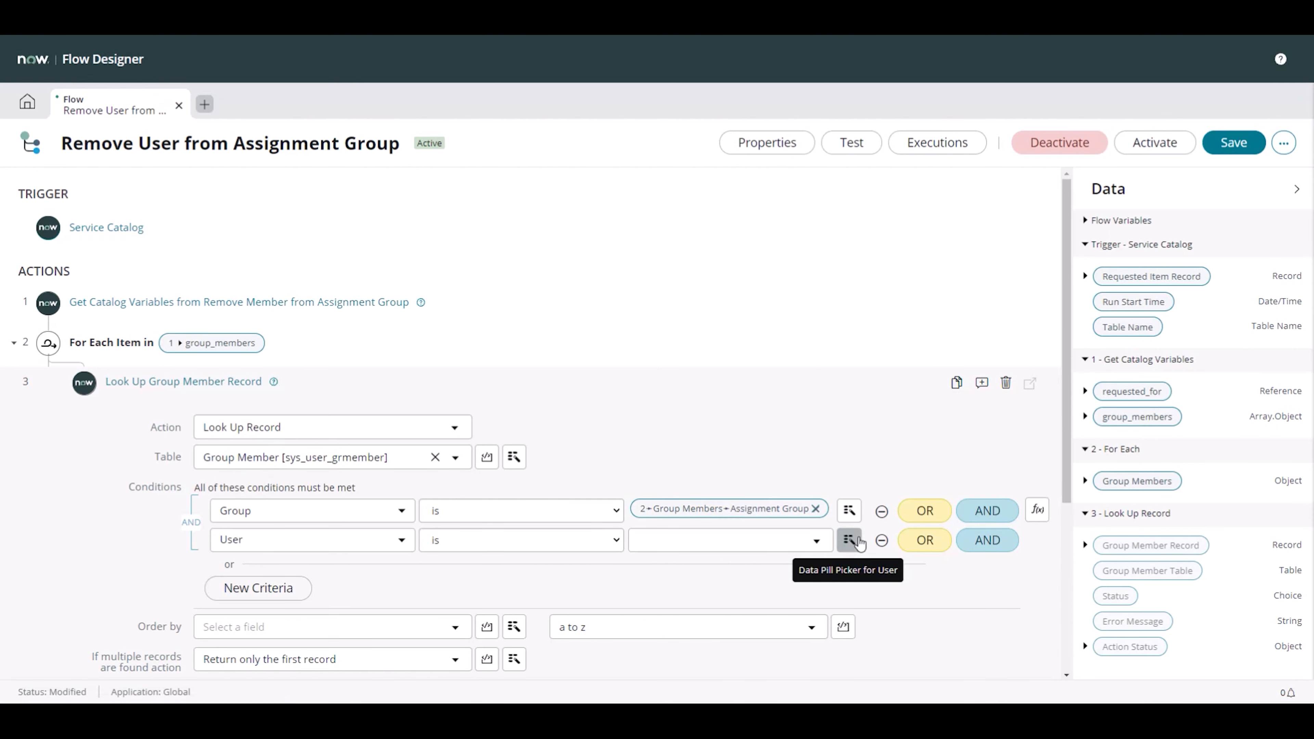
Step: Set the User condition's value to Members to Remove from the For Each loop's Group Members object
{"action": "left_click", "coordinate": [849, 540]}
{"action": "left_click", "coordinate": [834, 409]}
{"action": "left_click", "coordinate": [1025, 360]}
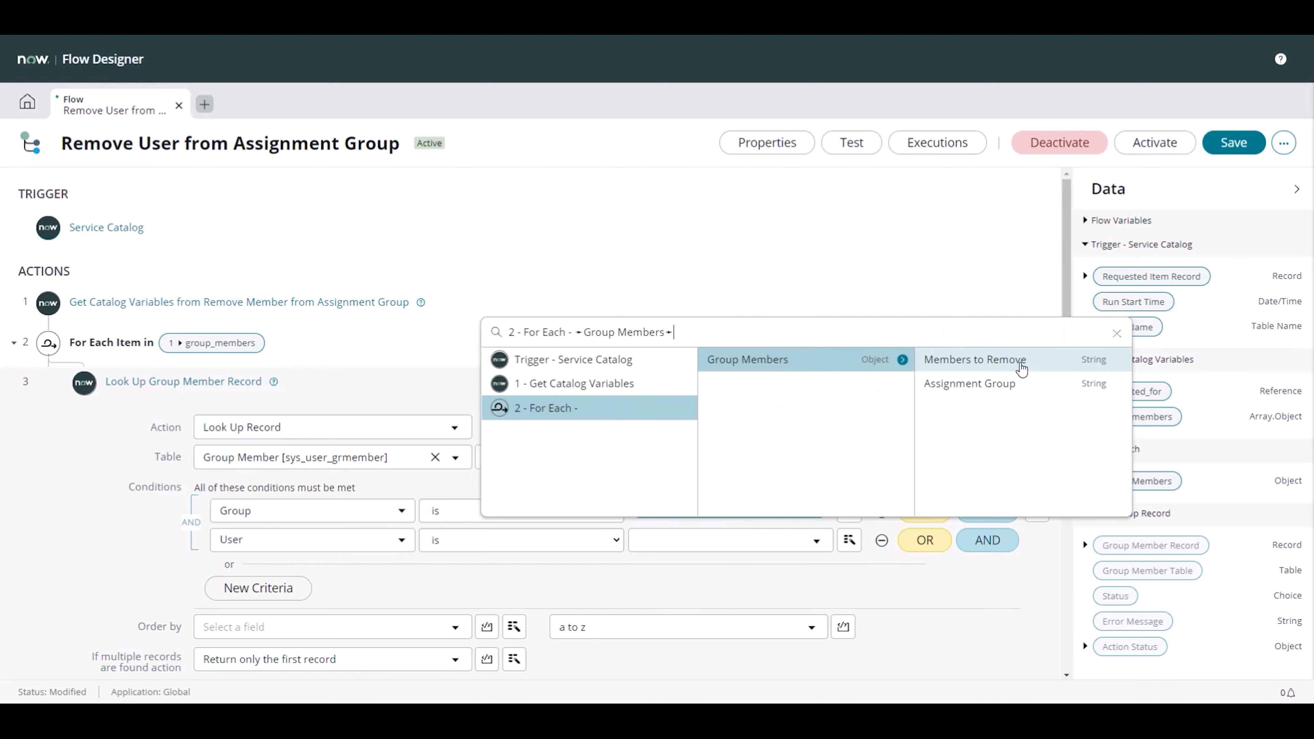
{"action": "left_click", "coordinate": [1075, 368]}
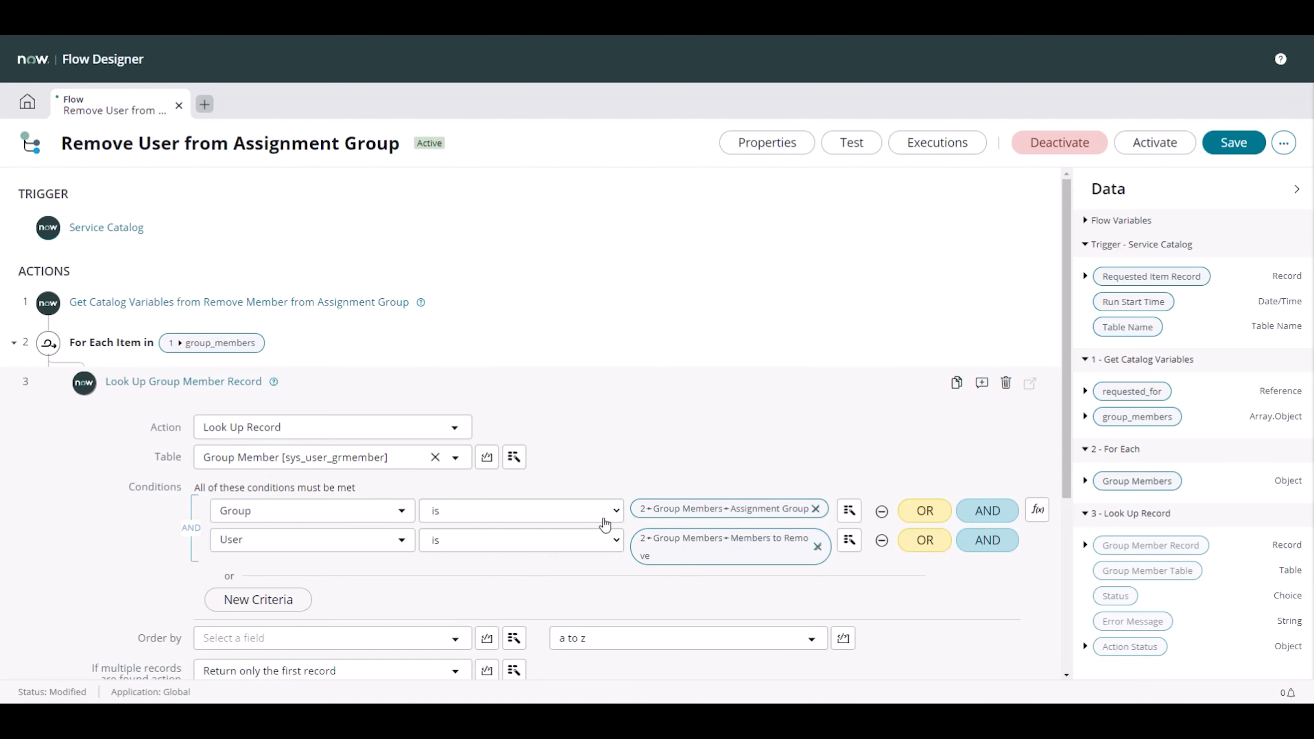
Step: Keep Return only the first record as the multiple-records option and finish the Look Up Record action
{"action": "scroll", "coordinate": [751, 491], "scroll_direction": "down", "scroll_amount": 2}
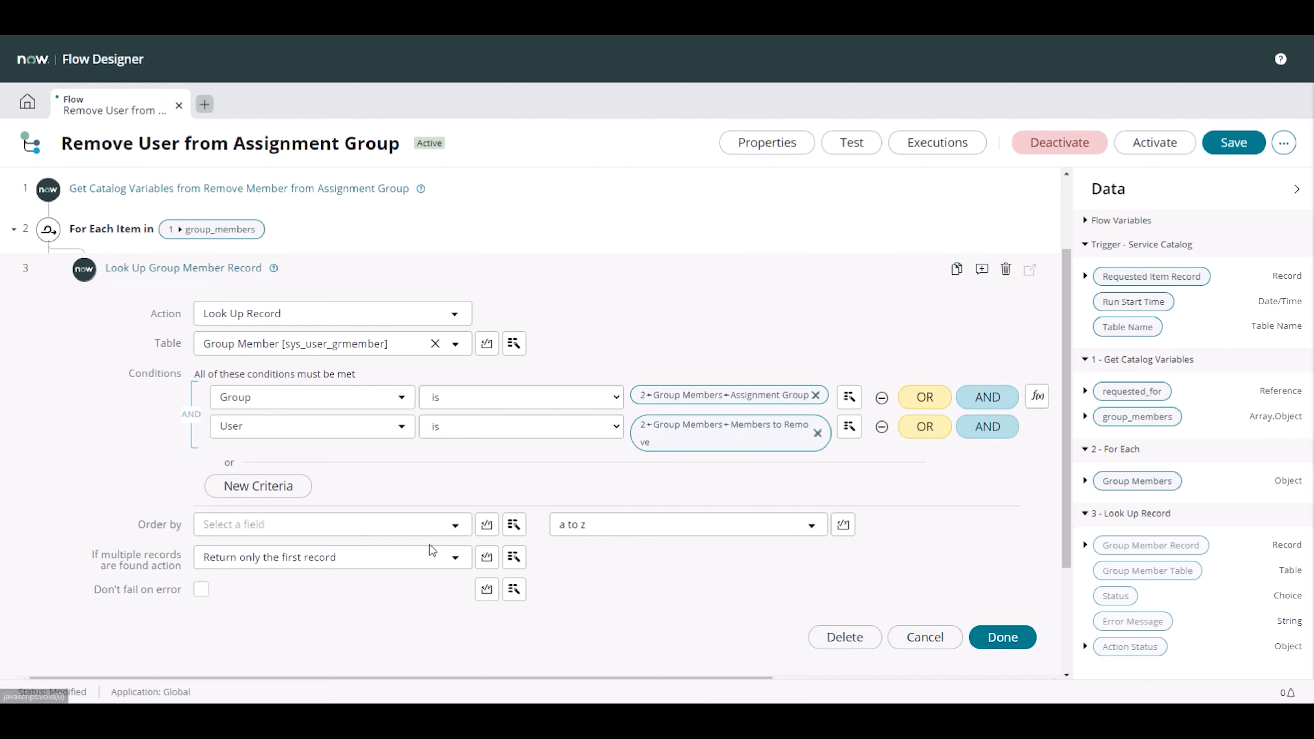
{"action": "left_click", "coordinate": [431, 555]}
{"action": "left_click", "coordinate": [303, 605]}
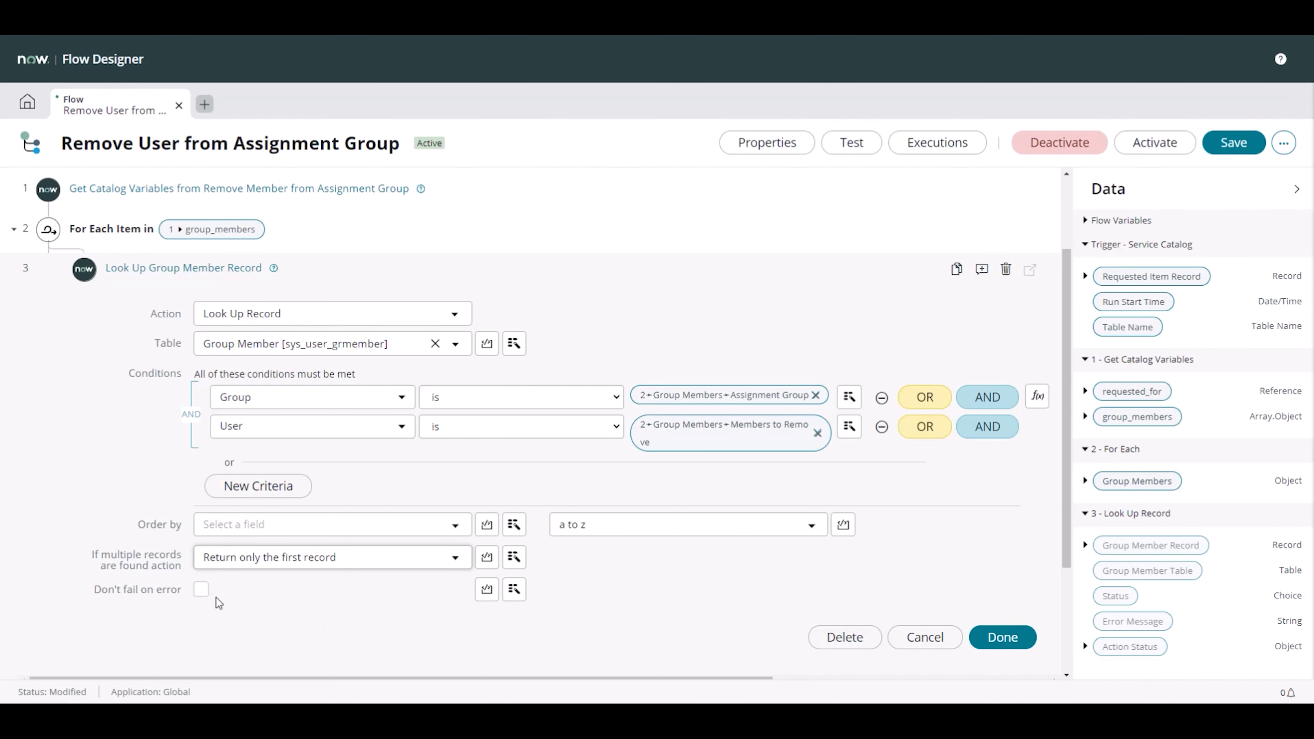
{"action": "left_click", "coordinate": [1028, 636]}
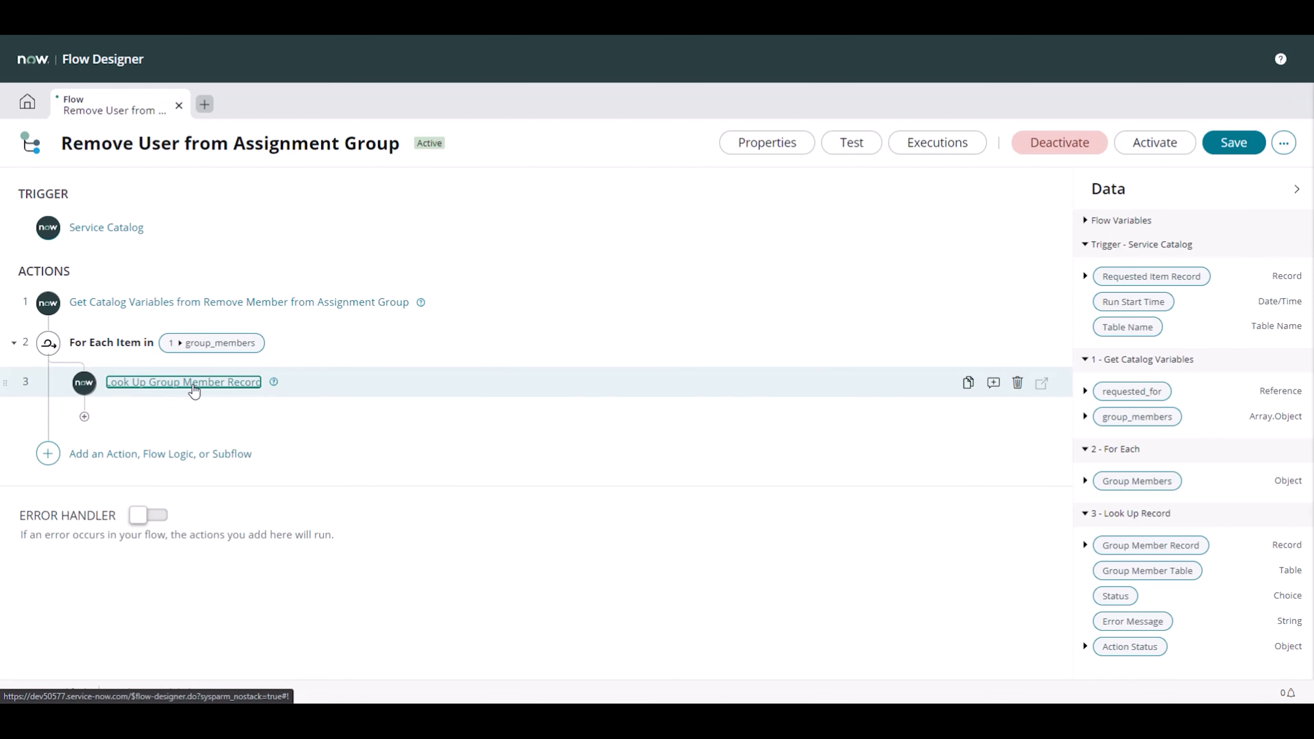
Step: Add a Delete Record action after the Group Member lookup inside the For Each loop
{"action": "left_click", "coordinate": [84, 418]}
{"action": "left_click", "coordinate": [165, 413]}
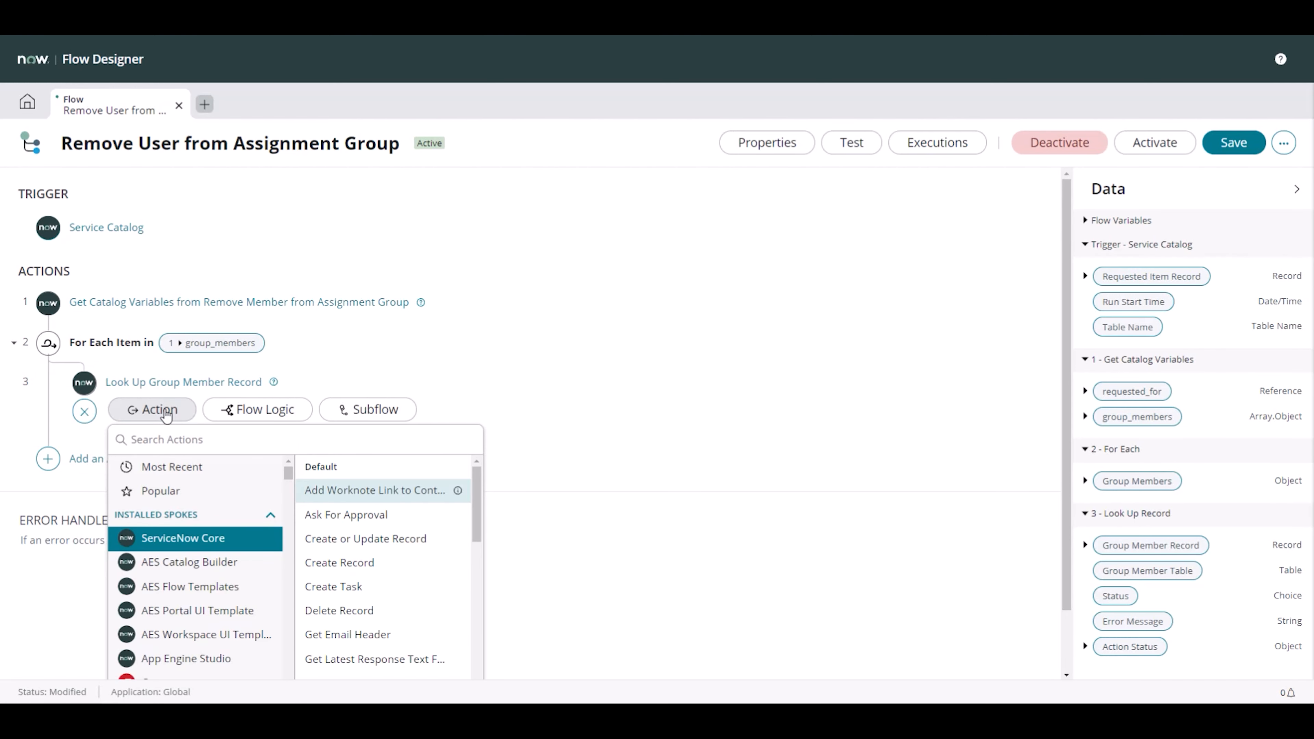
{"action": "left_click", "coordinate": [339, 435]}
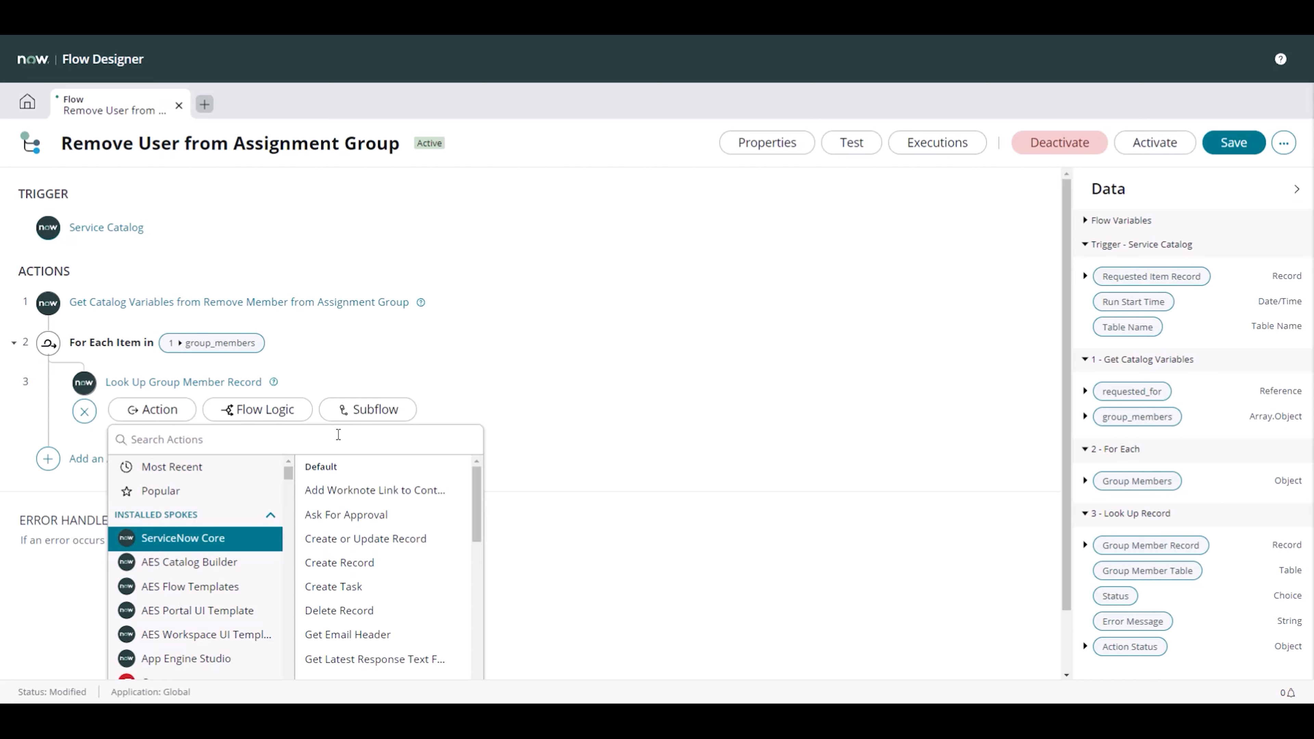
{"action": "left_click", "coordinate": [385, 589]}
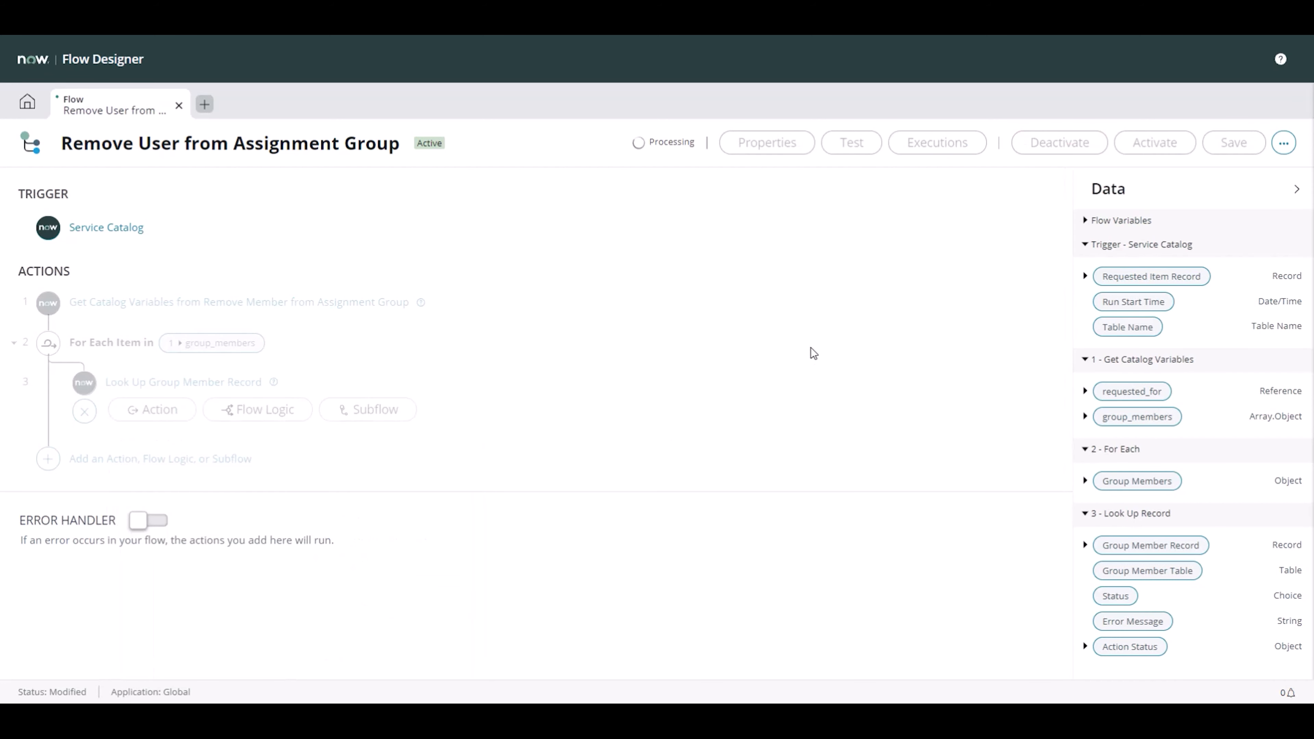
Step: Set the record to delete to the Group Member Record from the Look Up Record step and finish the action
{"action": "left_click", "coordinate": [514, 497]}
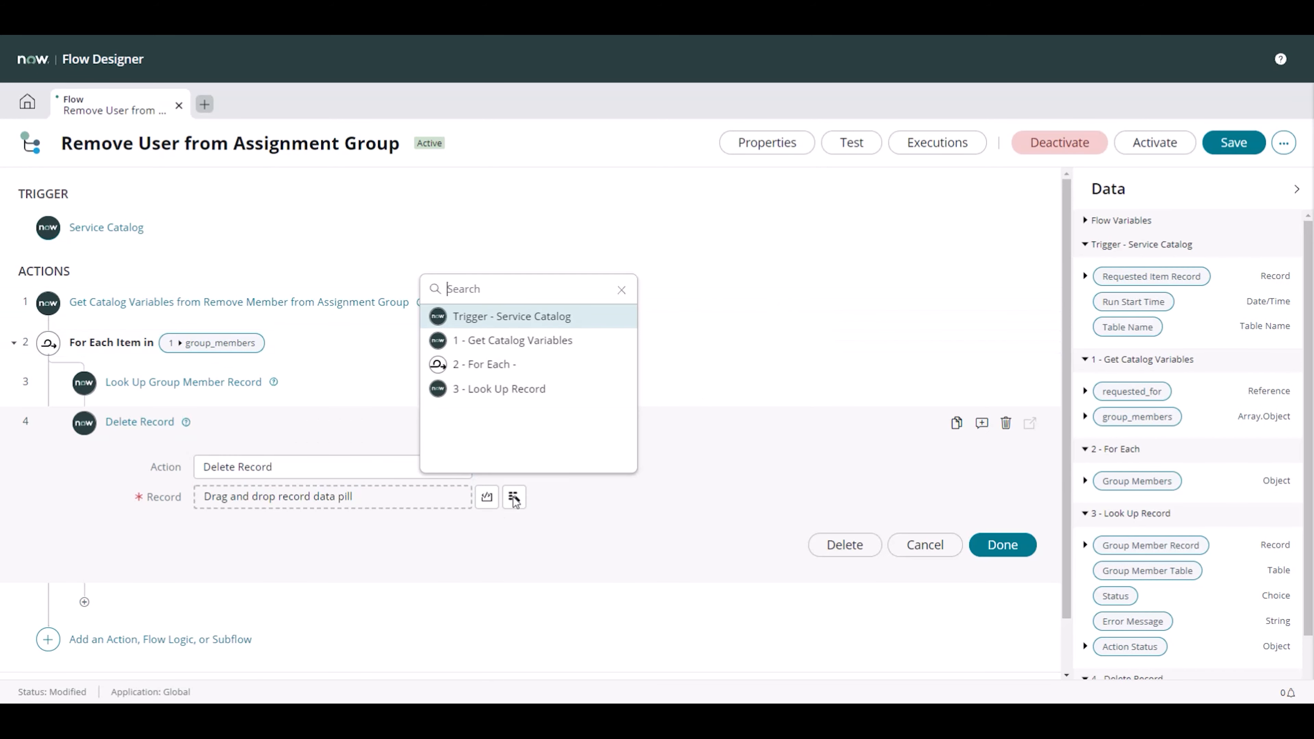
{"action": "left_click", "coordinate": [502, 396]}
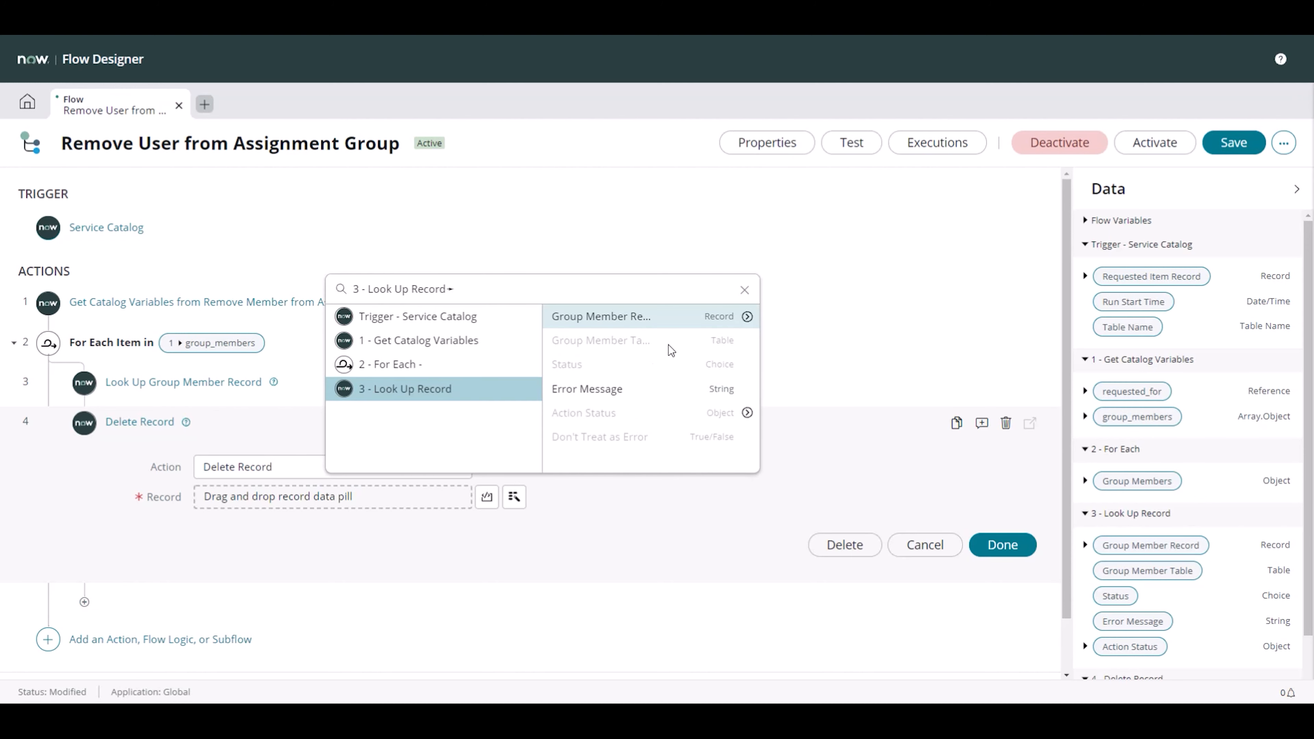
{"action": "left_click", "coordinate": [676, 328]}
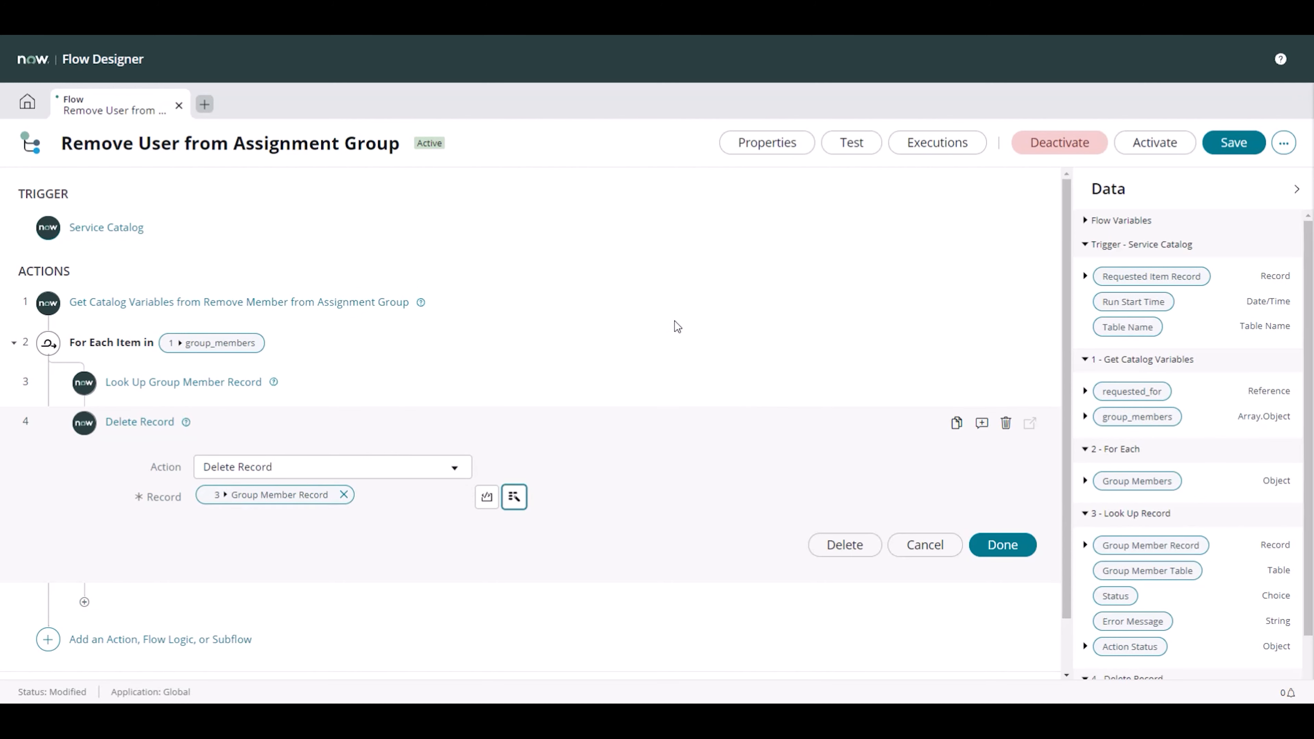
{"action": "left_click", "coordinate": [1002, 544]}
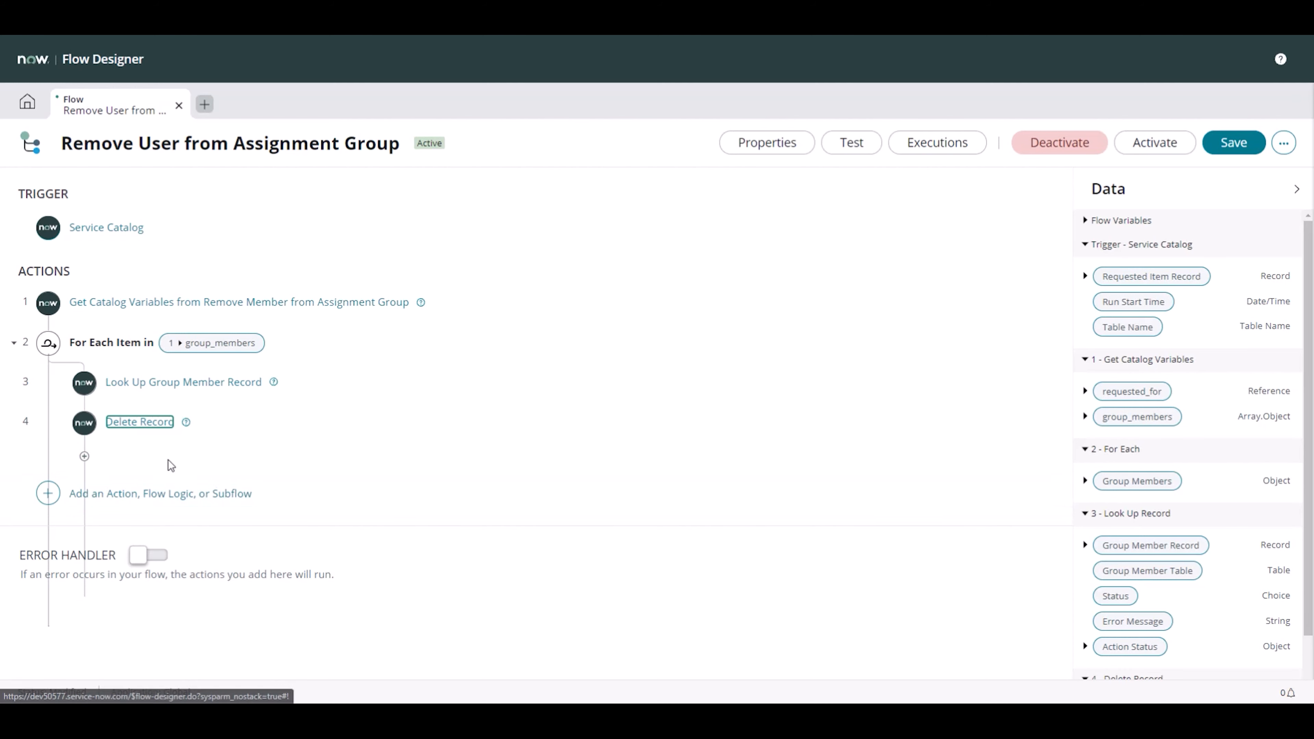
Step: Add a Log action after Delete Record inside the For Each loop
{"action": "left_click", "coordinate": [84, 452]}
{"action": "left_click", "coordinate": [156, 450]}
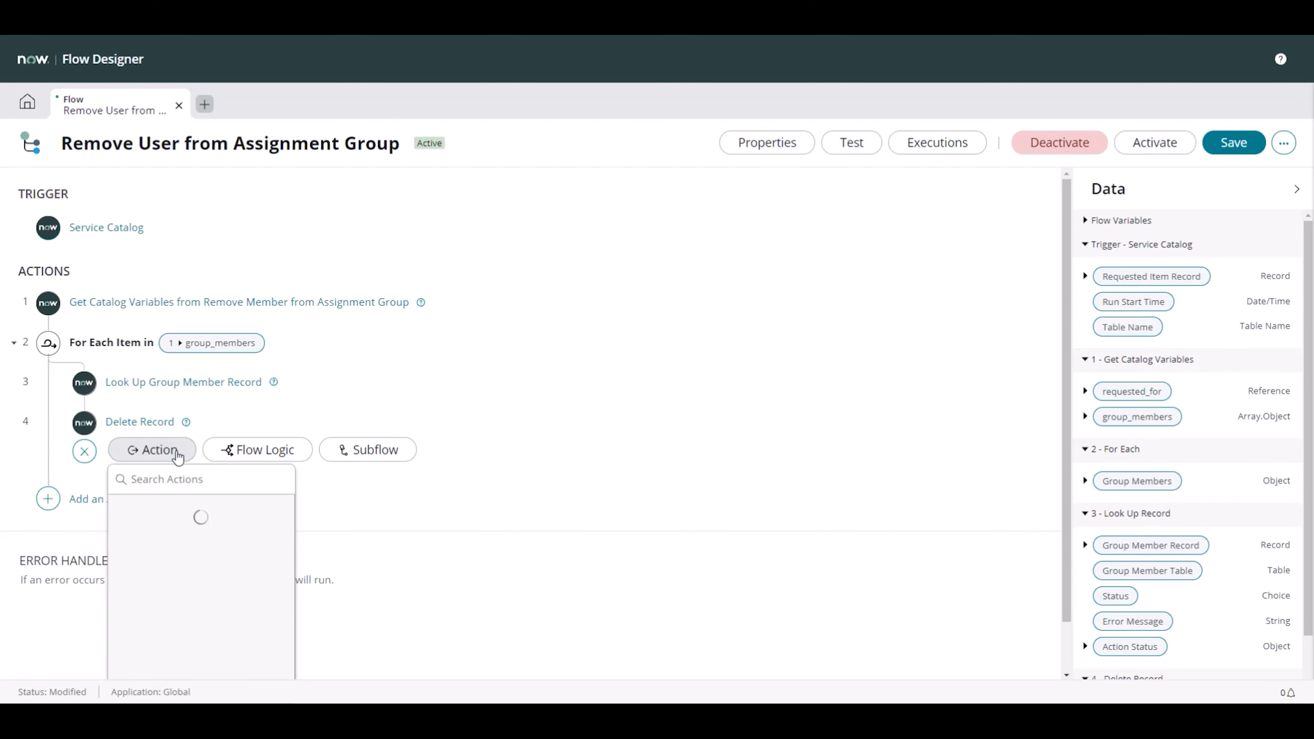
{"action": "type", "text": "log"}
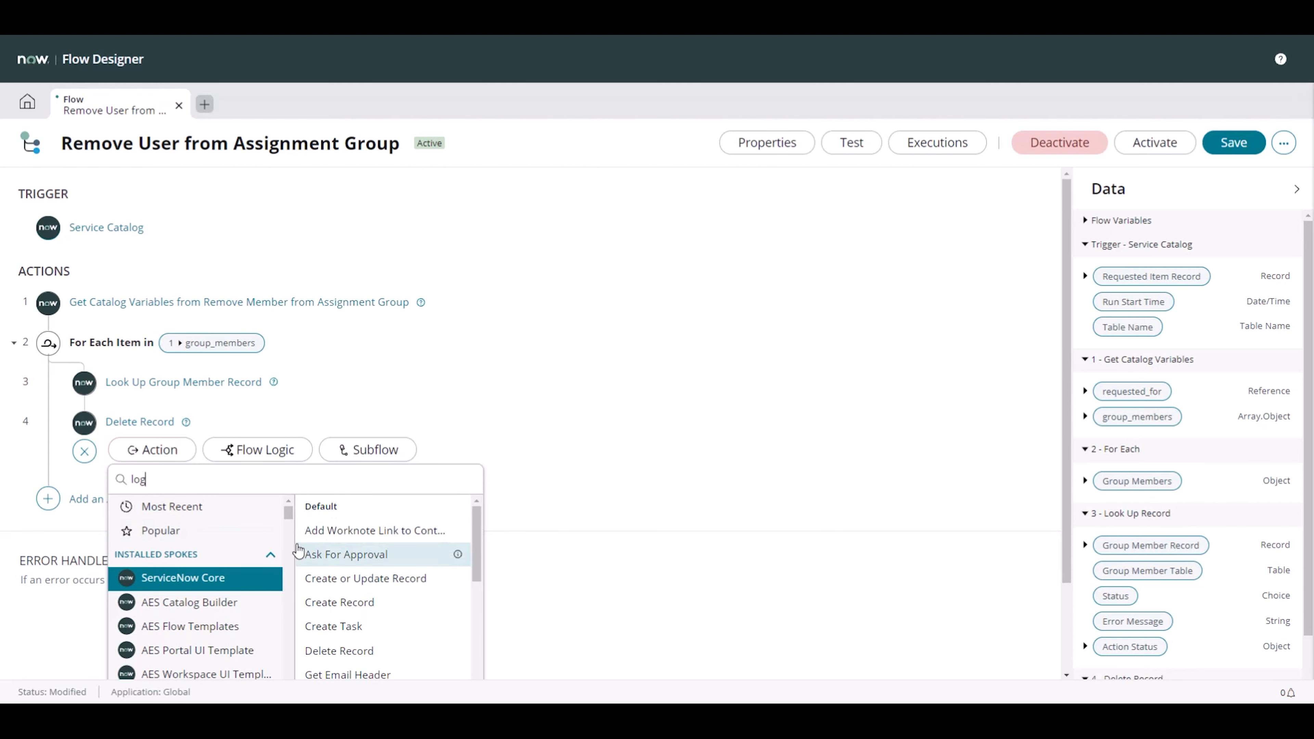
{"action": "scroll", "coordinate": [367, 561], "scroll_direction": "down", "scroll_amount": 3}
{"action": "left_click", "coordinate": [347, 454]}
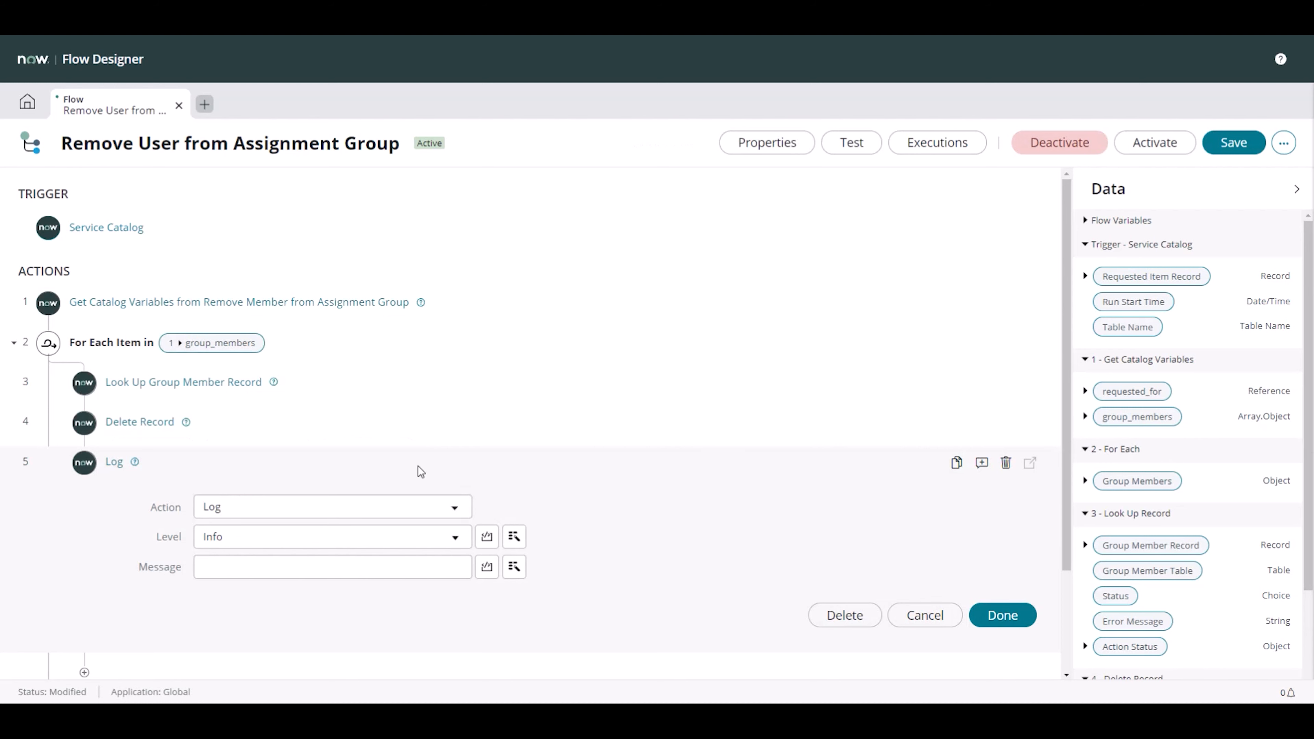
Step: Enter "Group member removed from" as the Log message, followed by the For Each item's Assignment Group data pill
{"action": "left_click", "coordinate": [223, 567]}
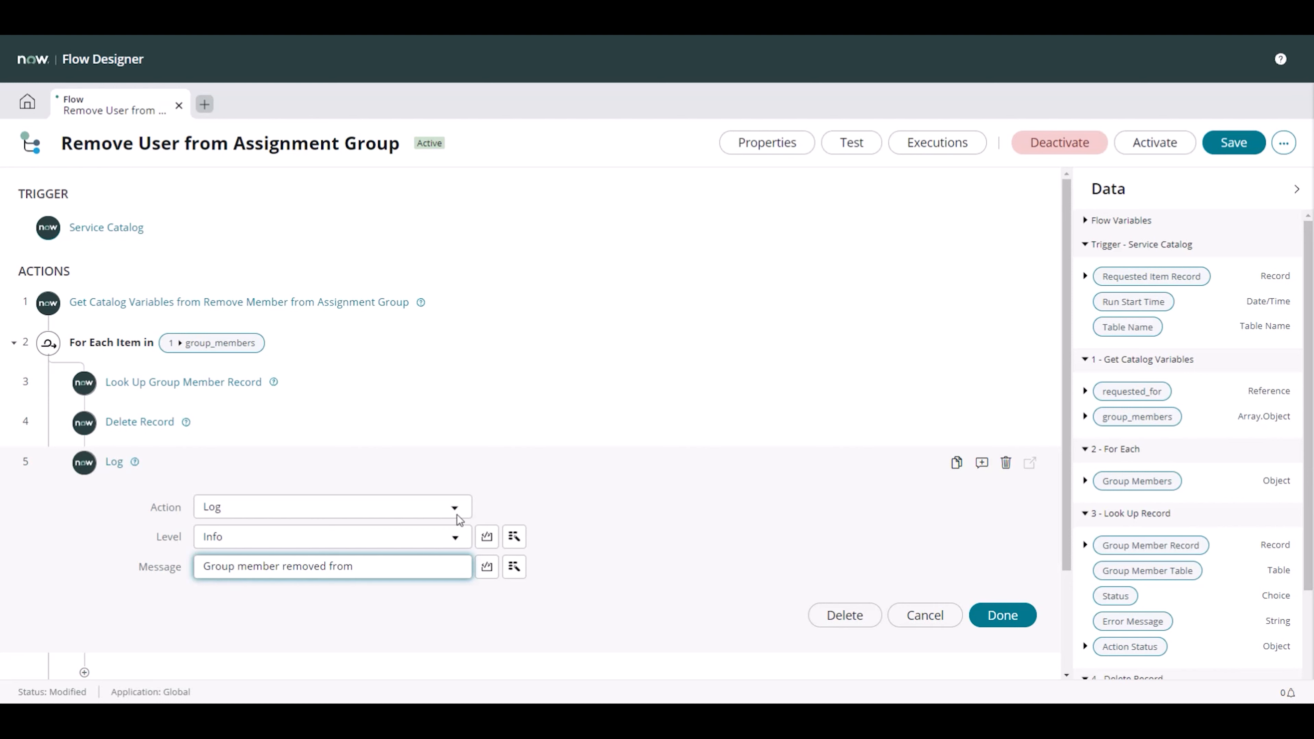
{"action": "left_click", "coordinate": [513, 566]}
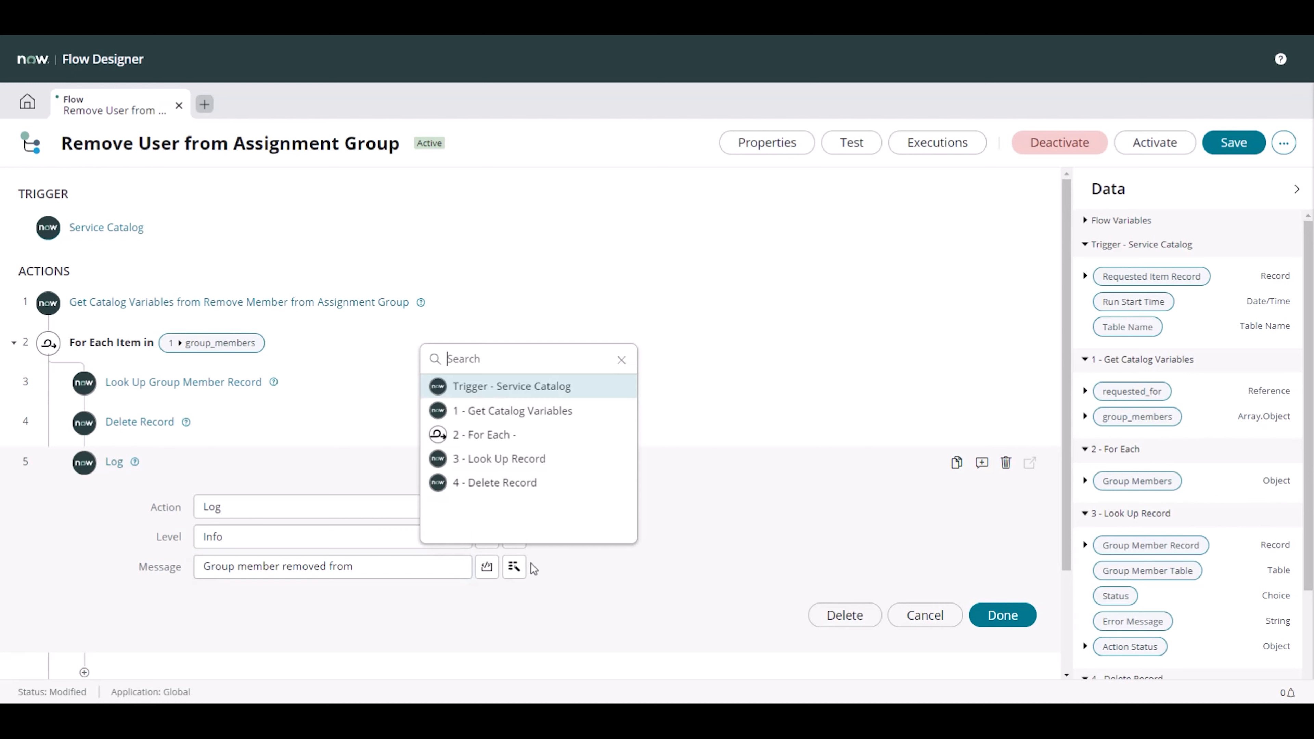
{"action": "left_click", "coordinate": [535, 437]}
{"action": "left_click", "coordinate": [748, 386]}
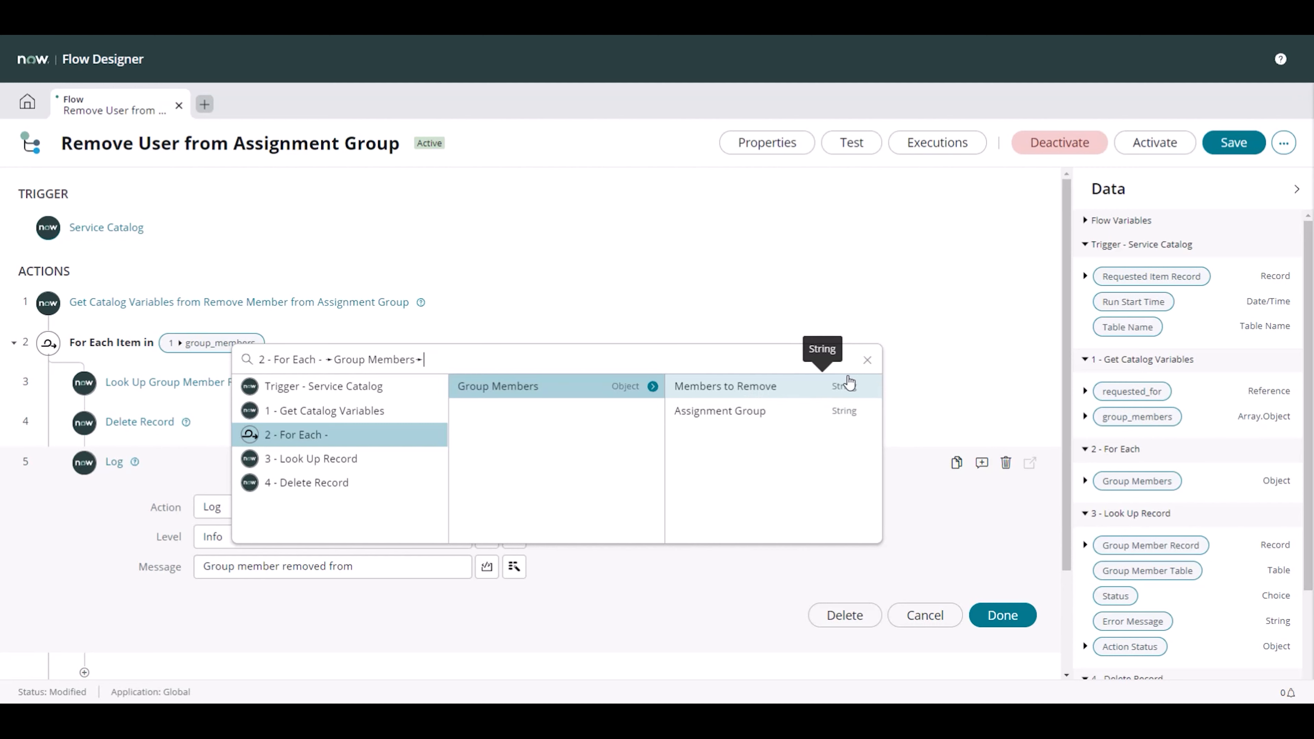
{"action": "left_click", "coordinate": [832, 413]}
Step: Insert the For Each item's Members to Remove data pill after "Group member" in the Log message and finish the action
{"action": "left_click", "coordinate": [442, 582]}
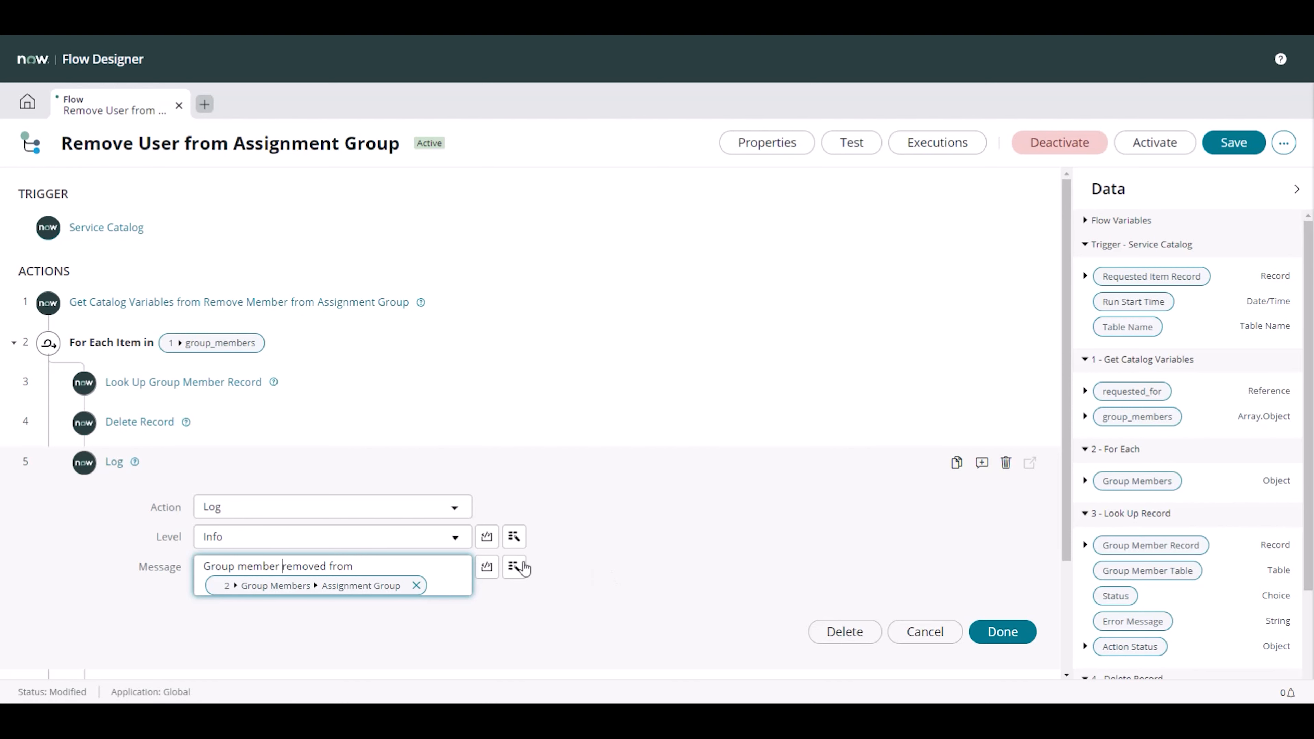
{"action": "left_click", "coordinate": [513, 566]}
{"action": "left_click", "coordinate": [545, 482]}
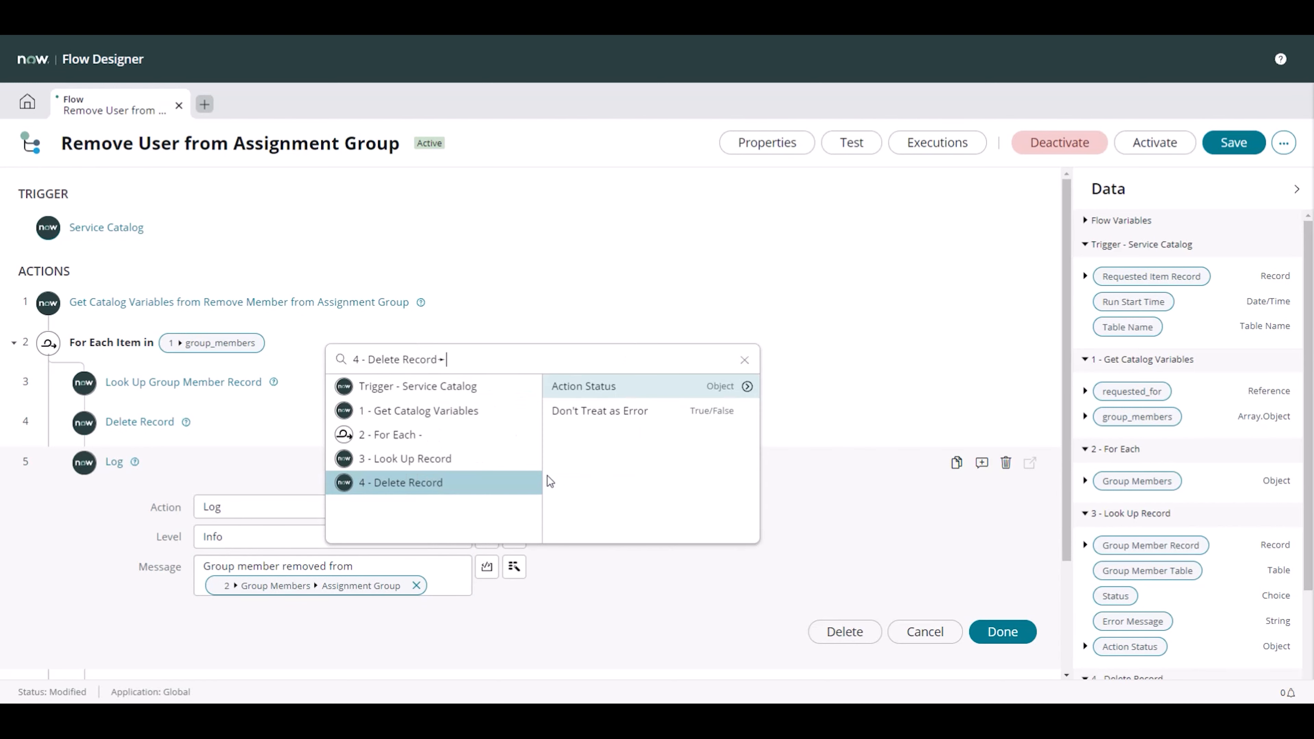
{"action": "left_click", "coordinate": [424, 463]}
{"action": "left_click", "coordinate": [417, 439]}
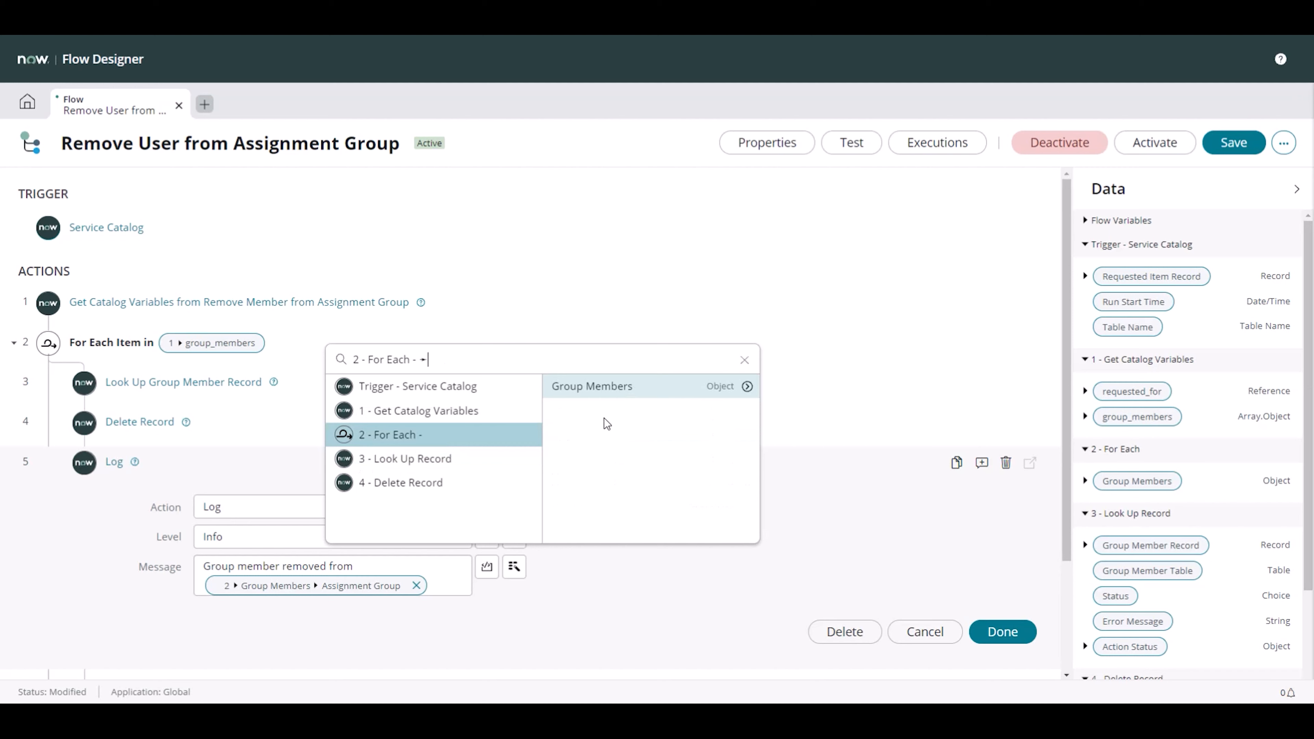
{"action": "left_click", "coordinate": [746, 387]}
{"action": "left_click", "coordinate": [744, 386]}
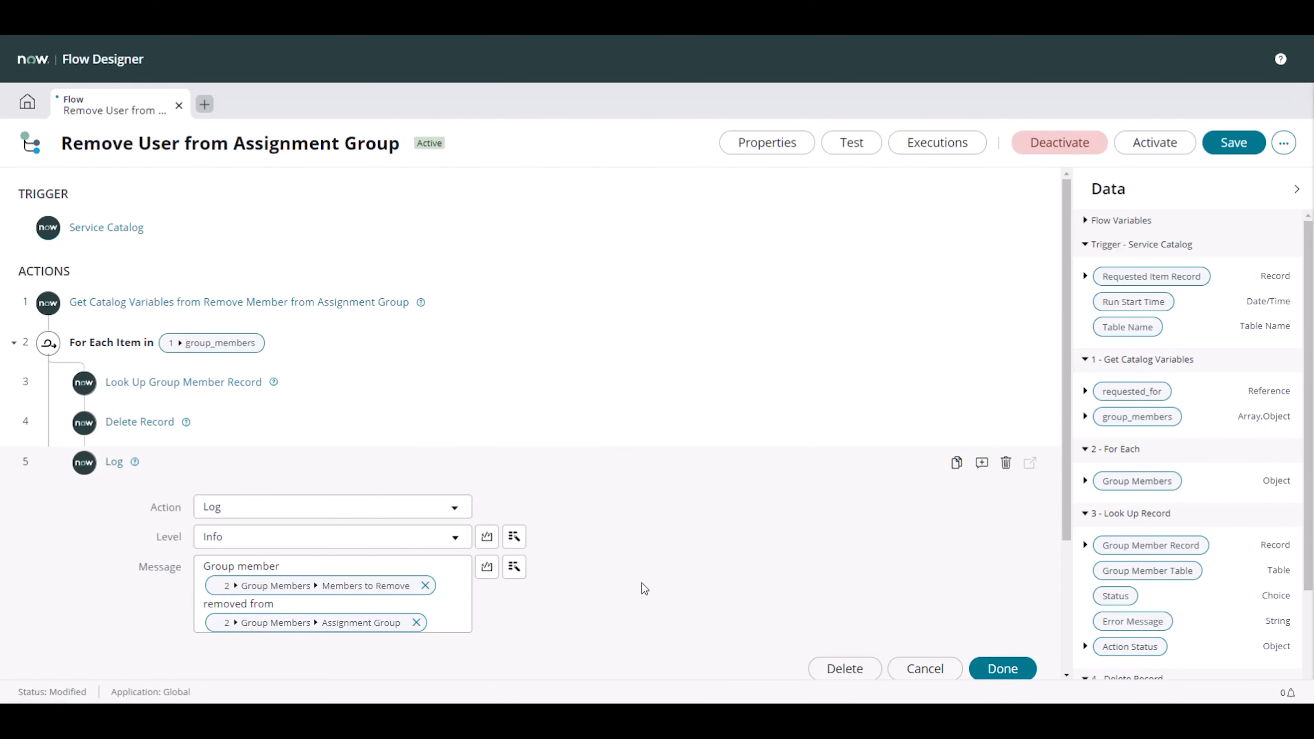
{"action": "left_click", "coordinate": [1002, 668]}
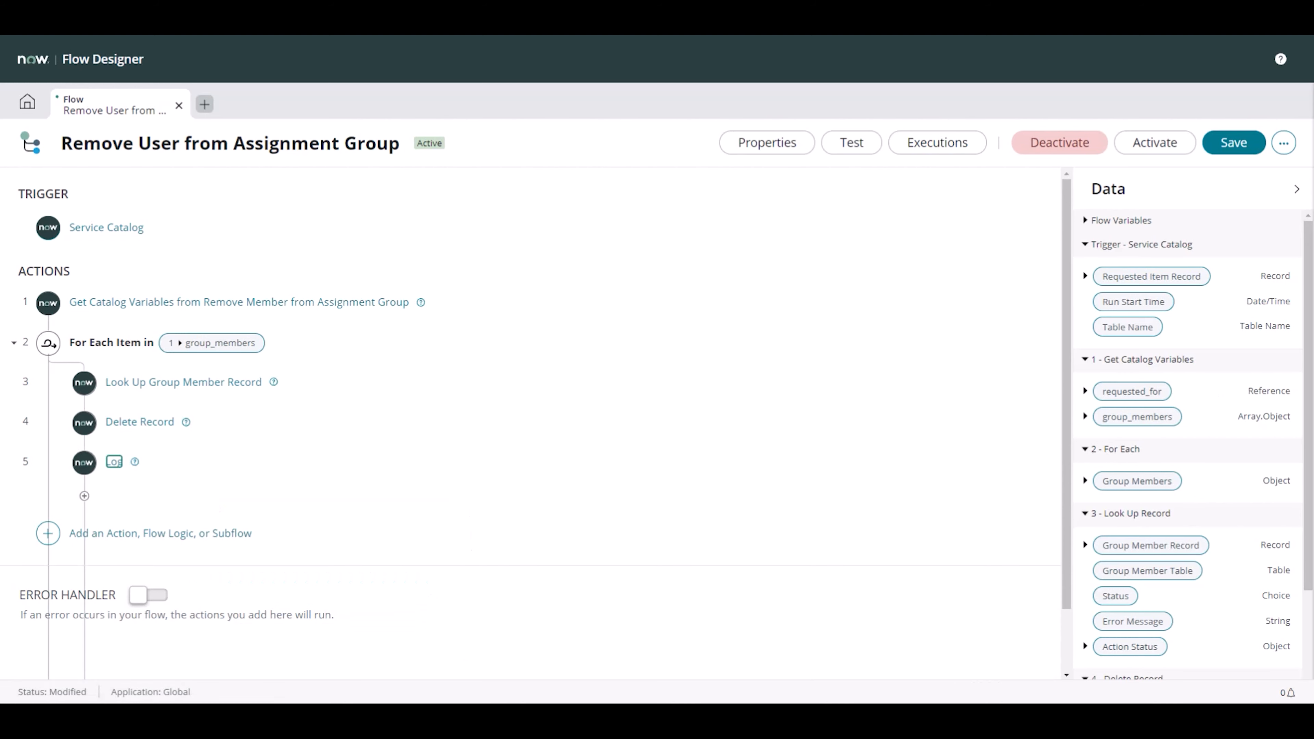
Step: Add an Update Record action from ServiceNow Core after the For Each loop
{"action": "left_click", "coordinate": [222, 534]}
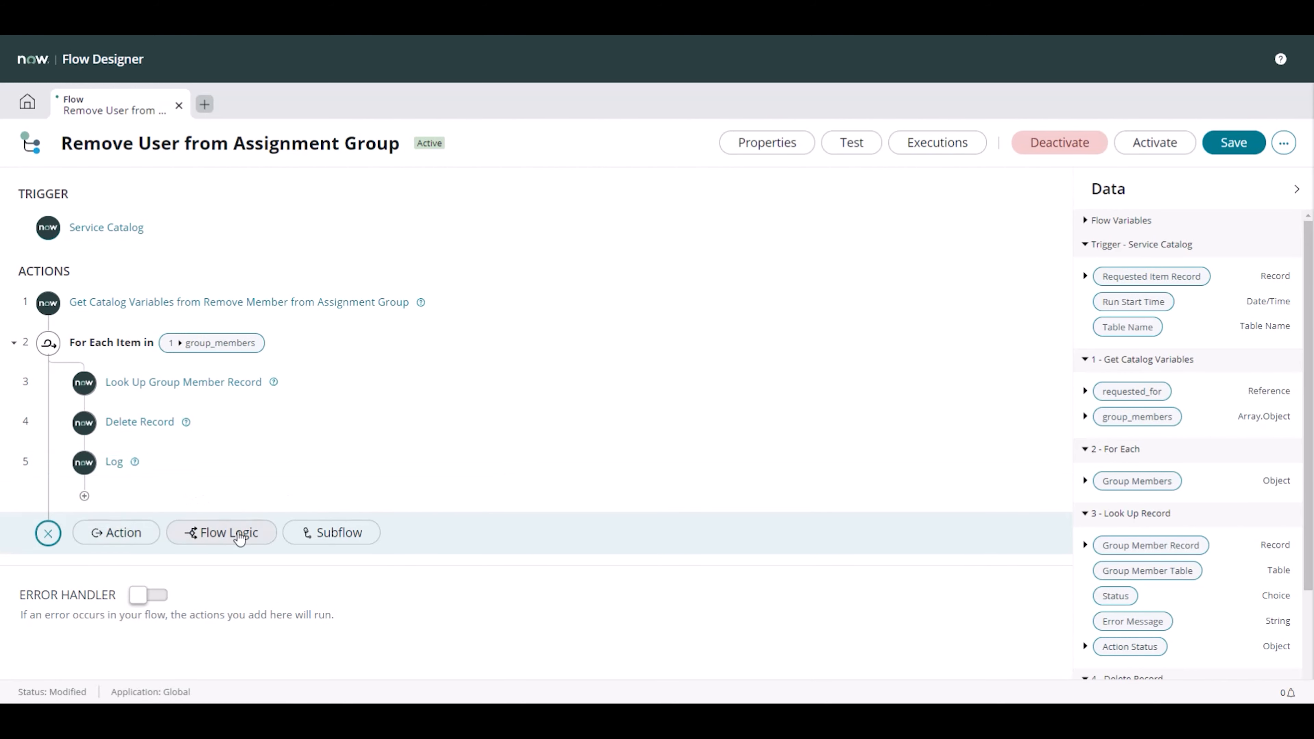
{"action": "left_click", "coordinate": [123, 538]}
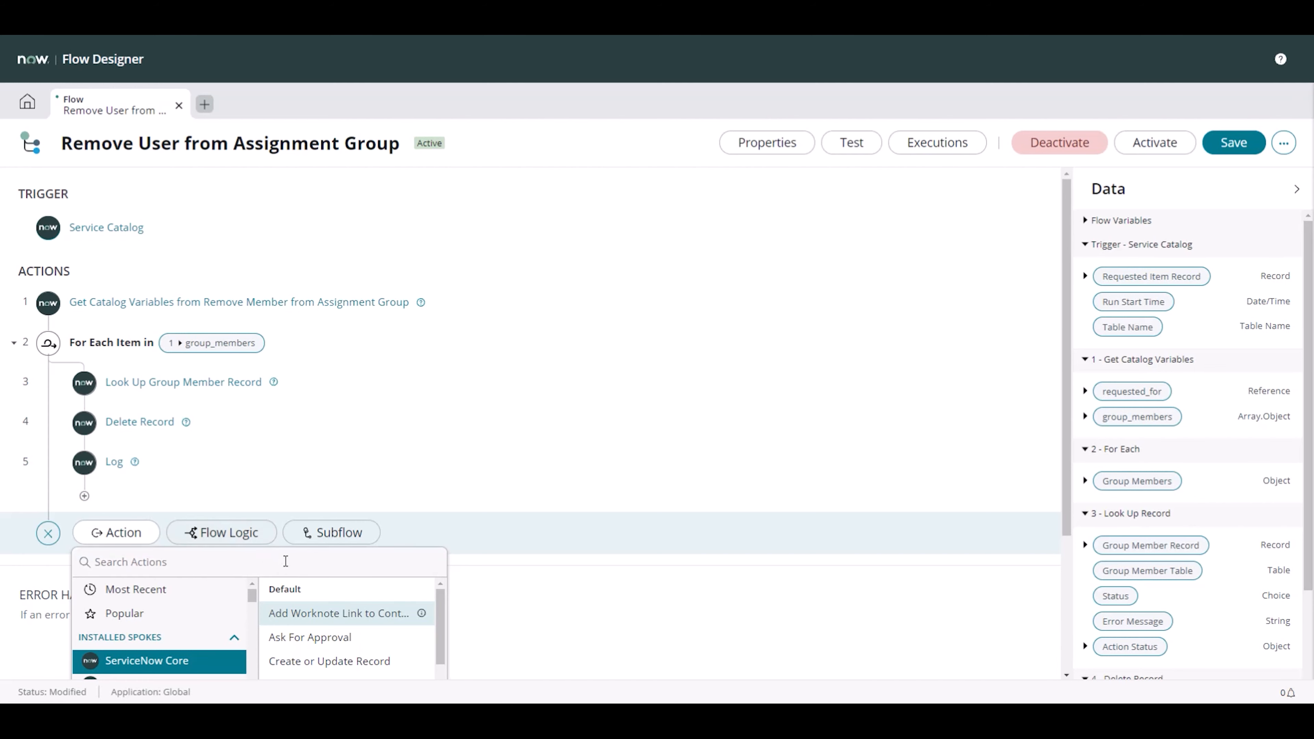
{"action": "scroll", "coordinate": [695, 463], "scroll_direction": "down", "scroll_amount": 3}
{"action": "scroll", "coordinate": [300, 528], "scroll_direction": "down", "scroll_amount": 3}
{"action": "scroll", "coordinate": [307, 551], "scroll_direction": "down", "scroll_amount": 5}
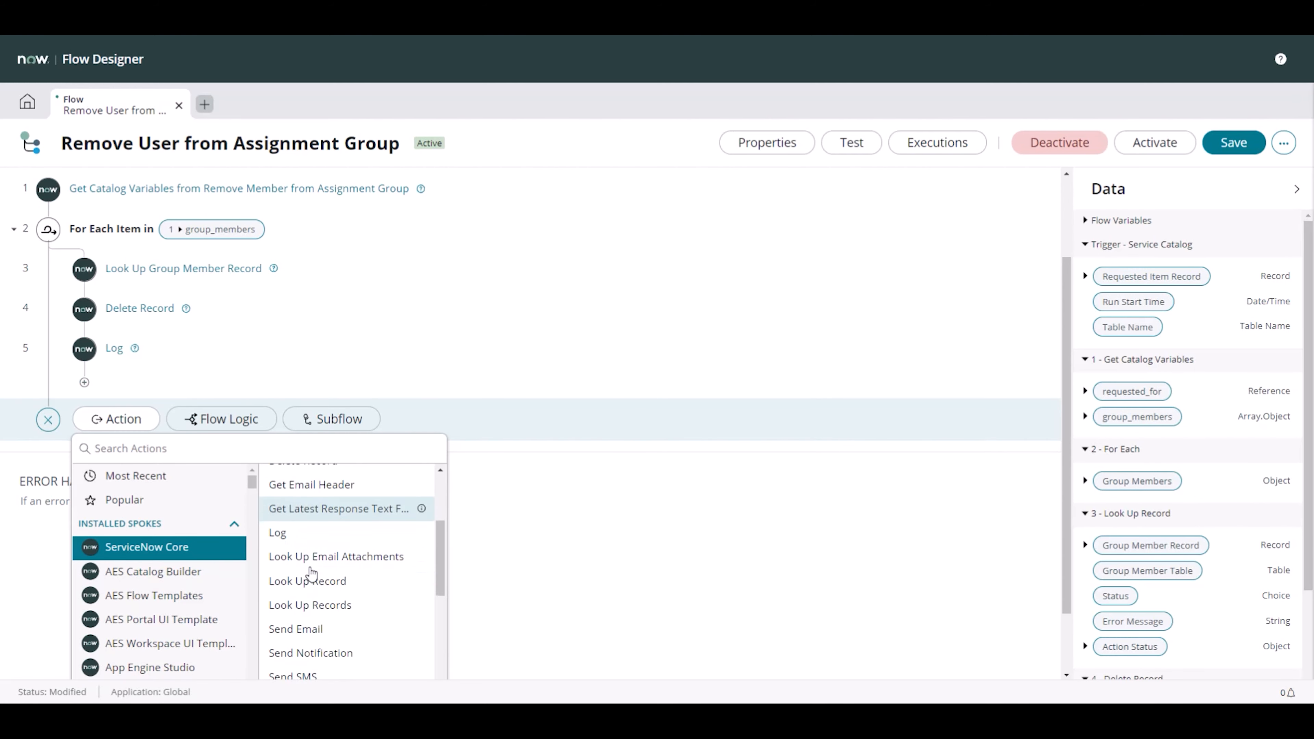
{"action": "left_click", "coordinate": [307, 547]}
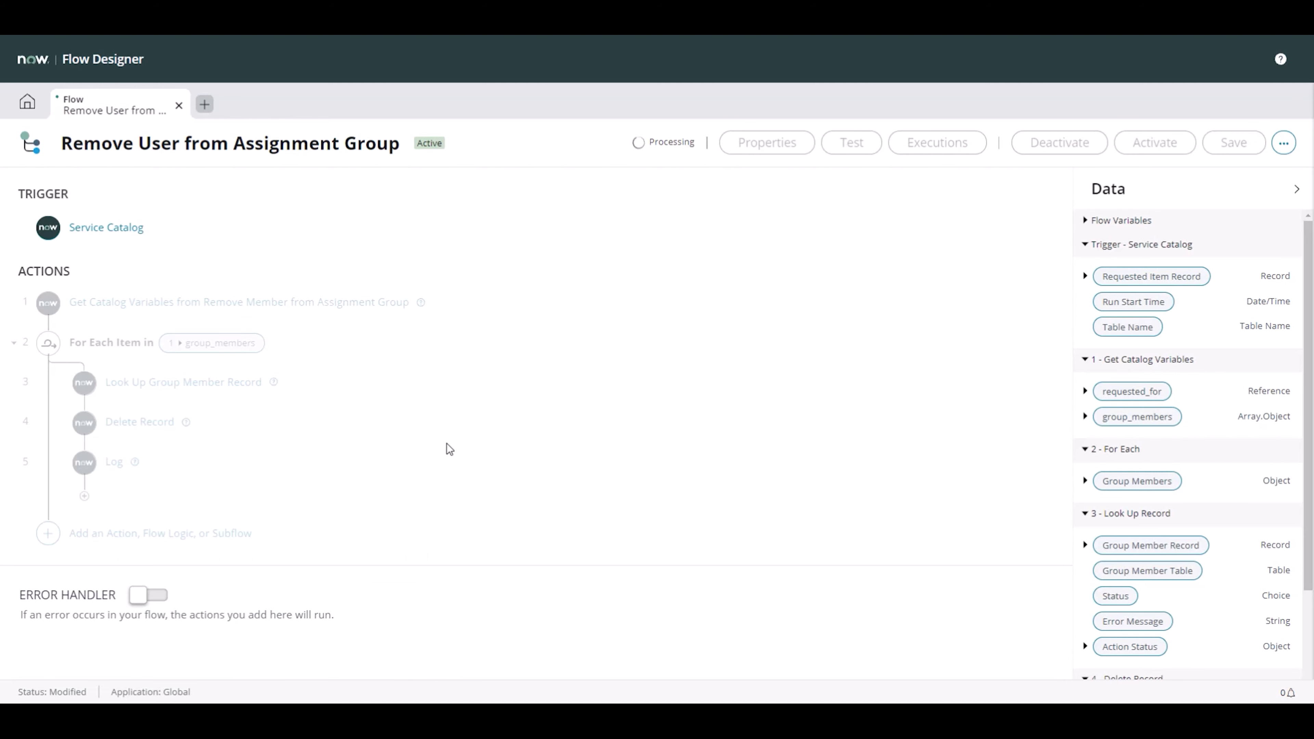
Step: Set the record to update to the Requested Item Record from the Service Catalog trigger
{"action": "left_click", "coordinate": [496, 533]}
{"action": "left_click", "coordinate": [481, 355]}
{"action": "left_click", "coordinate": [618, 356]}
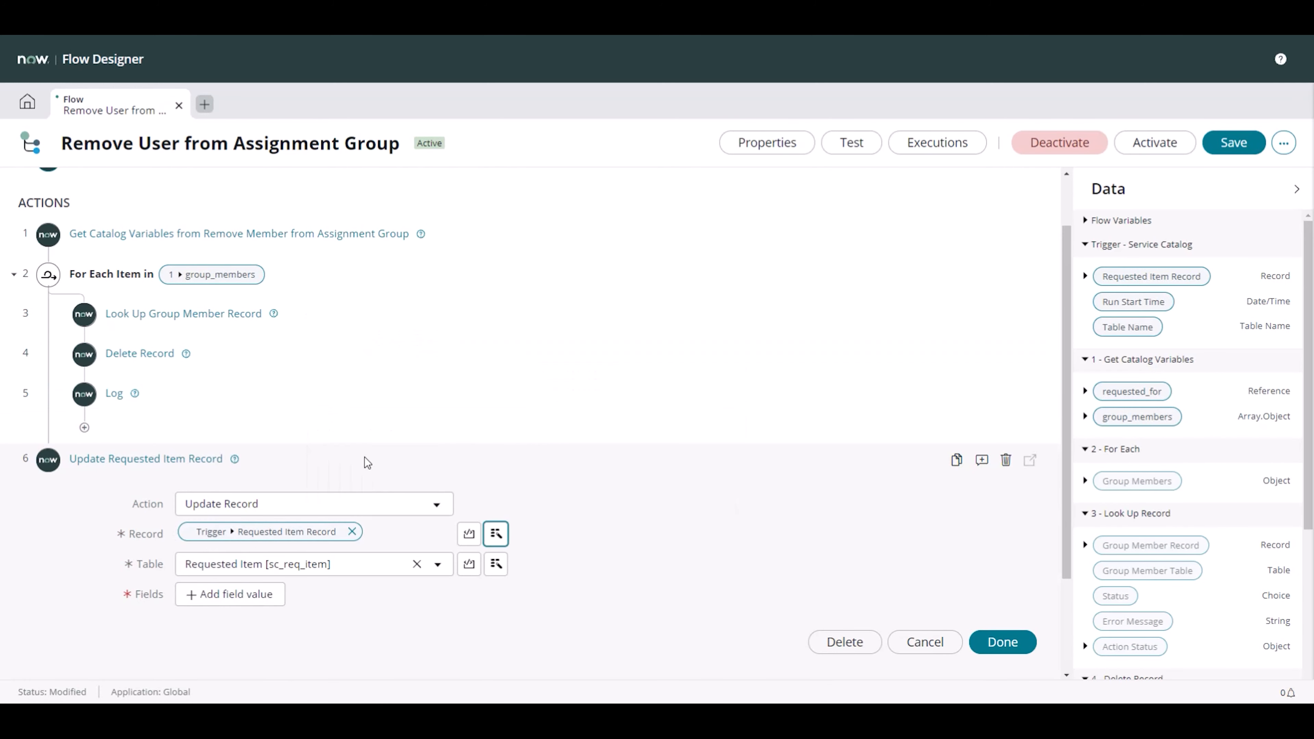
Step: Add the Active field to the Requested Item update and leave its value unchecked
{"action": "left_click", "coordinate": [255, 593]}
{"action": "left_click", "coordinate": [258, 595]}
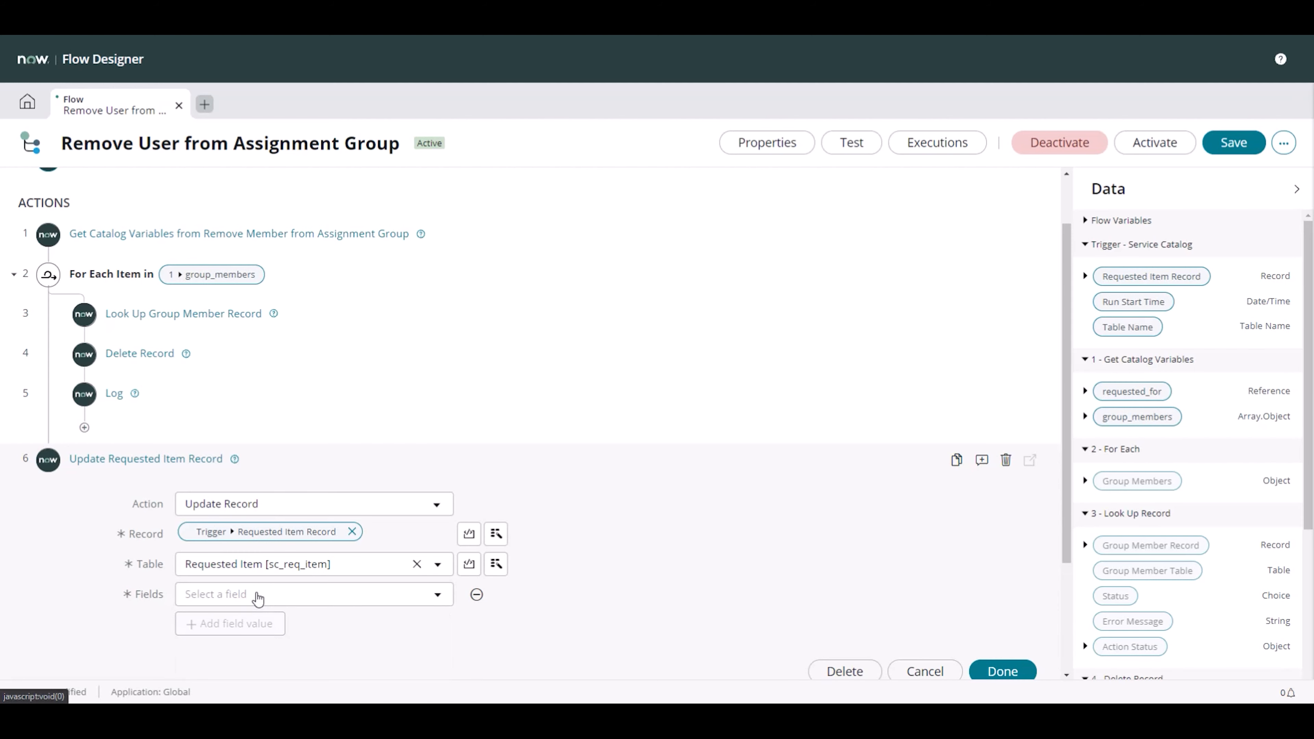
{"action": "left_click", "coordinate": [257, 594]}
{"action": "type", "text": "ac"}
{"action": "key", "text": "Return"}
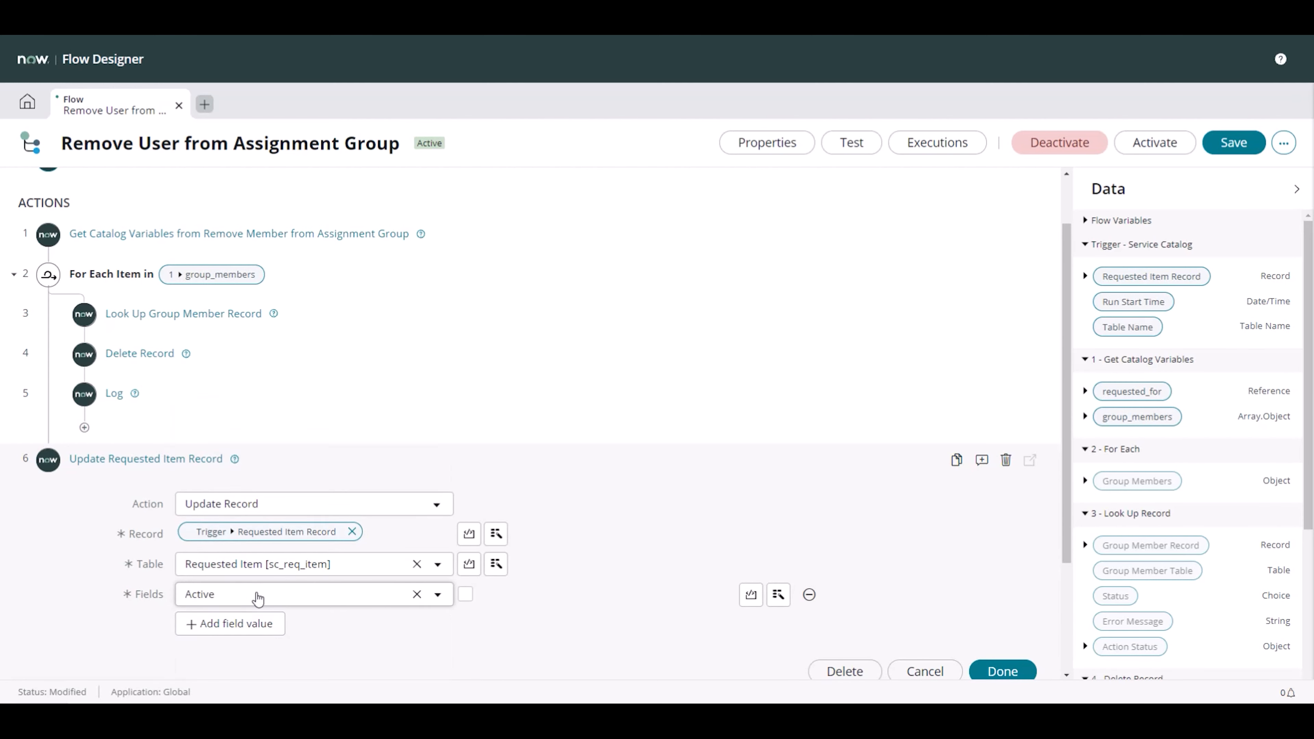
Step: Add the Stage field to the Requested Item update with the value Completed
{"action": "left_click", "coordinate": [226, 644]}
{"action": "left_click", "coordinate": [227, 640]}
{"action": "type", "text": "stage"}
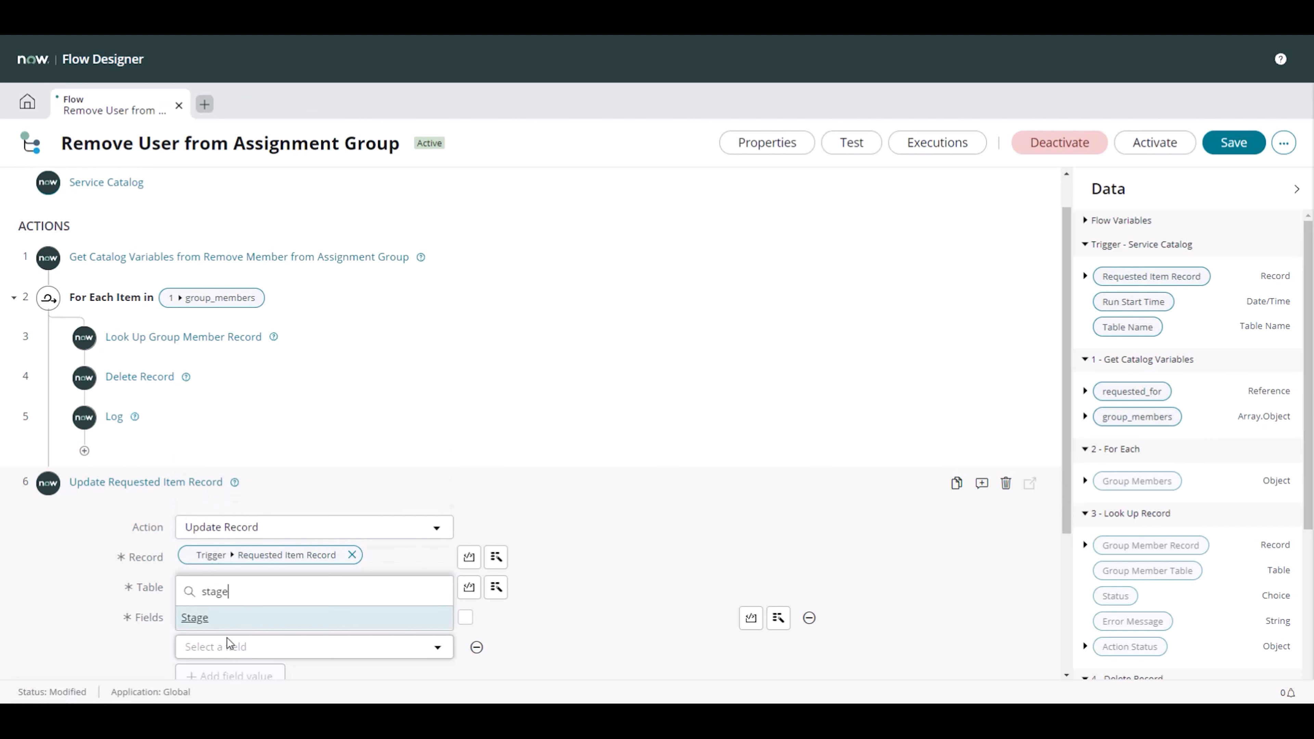
{"action": "left_click", "coordinate": [229, 624]}
{"action": "left_click", "coordinate": [564, 645]}
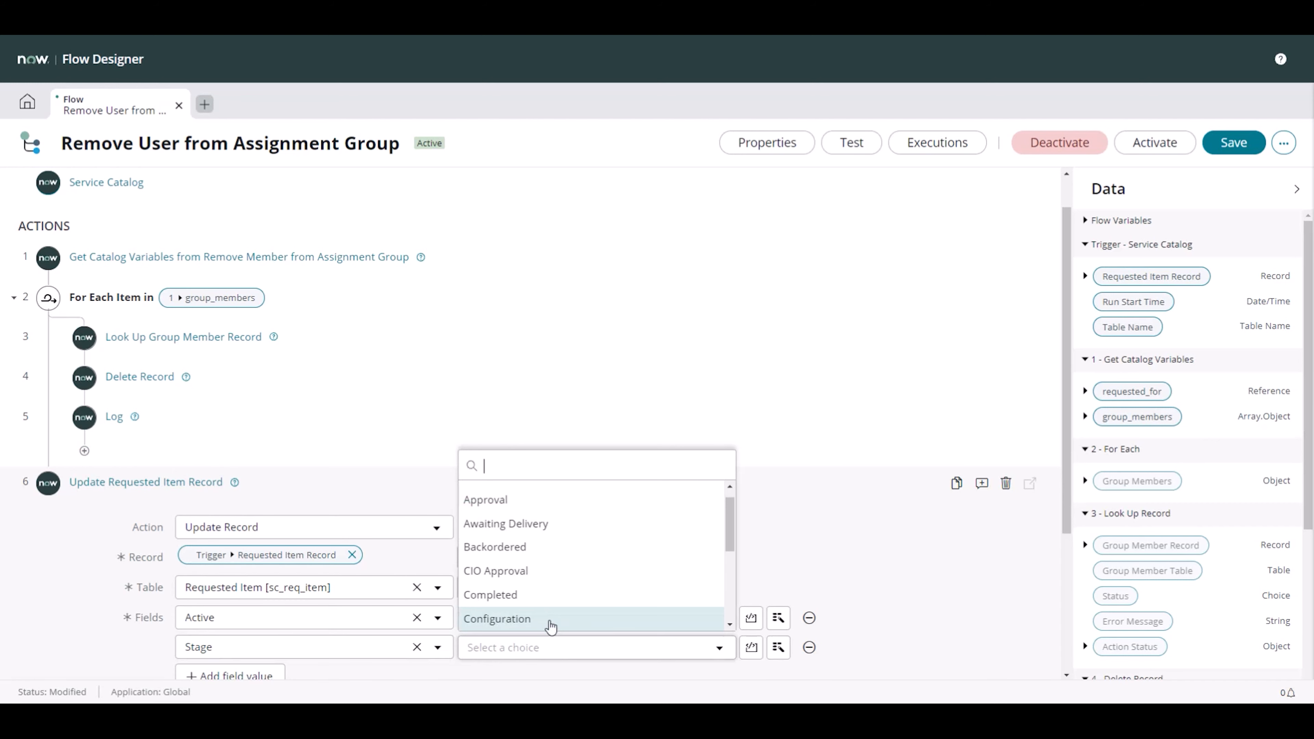
{"action": "left_click", "coordinate": [537, 598]}
Step: Add the State field with the value Closed Complete to the Requested Item update and finish the action
{"action": "left_click", "coordinate": [217, 672]}
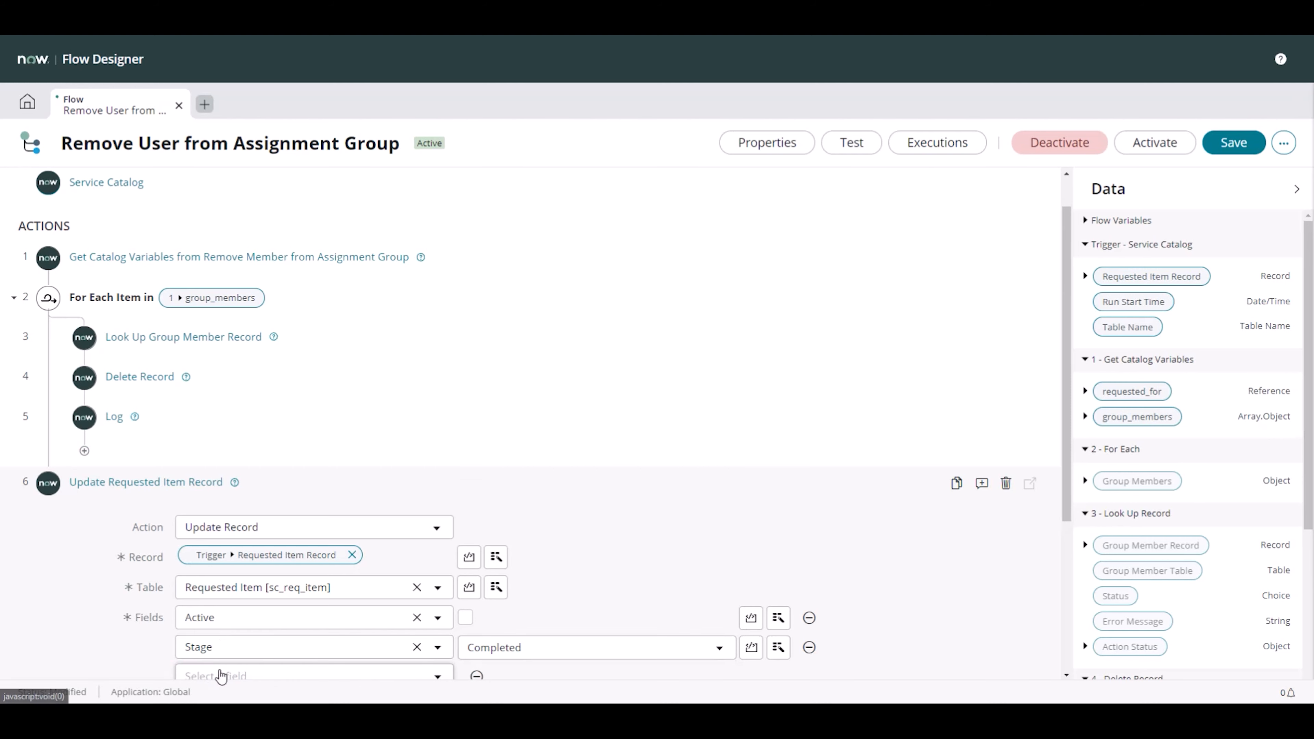
{"action": "left_click", "coordinate": [218, 674]}
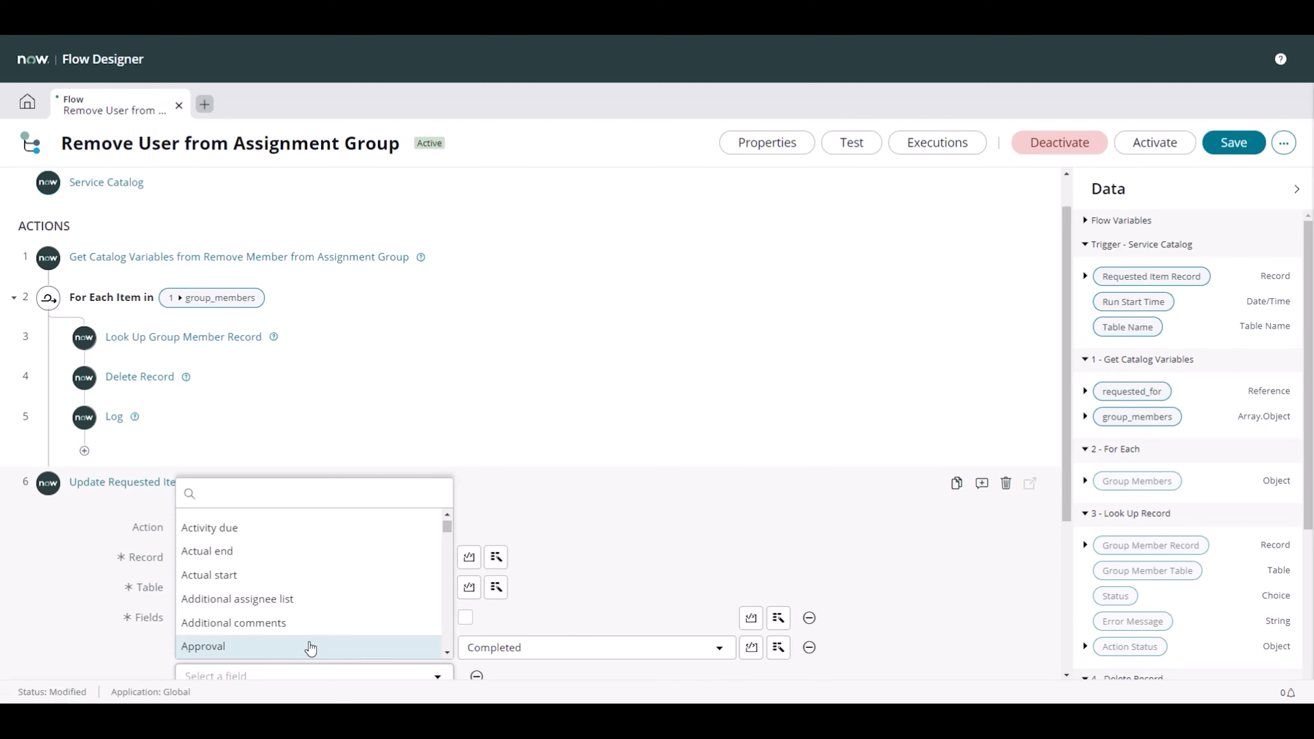
{"action": "type", "text": "state"}
{"action": "left_click", "coordinate": [310, 647]}
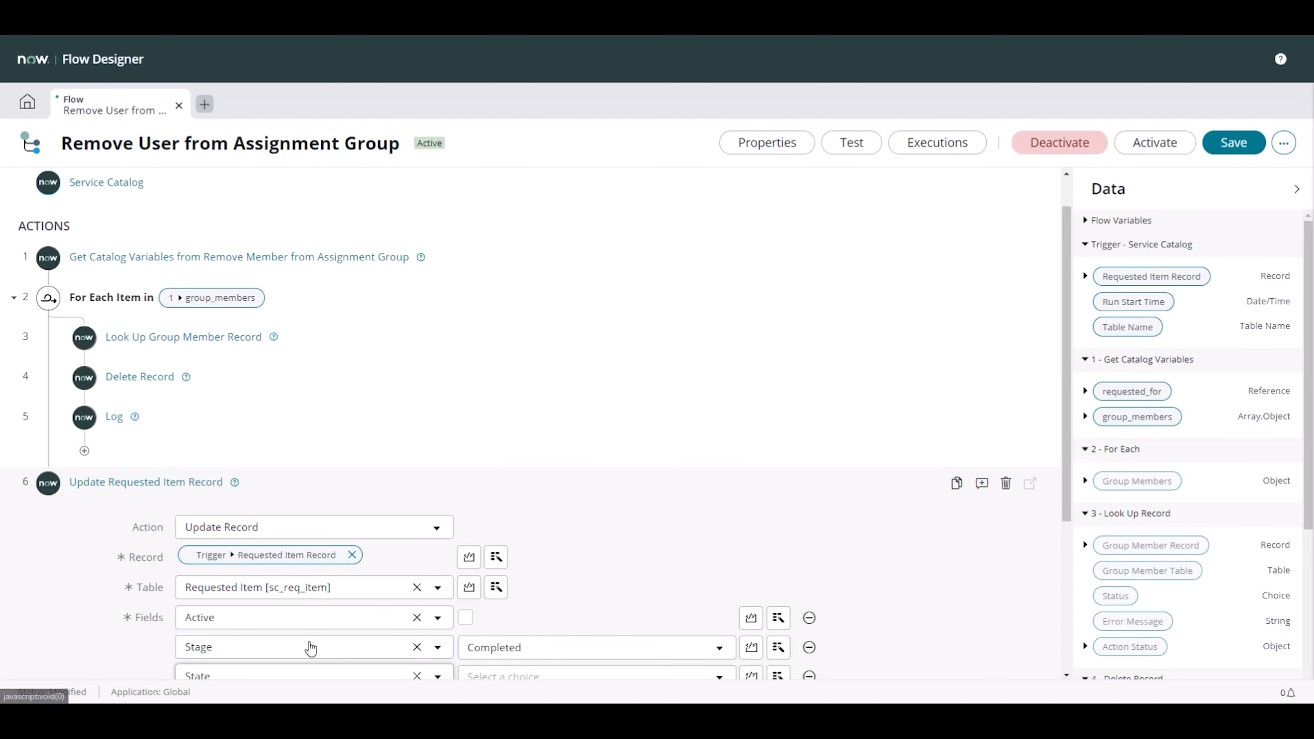
{"action": "scroll", "coordinate": [554, 520], "scroll_direction": "down", "scroll_amount": 3}
{"action": "left_click", "coordinate": [548, 540]}
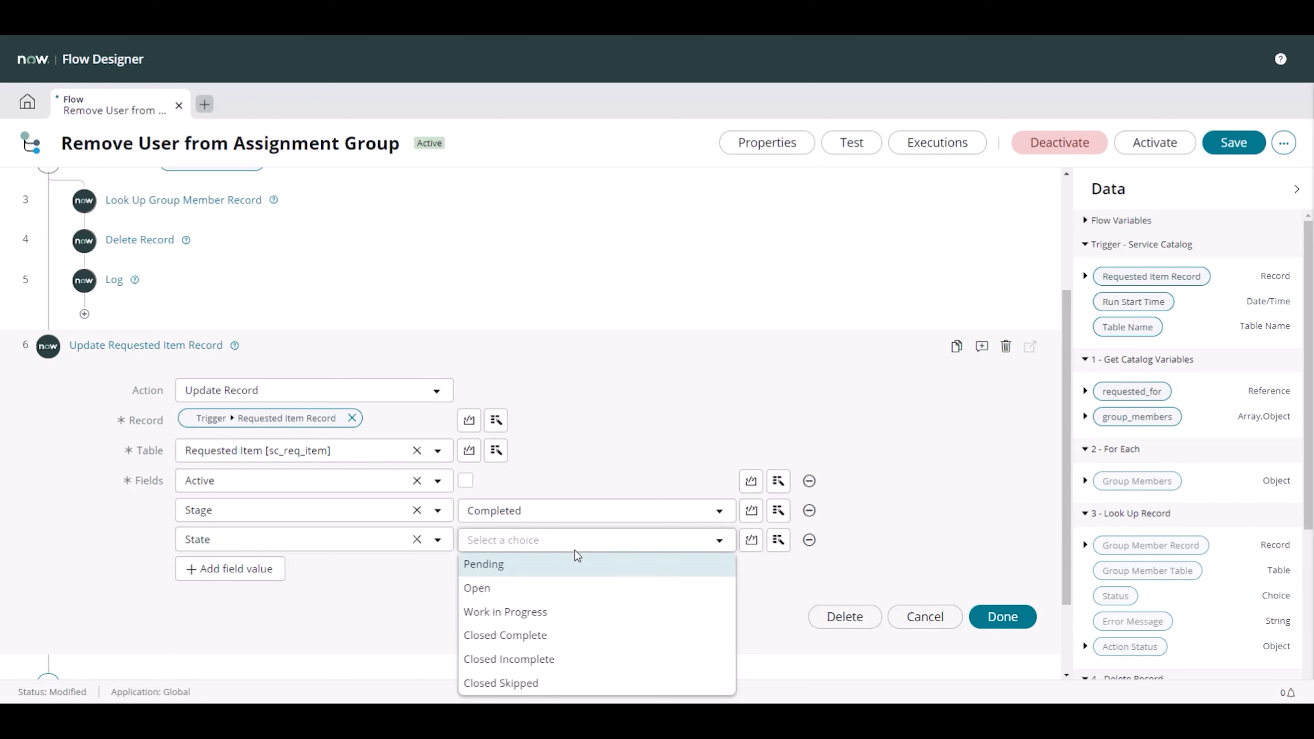
{"action": "left_click", "coordinate": [564, 636]}
{"action": "left_click", "coordinate": [974, 624]}
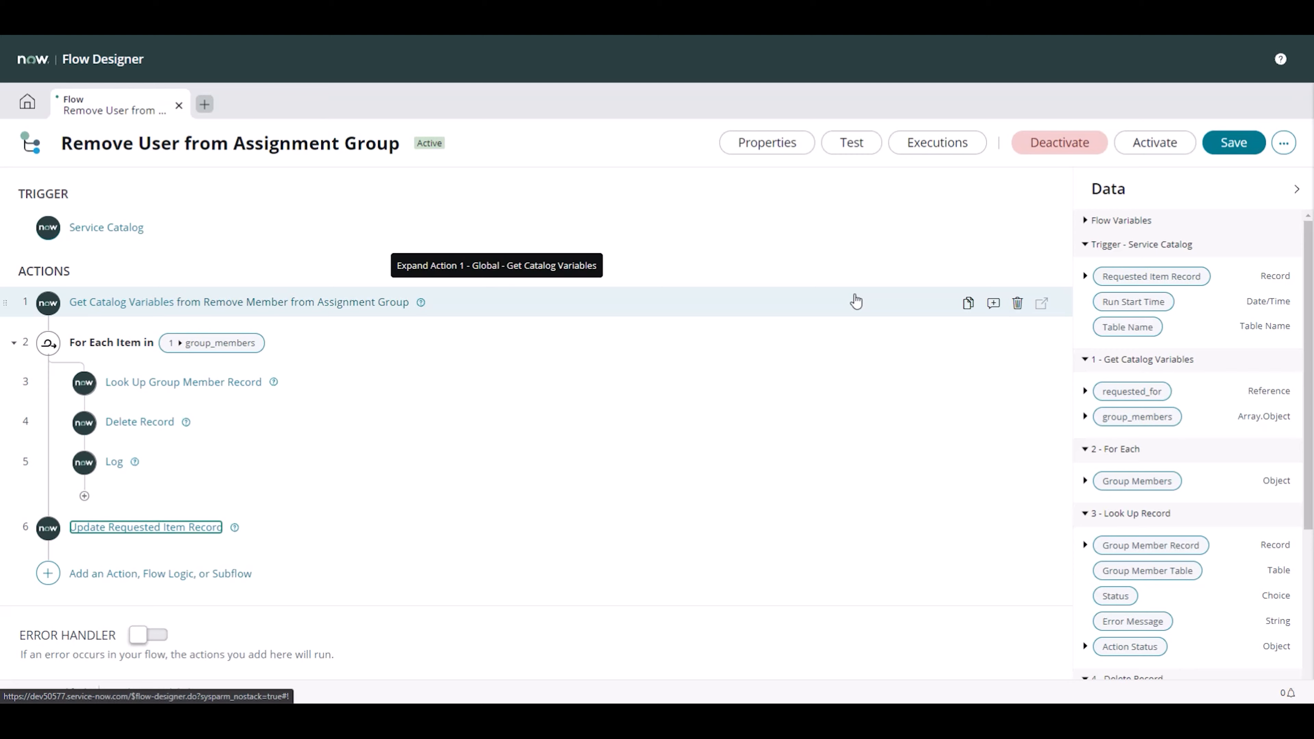
Step: Activate the Remove User from Assignment Group flow and copy its name
{"action": "left_click", "coordinate": [1153, 148]}
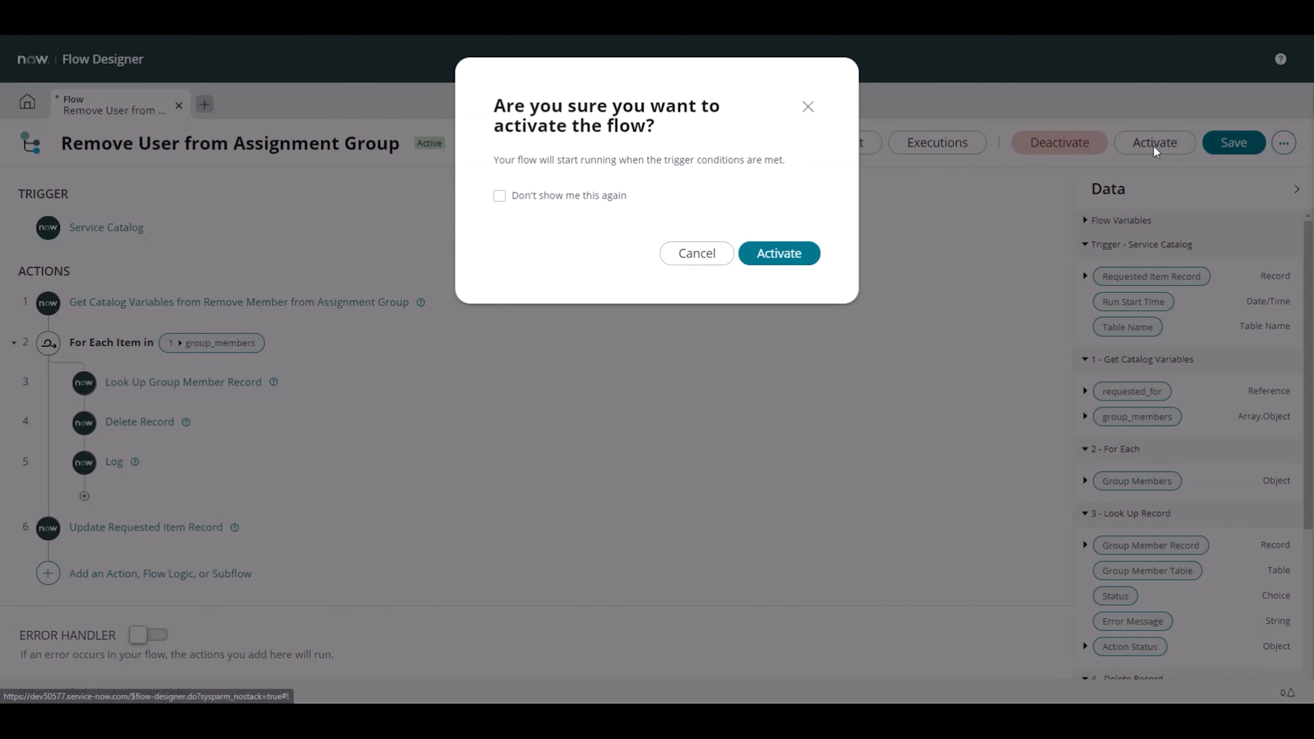
{"action": "left_click", "coordinate": [781, 252]}
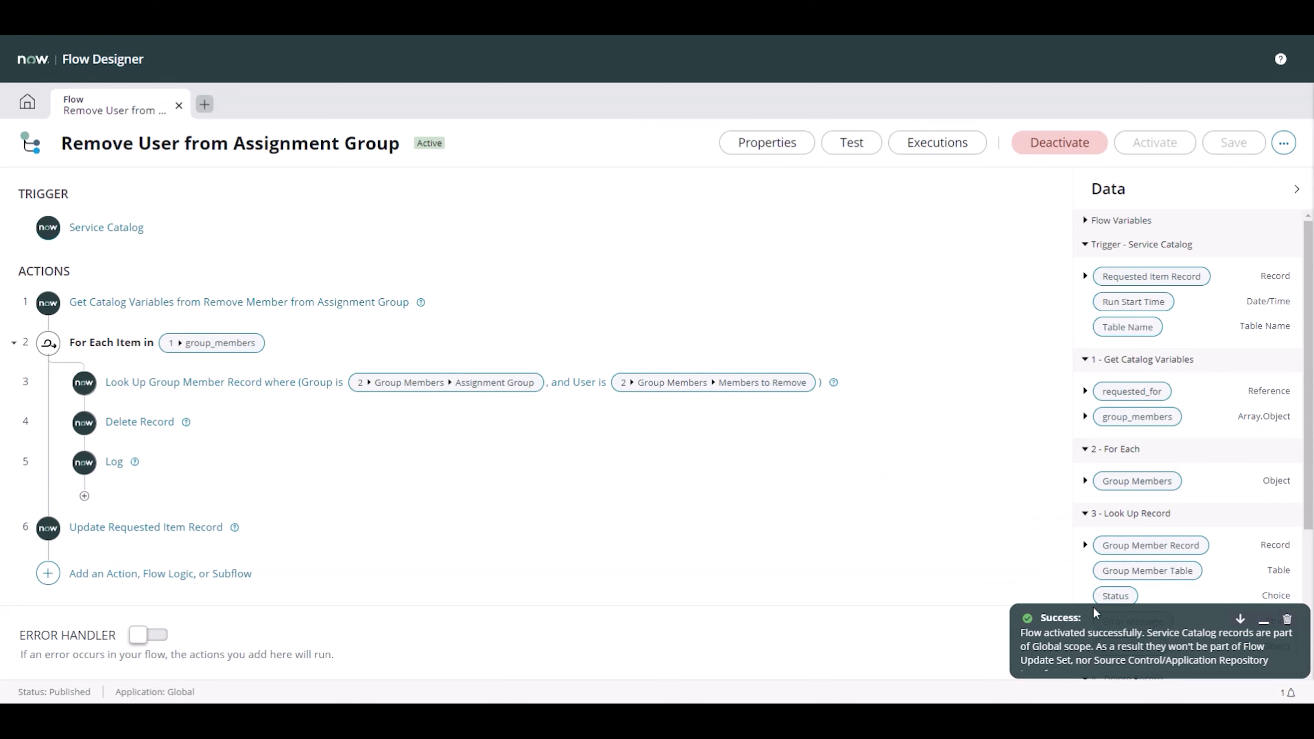
{"action": "left_click", "coordinate": [309, 142]}
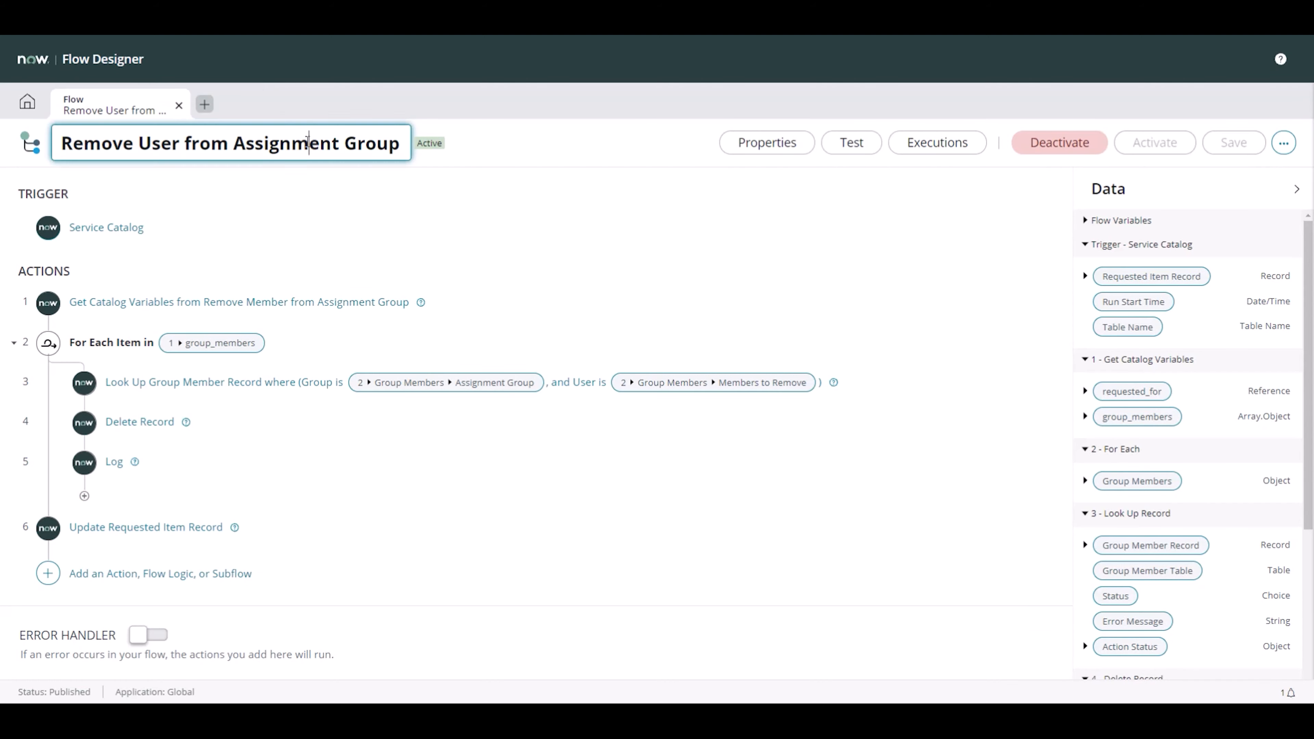
{"action": "key", "text": "ctrl+a"}
{"action": "key", "text": "ctrl+c"}
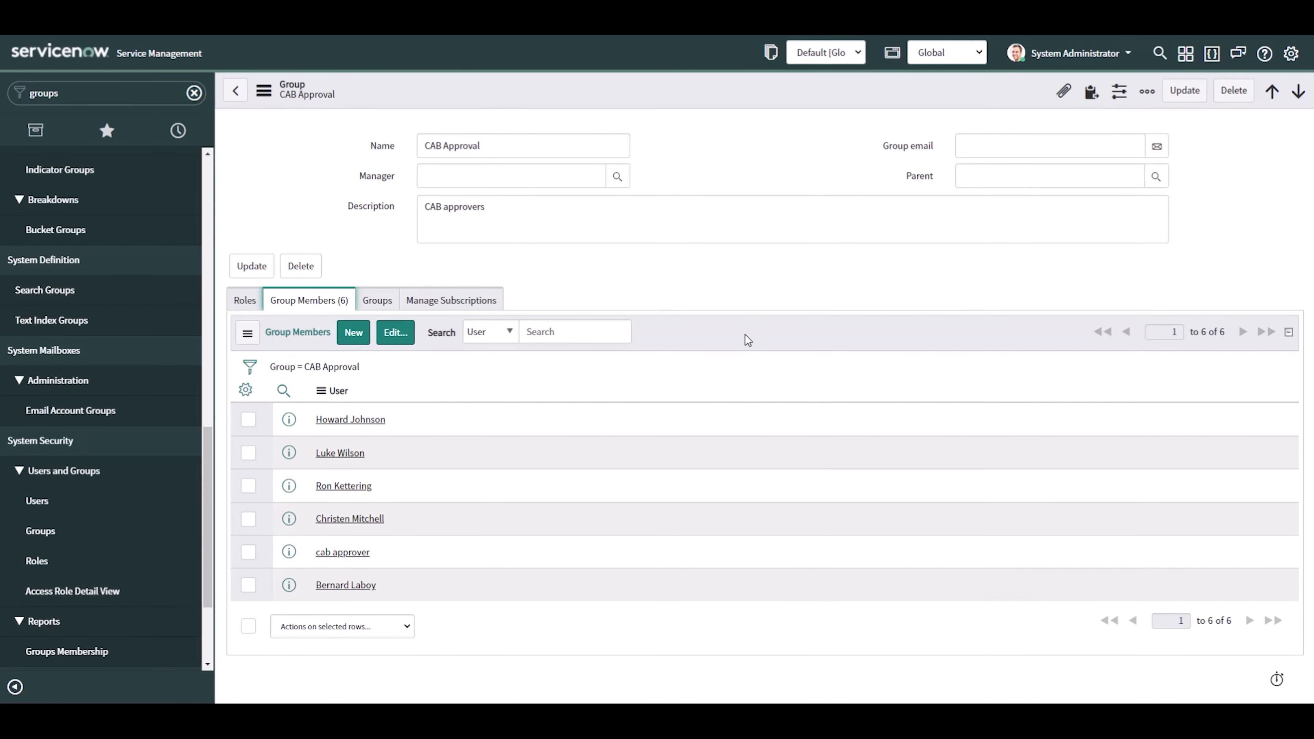
Step: Switch to the ServiceNow instance and open the Remove Member from Assignment Group catalog item from the history
{"action": "left_click", "coordinate": [178, 130]}
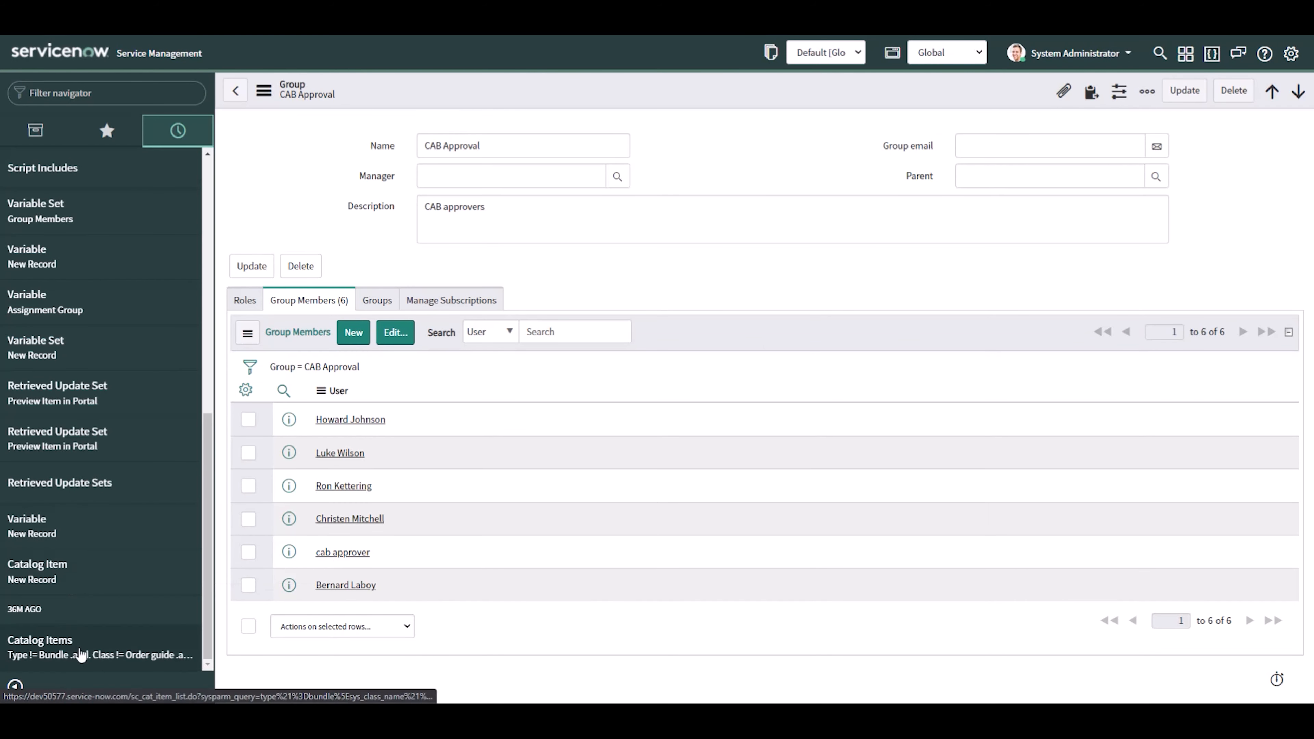
{"action": "scroll", "coordinate": [70, 341], "scroll_direction": "up", "scroll_amount": 5}
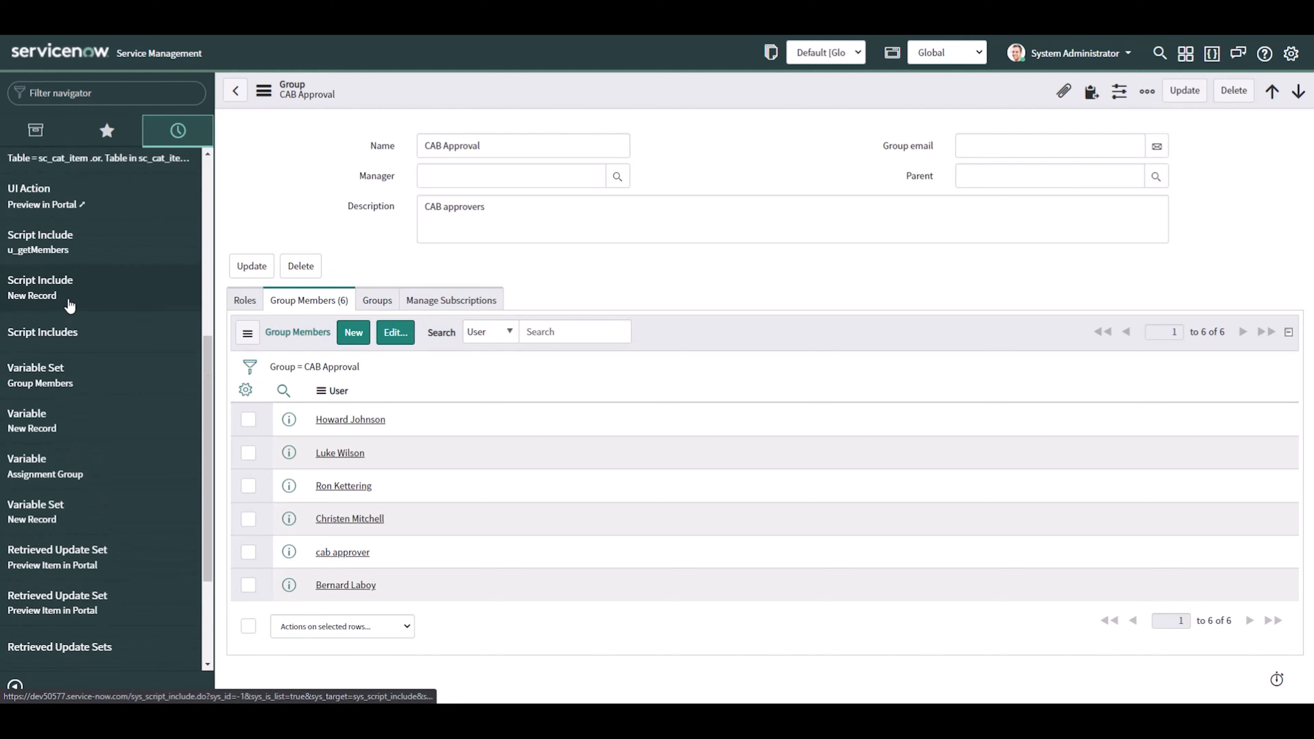
{"action": "left_click", "coordinate": [77, 239]}
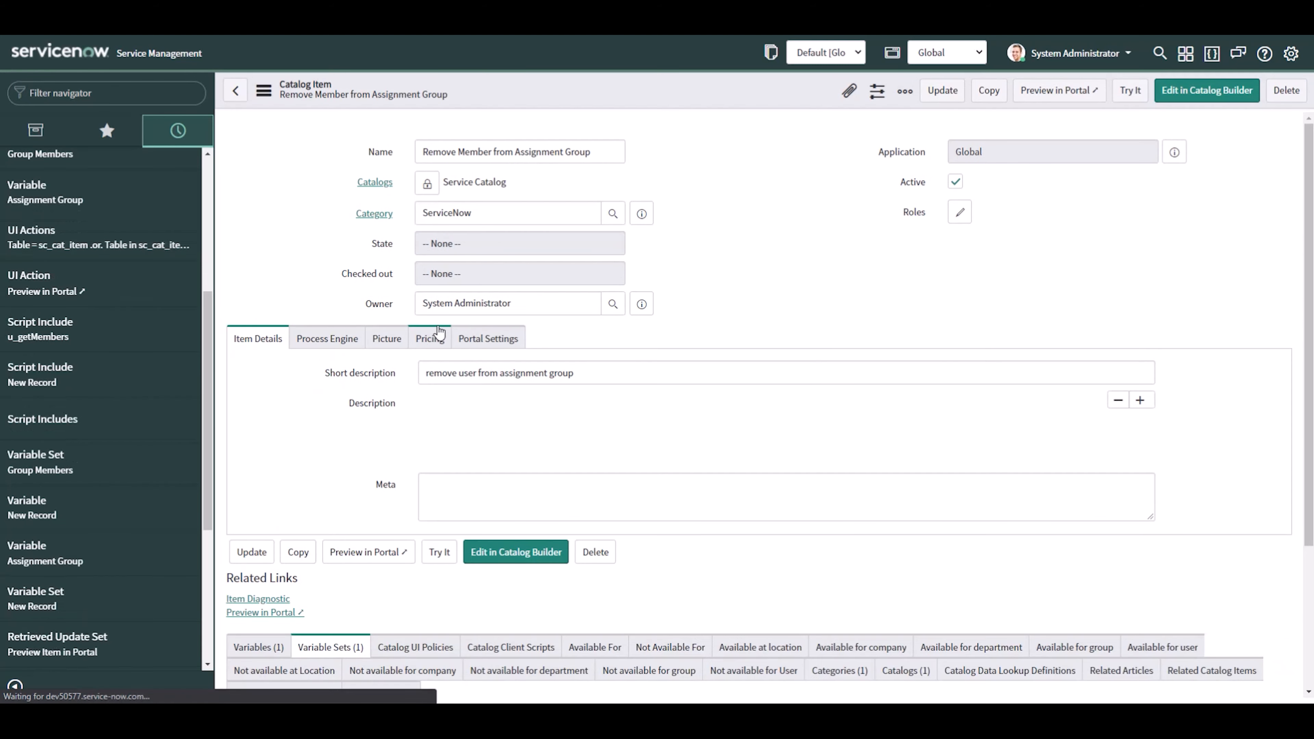
Step: Set the catalog item's process engine flow to Remove User from Assignment Group and save the record
{"action": "left_click", "coordinate": [337, 421]}
{"action": "left_click", "coordinate": [494, 497]}
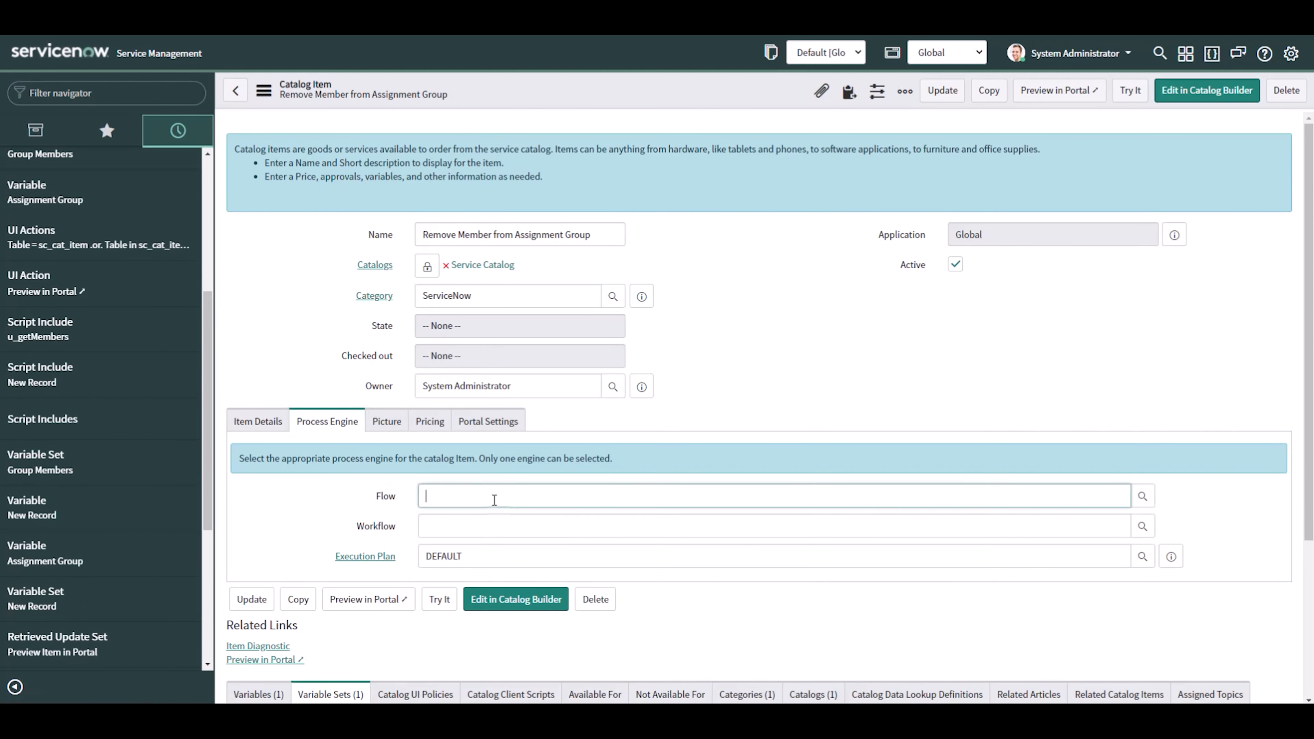
{"action": "key", "text": "ctrl+v"}
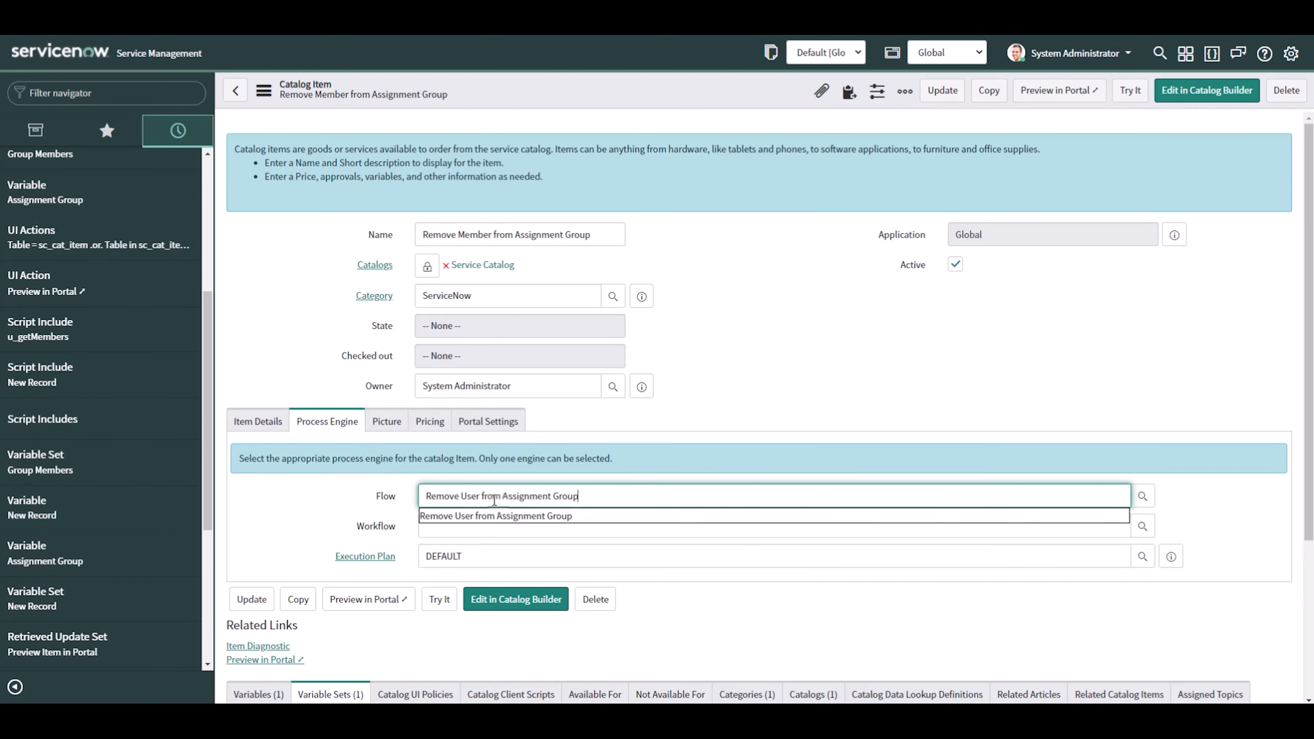
{"action": "left_click", "coordinate": [496, 515]}
{"action": "right_click", "coordinate": [746, 78]}
{"action": "left_click", "coordinate": [754, 102]}
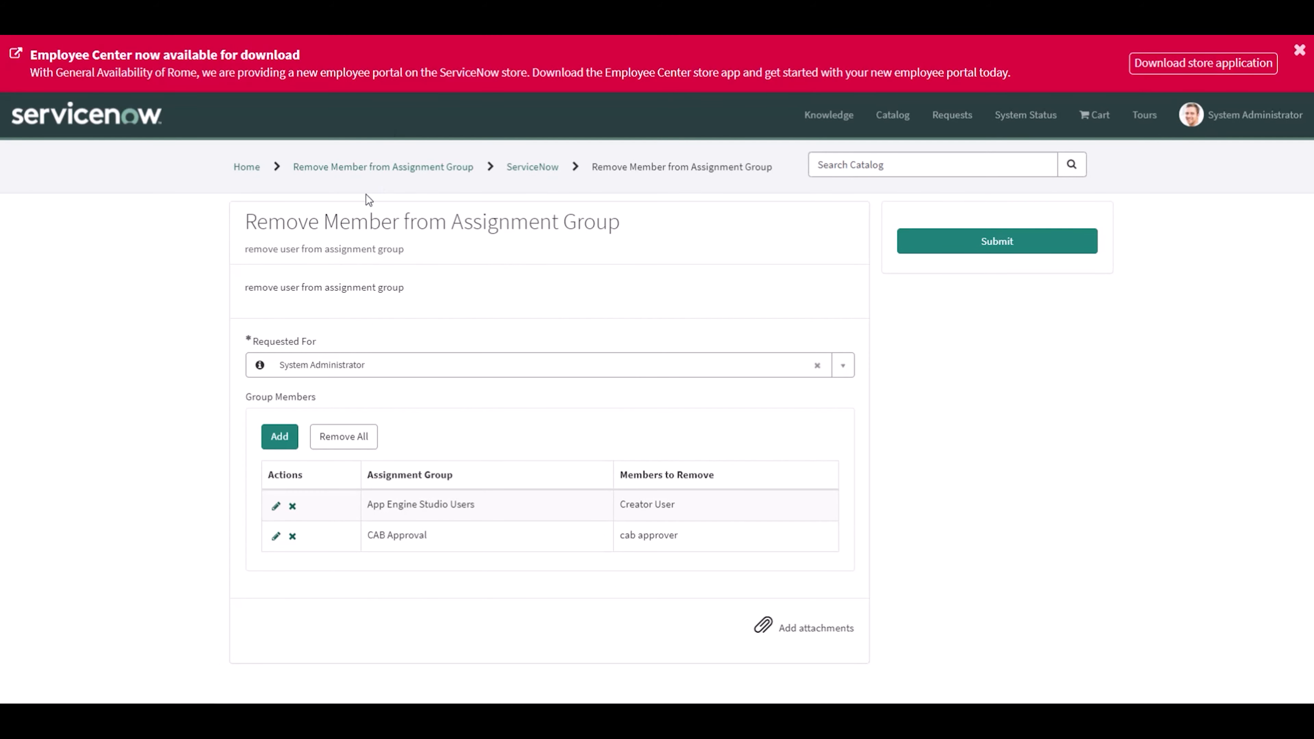
Step: Reload the portal form and add a Group Members row for CAB Approval with its fifth listed member to remove
{"action": "key", "text": "F5"}
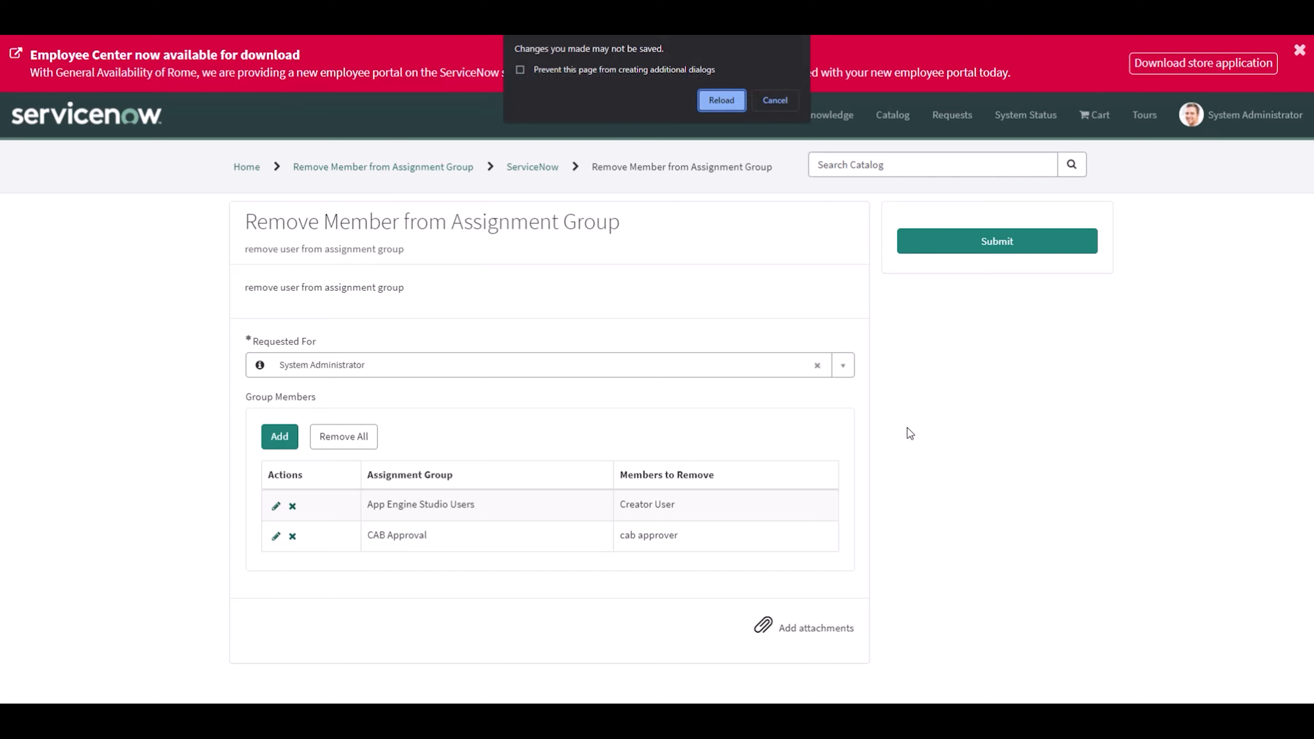
{"action": "left_click", "coordinate": [704, 107]}
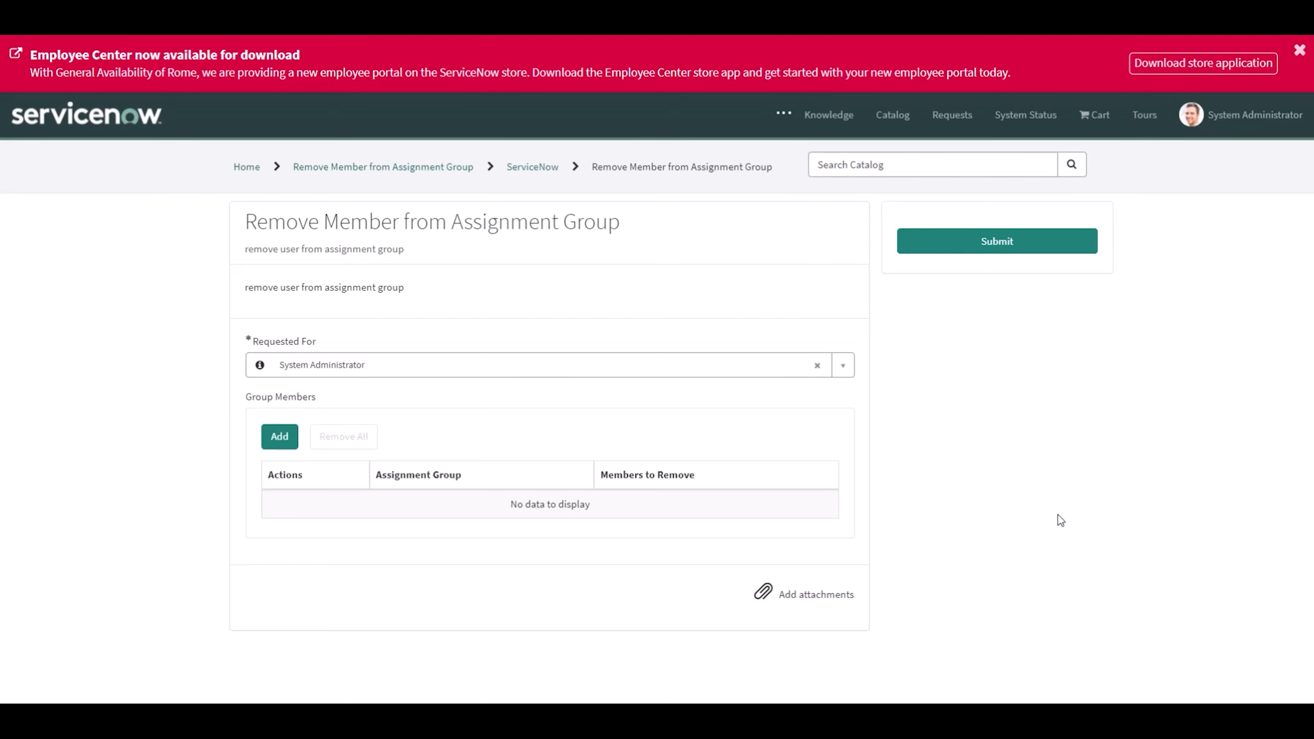
{"action": "left_click", "coordinate": [290, 436]}
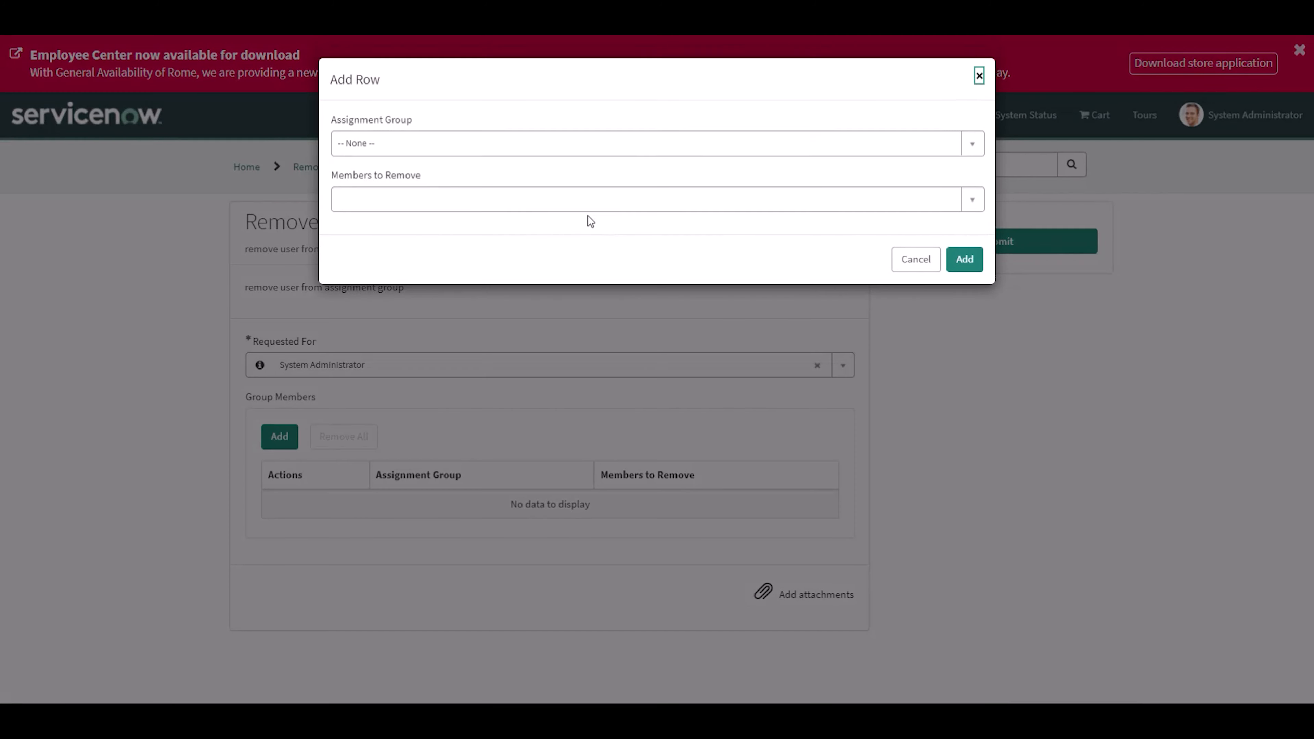
{"action": "left_click", "coordinate": [460, 146]}
{"action": "left_click", "coordinate": [465, 317]}
{"action": "left_click", "coordinate": [952, 206]}
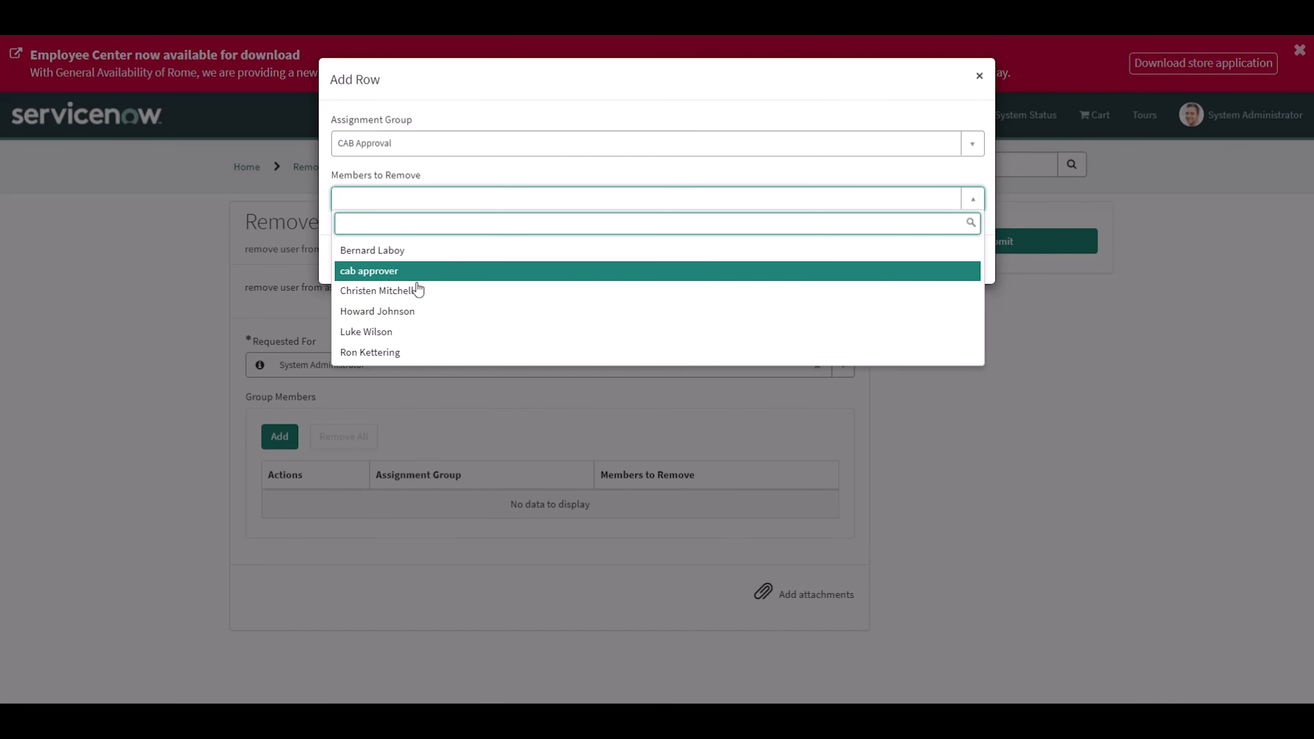
{"action": "left_click", "coordinate": [401, 332]}
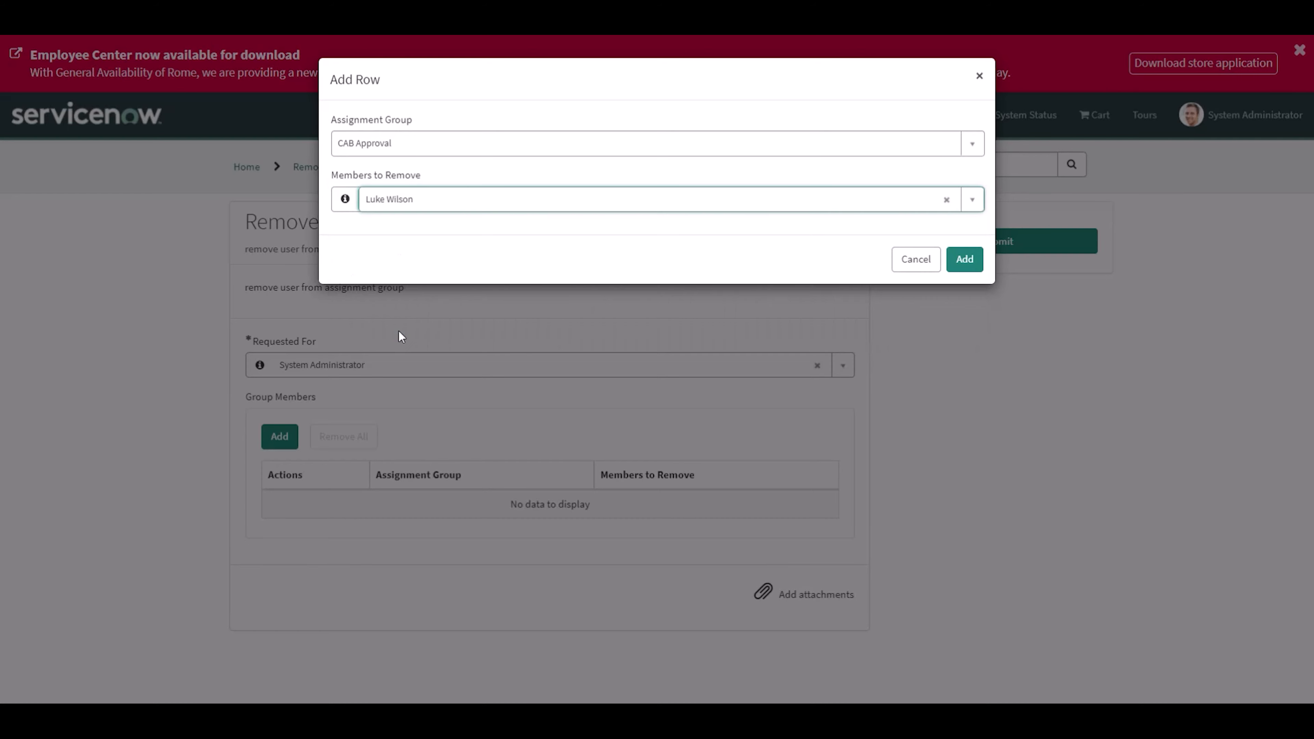
{"action": "left_click", "coordinate": [965, 259]}
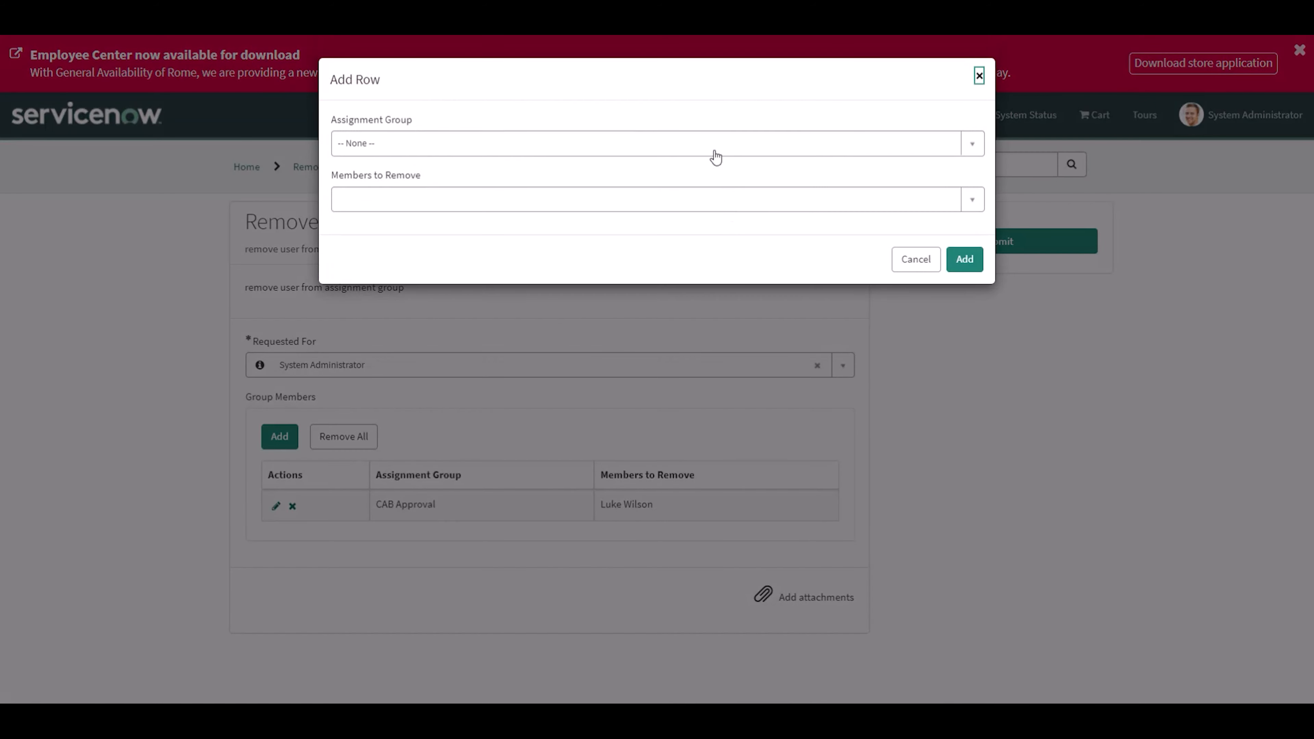
Step: Try Change Management as the assignment group of a second row and check its members to remove
{"action": "left_click", "coordinate": [713, 152]}
{"action": "scroll", "coordinate": [499, 296], "scroll_direction": "down", "scroll_amount": 3}
{"action": "scroll", "coordinate": [499, 296], "scroll_direction": "down", "scroll_amount": 1}
{"action": "left_click", "coordinate": [485, 226]}
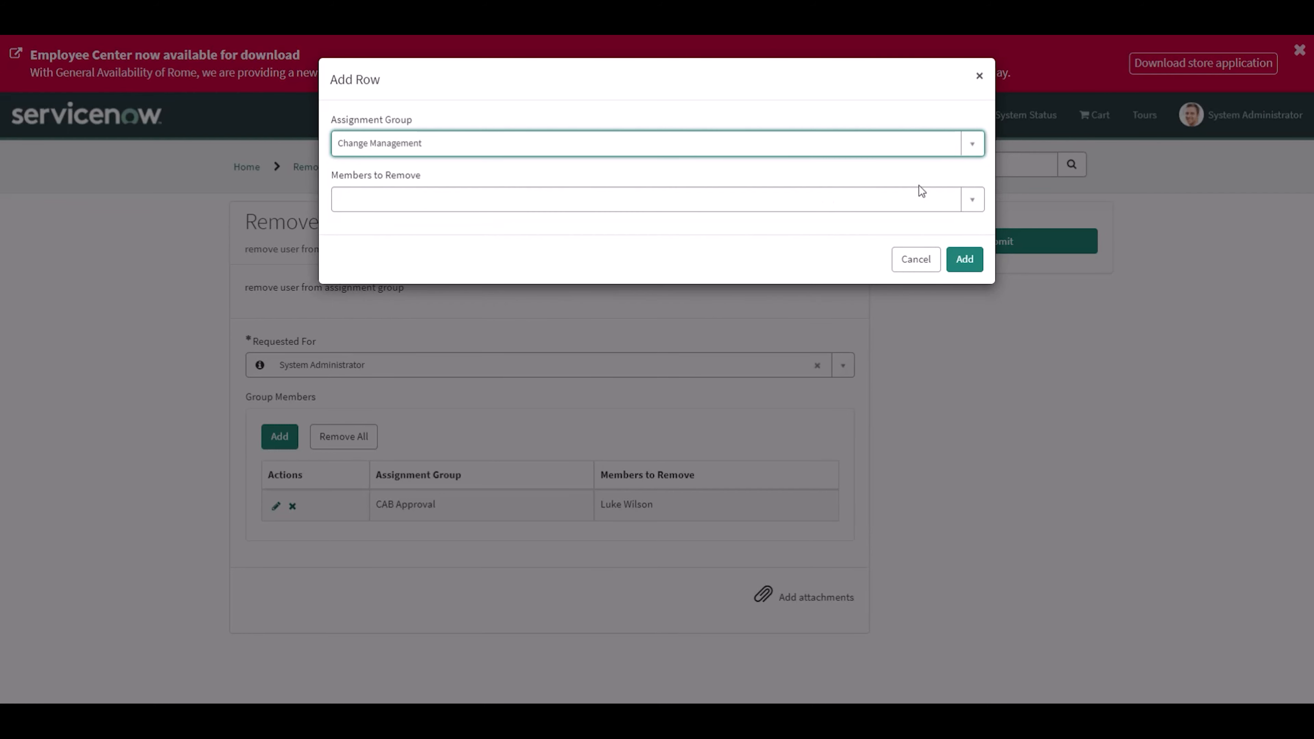
{"action": "left_click", "coordinate": [926, 196]}
{"action": "left_click", "coordinate": [446, 151]}
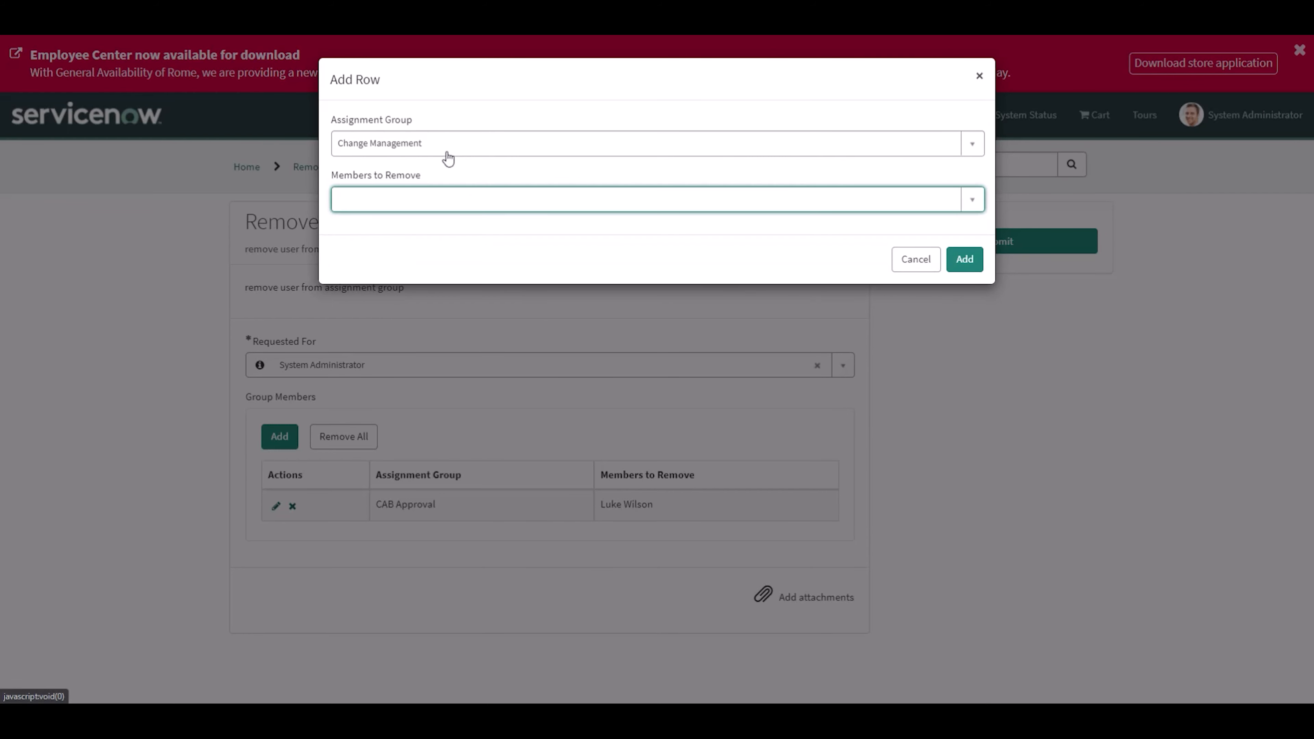
Step: Set the second row's assignment group to Capacity Mgmt, choose one of its members to remove, and add the row
{"action": "left_click", "coordinate": [448, 155]}
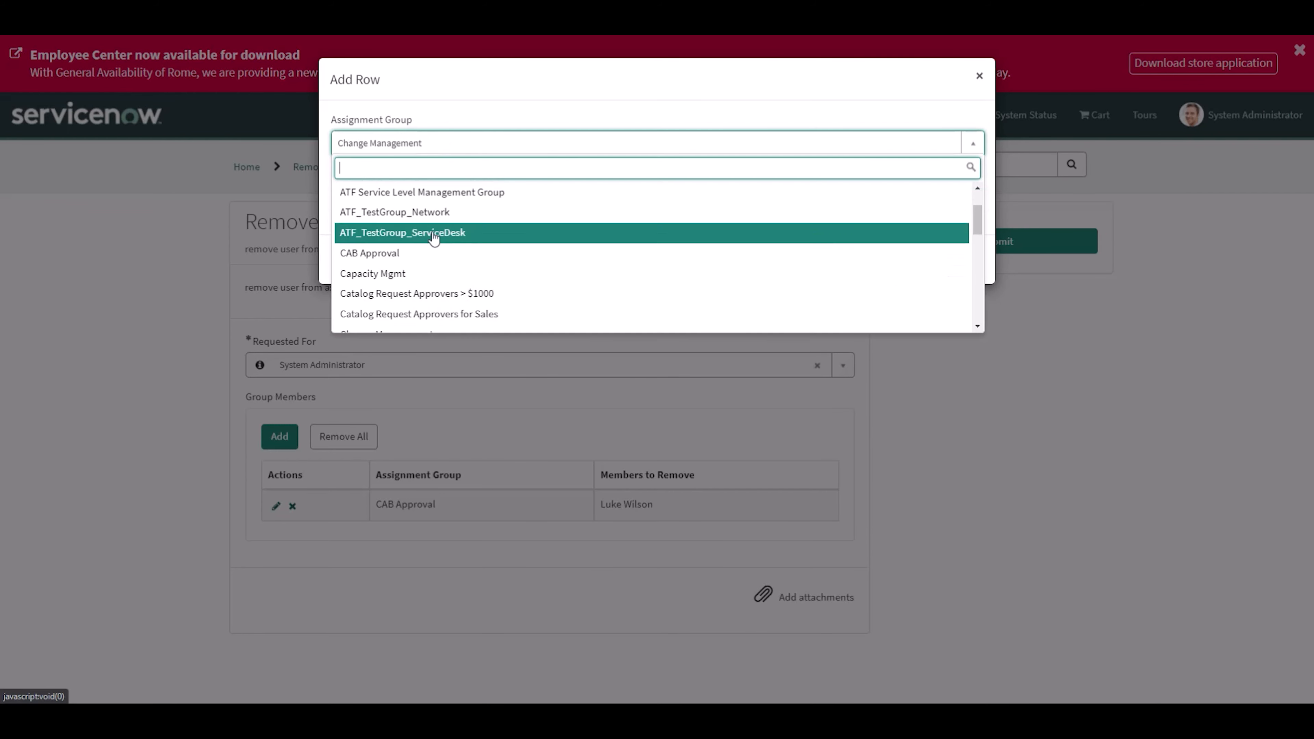
{"action": "left_click", "coordinate": [422, 273]}
{"action": "left_click", "coordinate": [724, 198]}
{"action": "left_click", "coordinate": [452, 271]}
{"action": "left_click", "coordinate": [956, 262]}
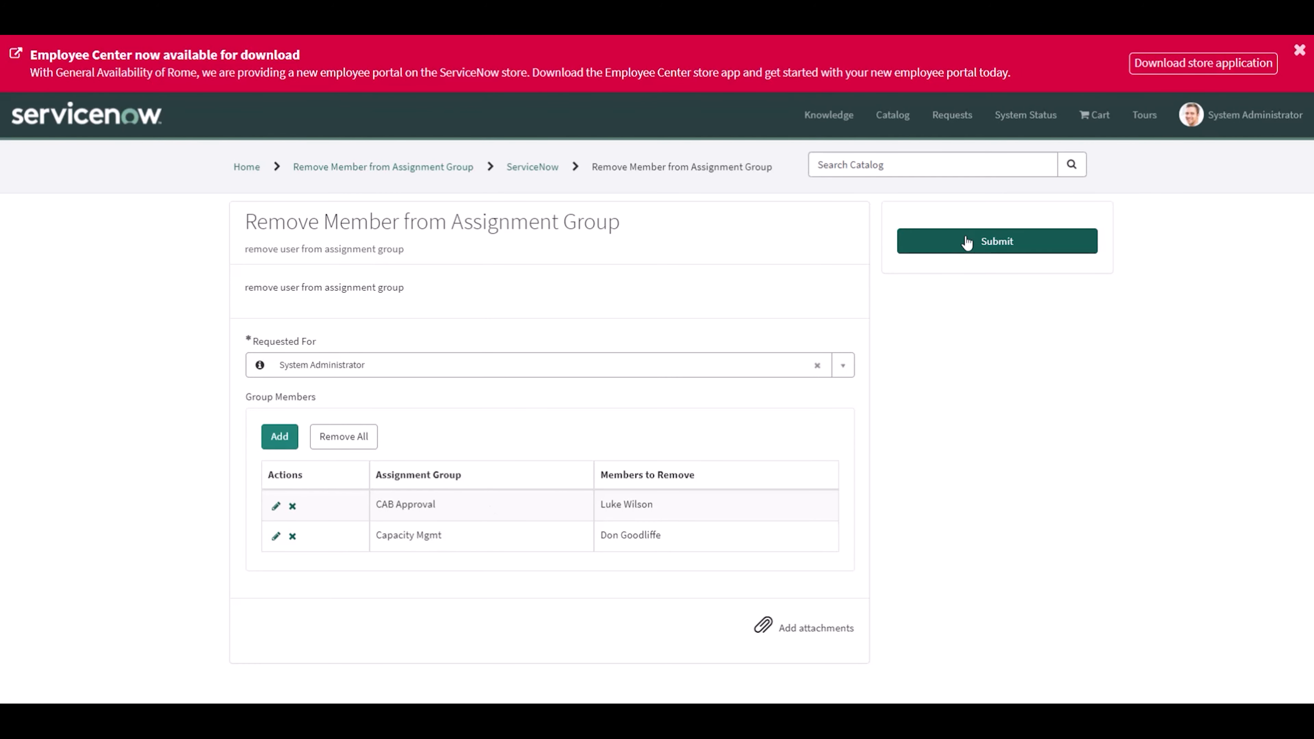
Step: Submit the catalog request and open its Remove Member from Assignment Group item to check the state
{"action": "left_click", "coordinate": [991, 240]}
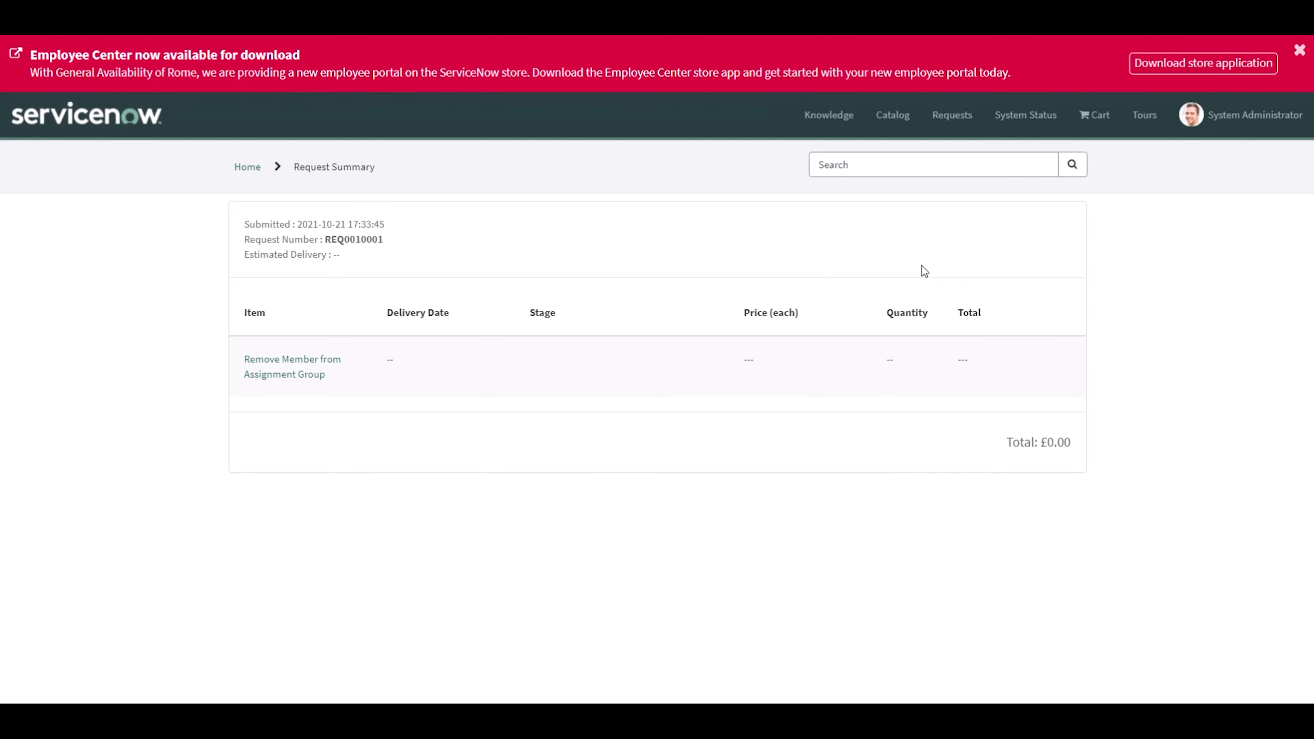
{"action": "left_click", "coordinate": [284, 378]}
{"action": "left_click", "coordinate": [317, 376]}
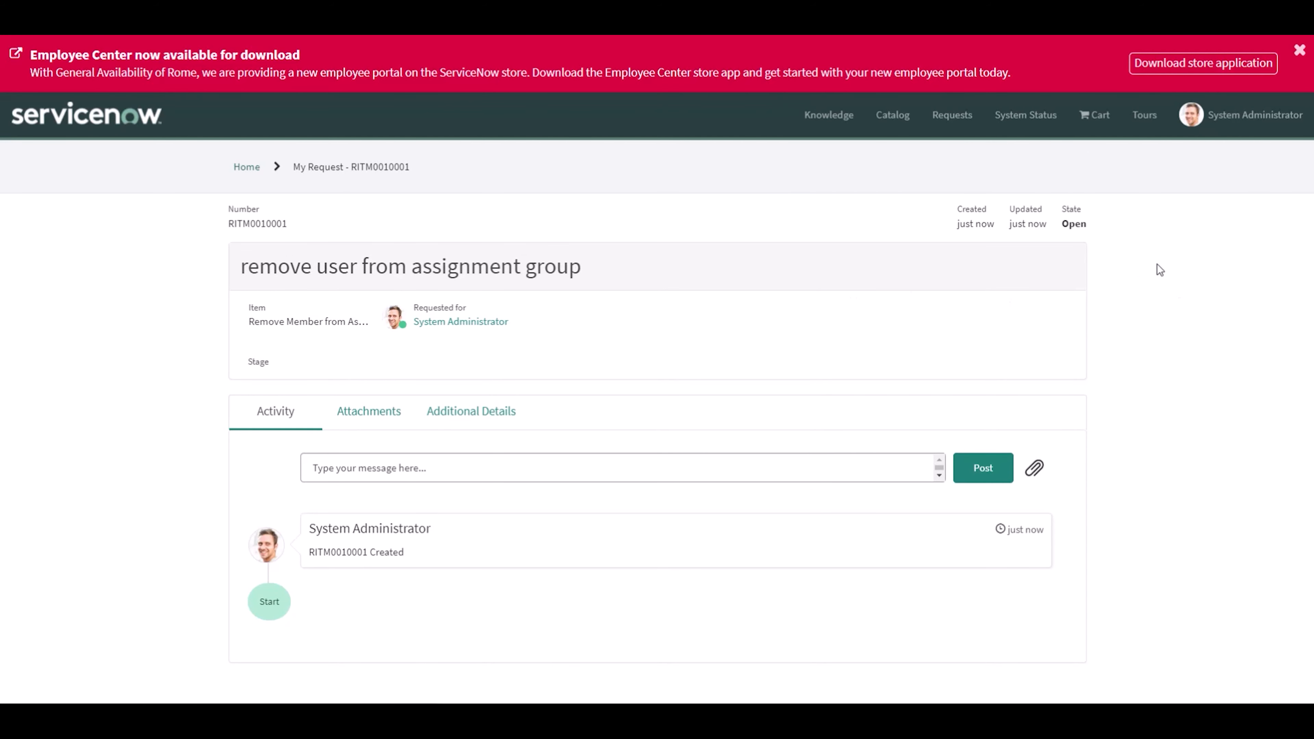
{"action": "left_click_drag", "start_coordinate": [1096, 222], "coordinate": [1017, 224]}
{"action": "left_click", "coordinate": [1018, 224]}
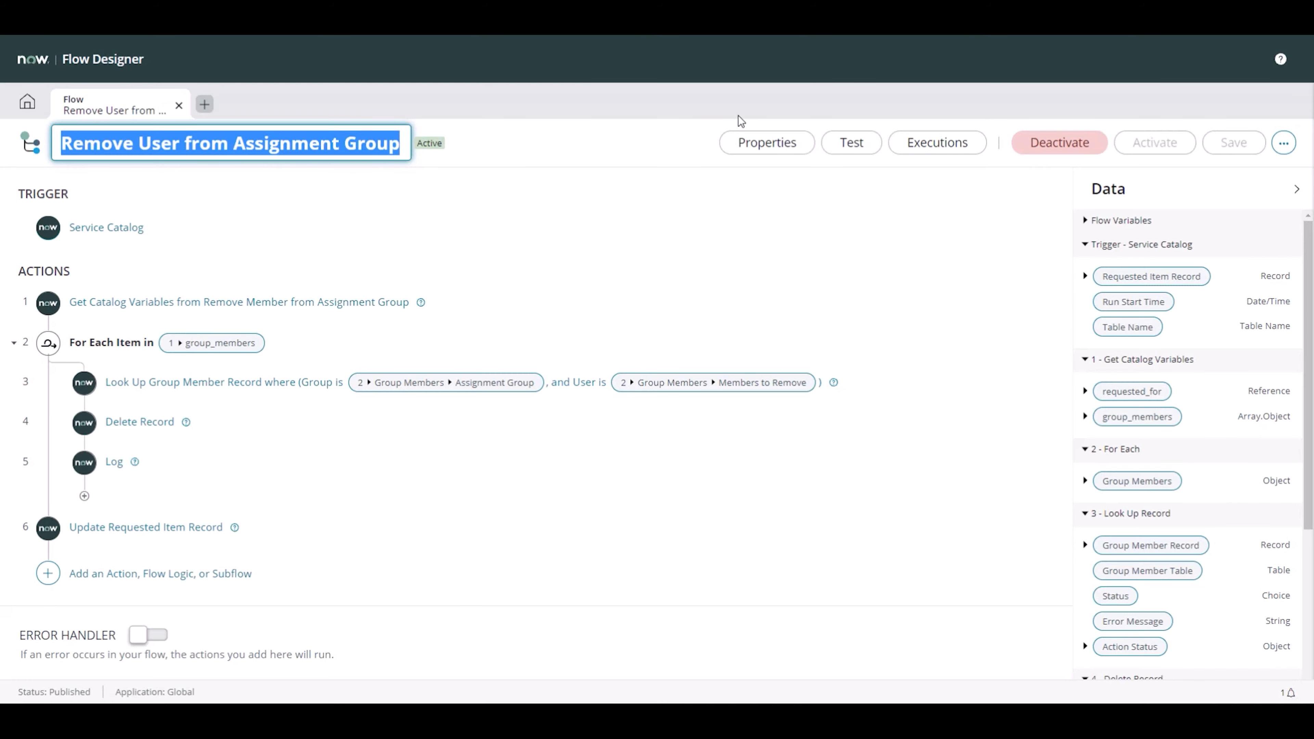
Step: Check the executions of the Remove User from Assignment Group flow in Flow Designer and open the execution details
{"action": "left_click", "coordinate": [919, 142]}
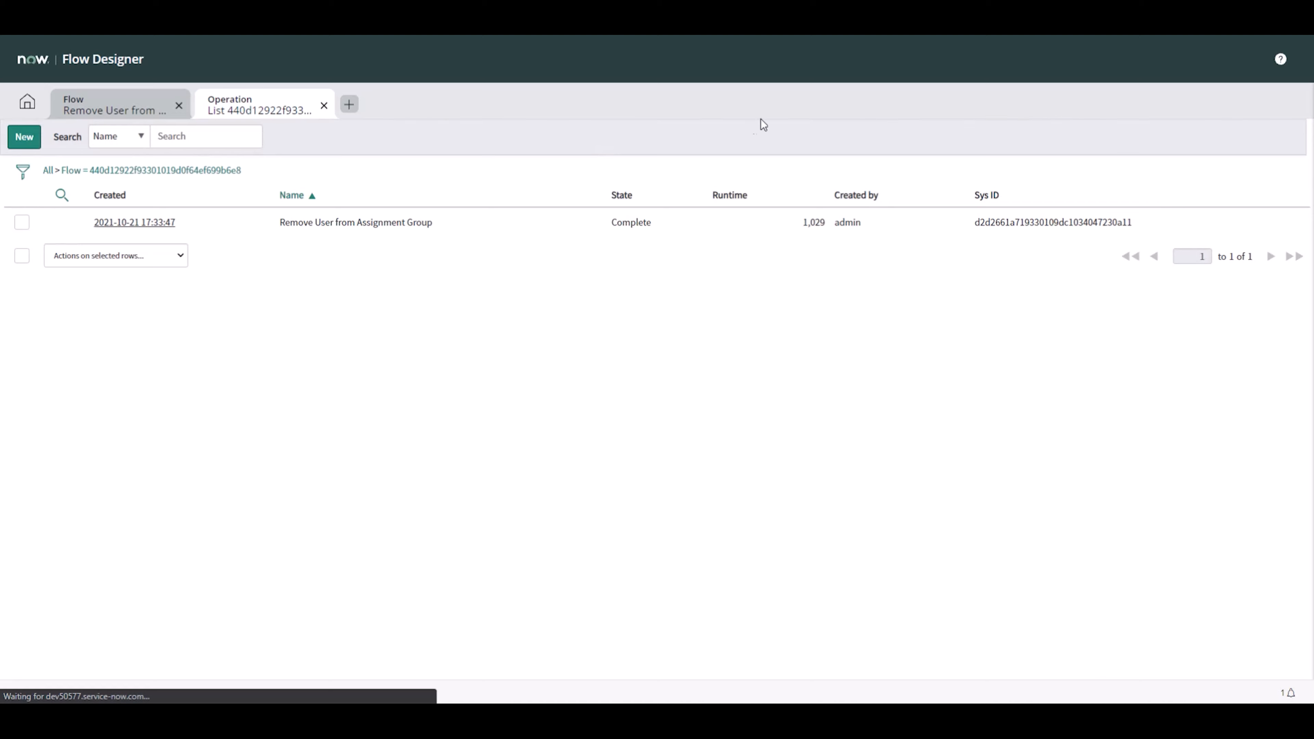
{"action": "left_click", "coordinate": [147, 223]}
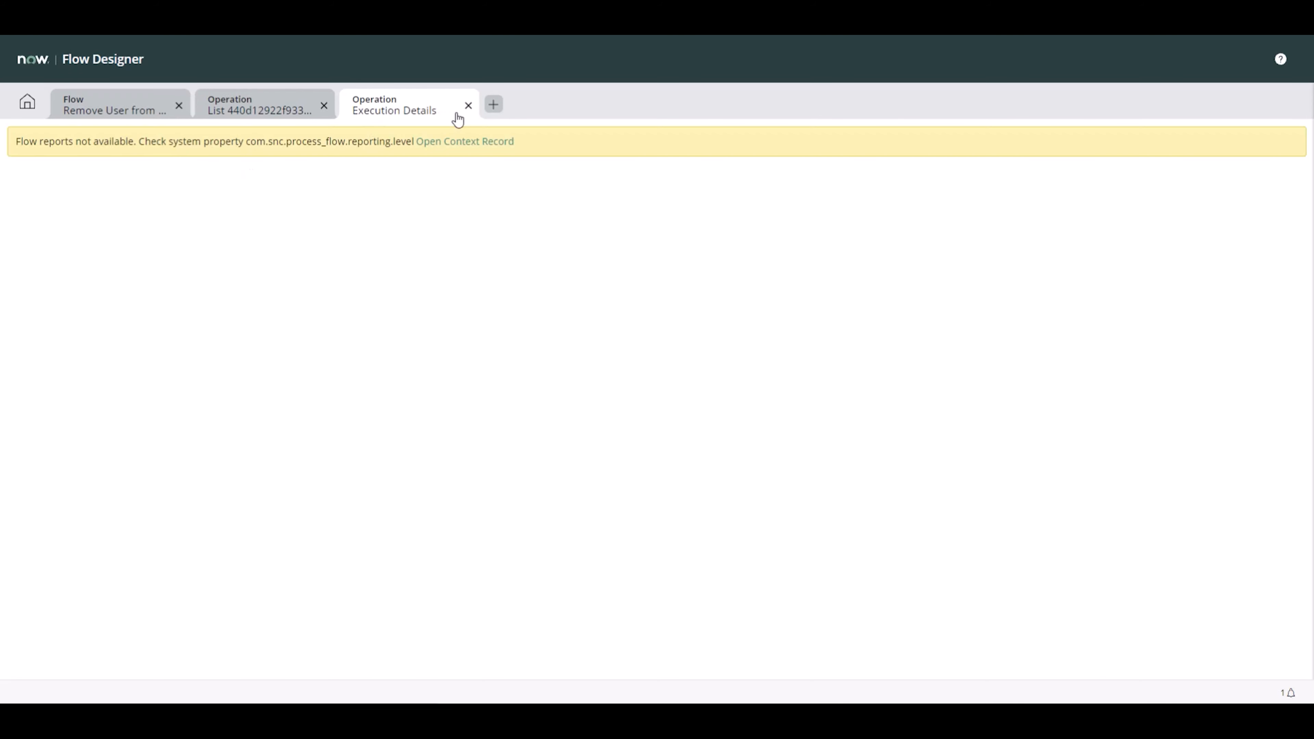
{"action": "left_click", "coordinate": [91, 104]}
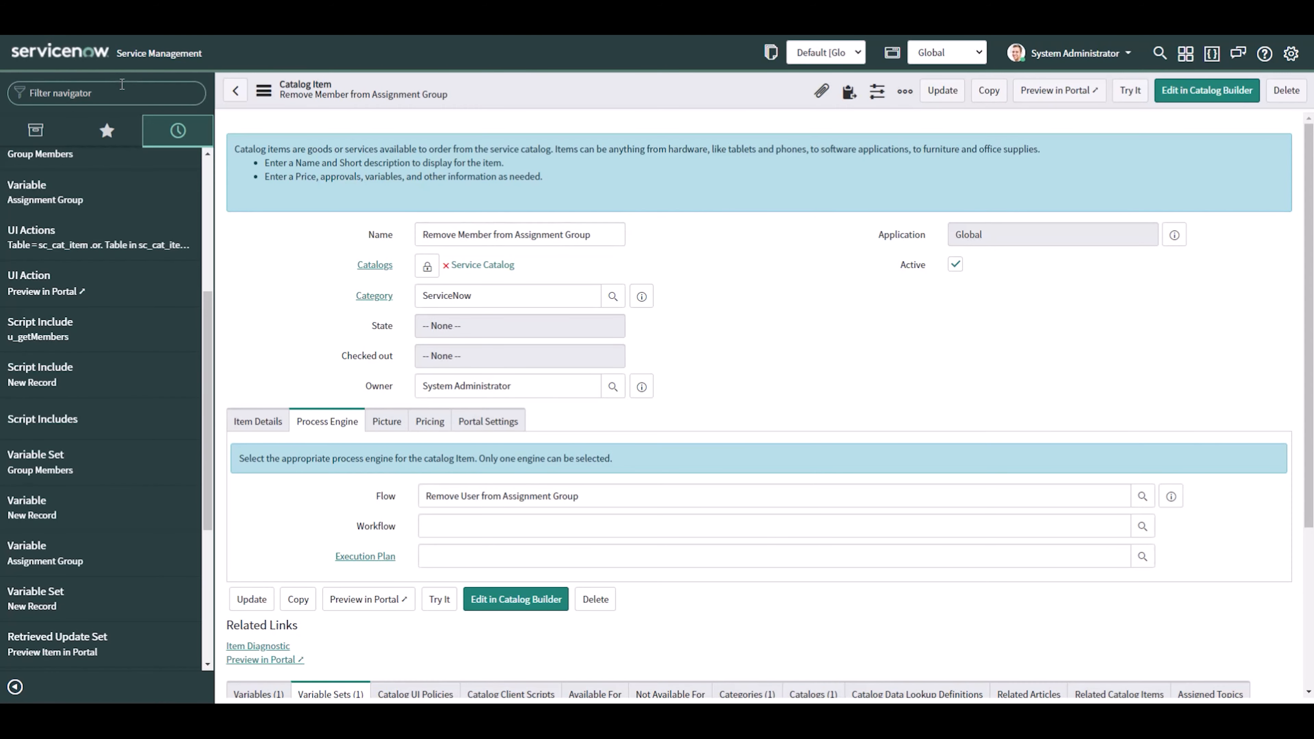
Step: In the ServiceNow instance, filter the navigator for groups and open the Groups list under Users and Groups
{"action": "type", "text": "grou"}
{"action": "key", "text": "BackSpace"}
{"action": "key", "text": "BackSpace"}
{"action": "key", "text": "BackSpace"}
{"action": "type", "text": "groups"}
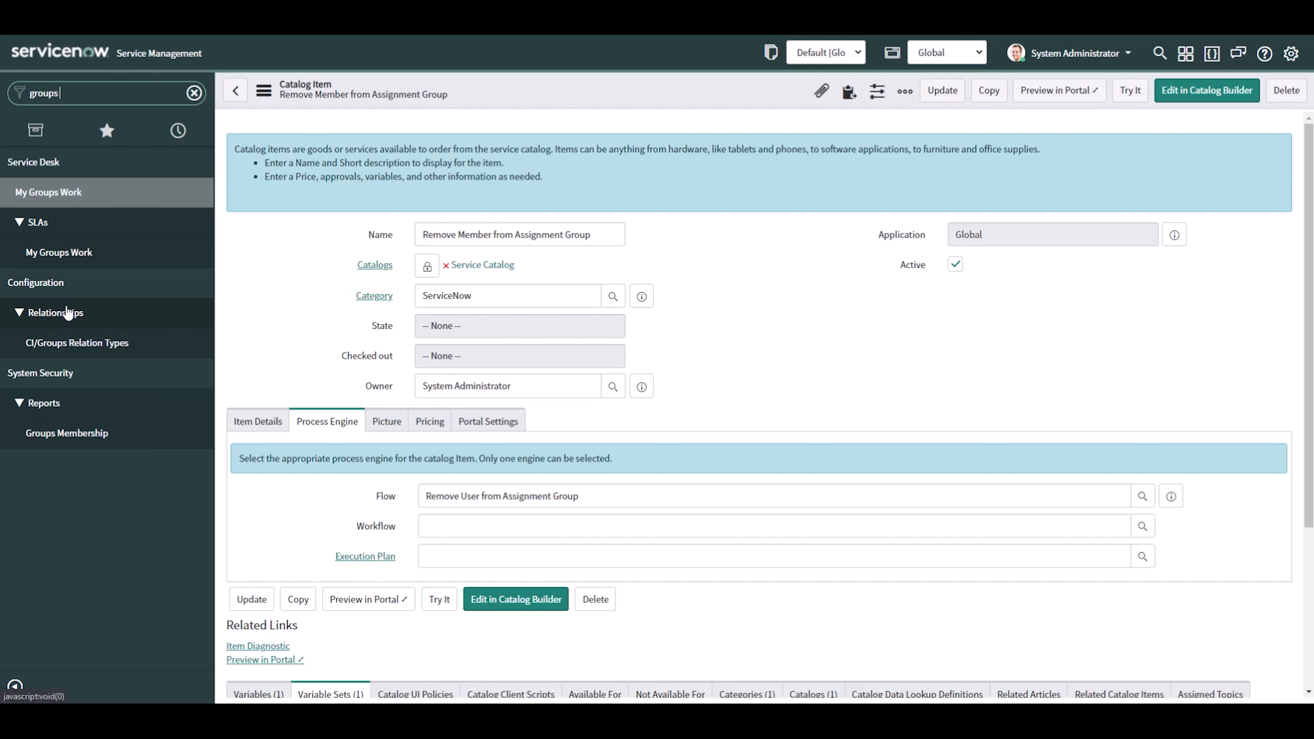
{"action": "scroll", "coordinate": [65, 336], "scroll_direction": "down", "scroll_amount": 15}
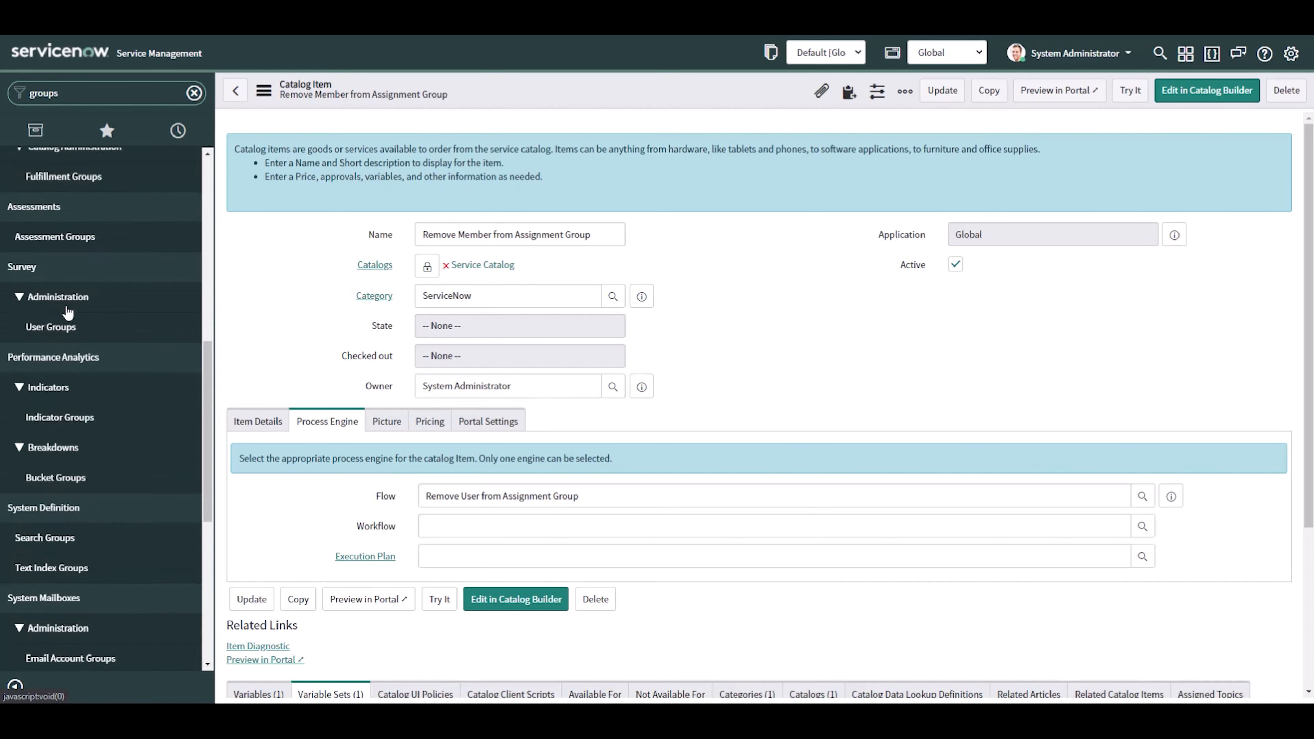
{"action": "left_click", "coordinate": [47, 383]}
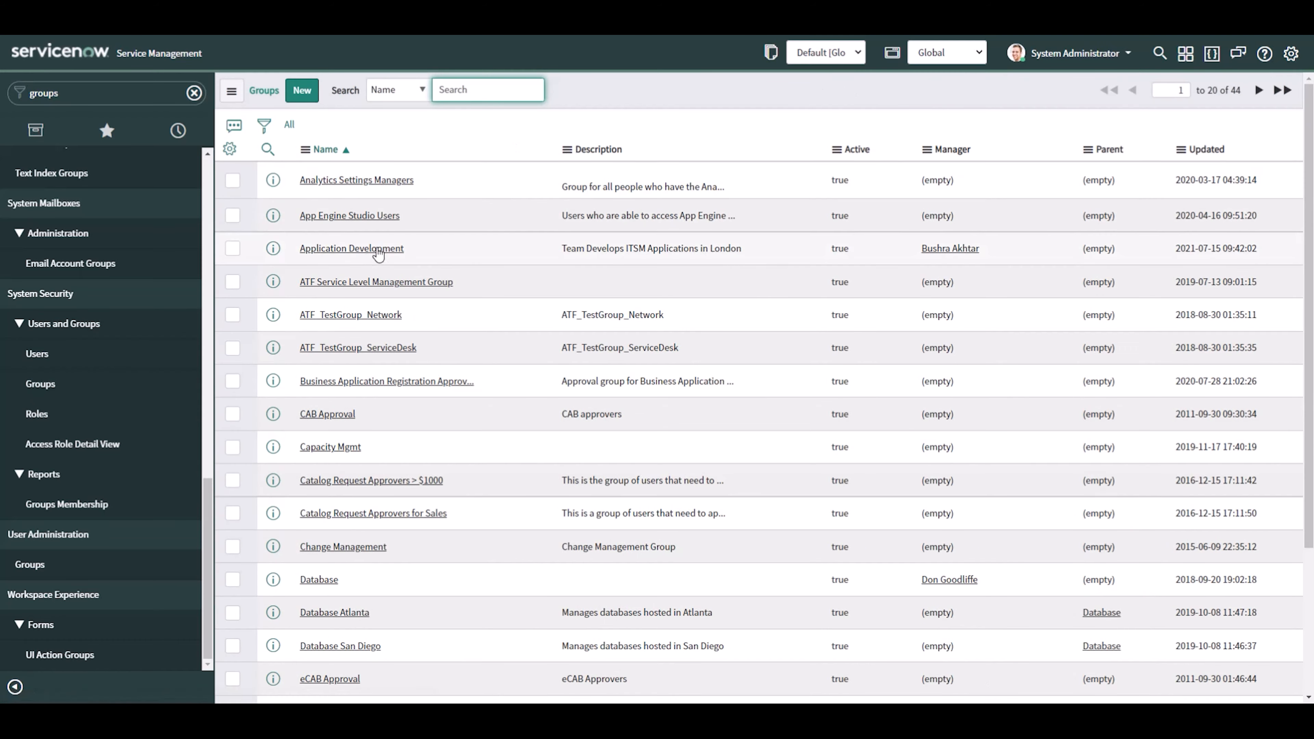
{"action": "scroll", "coordinate": [376, 263], "scroll_direction": "down", "scroll_amount": 3}
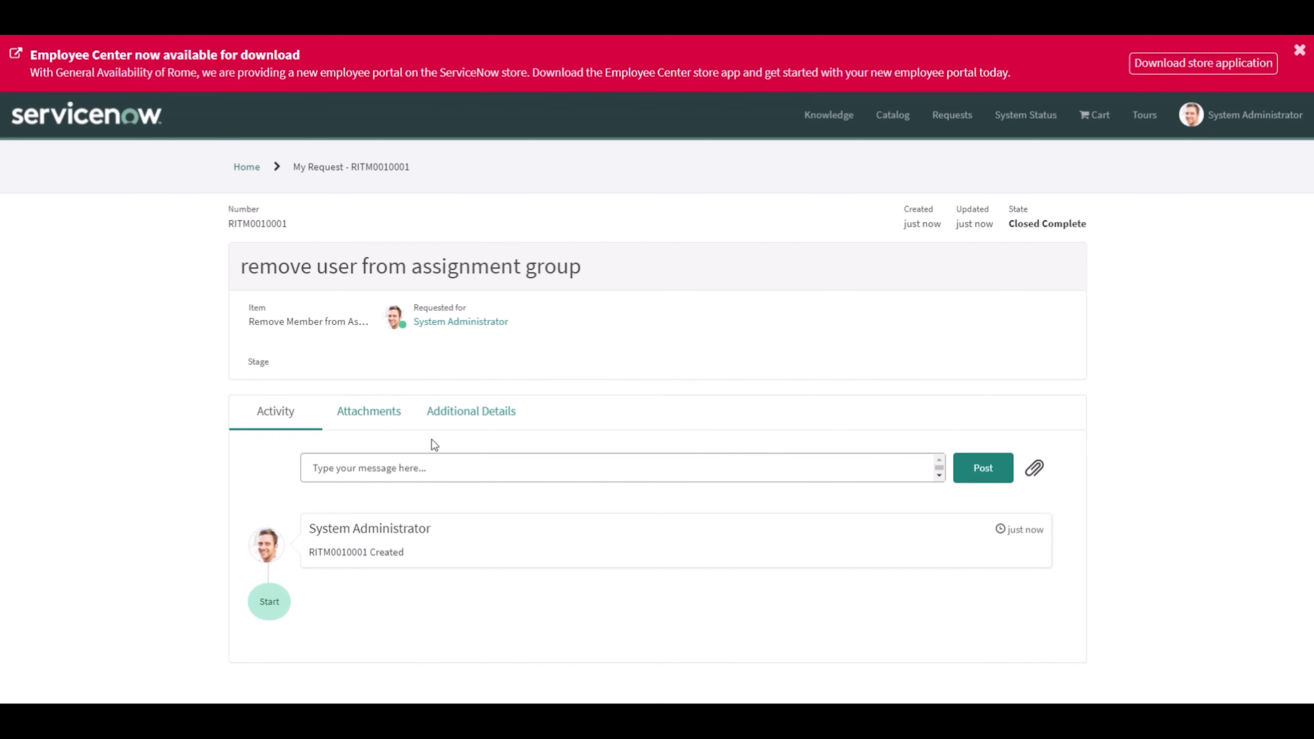
Step: Compare the portal request's additional details with the current members of the CAB Approval and Capacity Mgmt groups
{"action": "left_click", "coordinate": [468, 411]}
{"action": "left_click", "coordinate": [266, 512]}
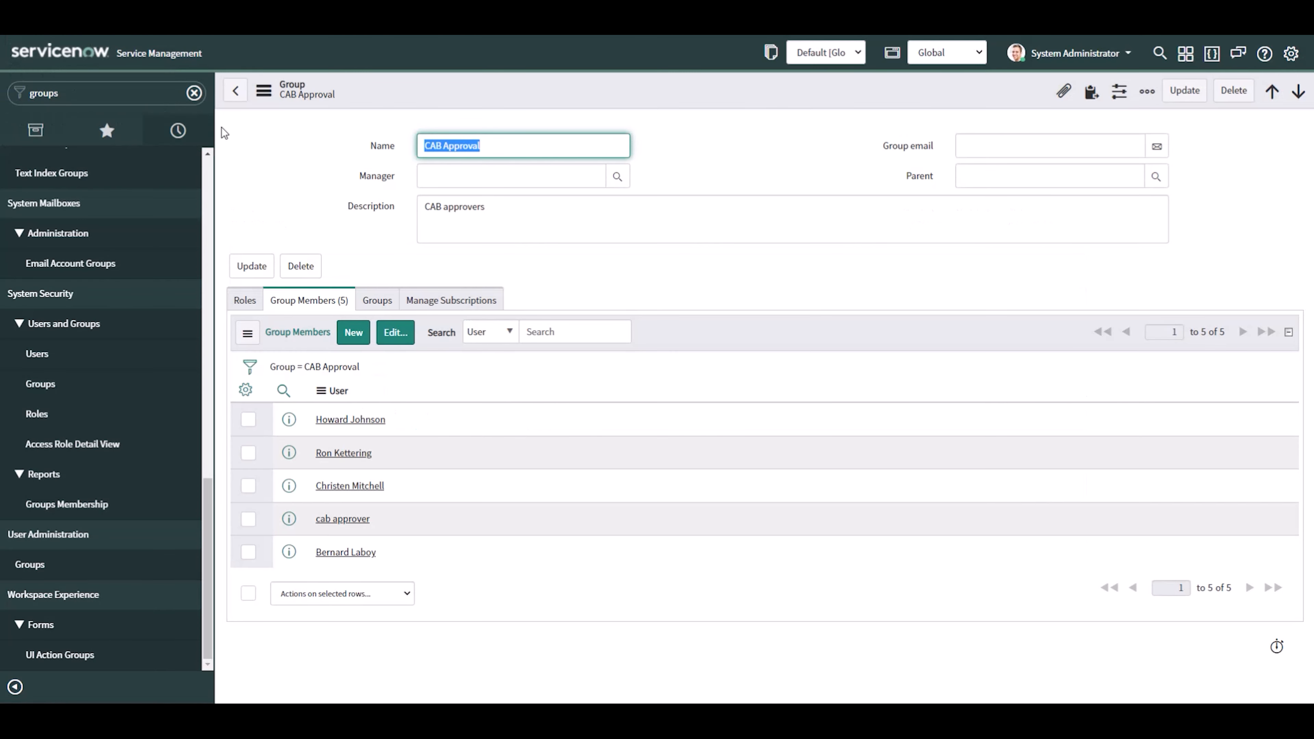
{"action": "left_click", "coordinate": [229, 96]}
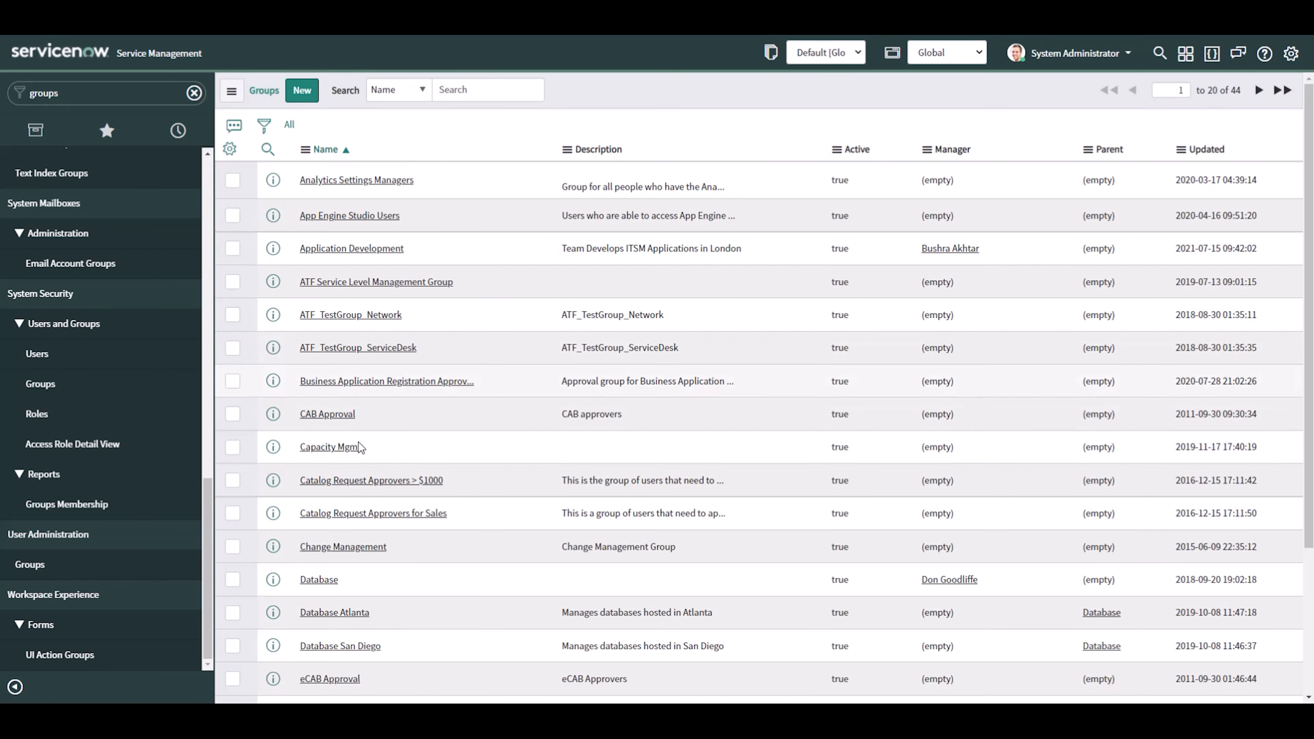
{"action": "left_click", "coordinate": [346, 451]}
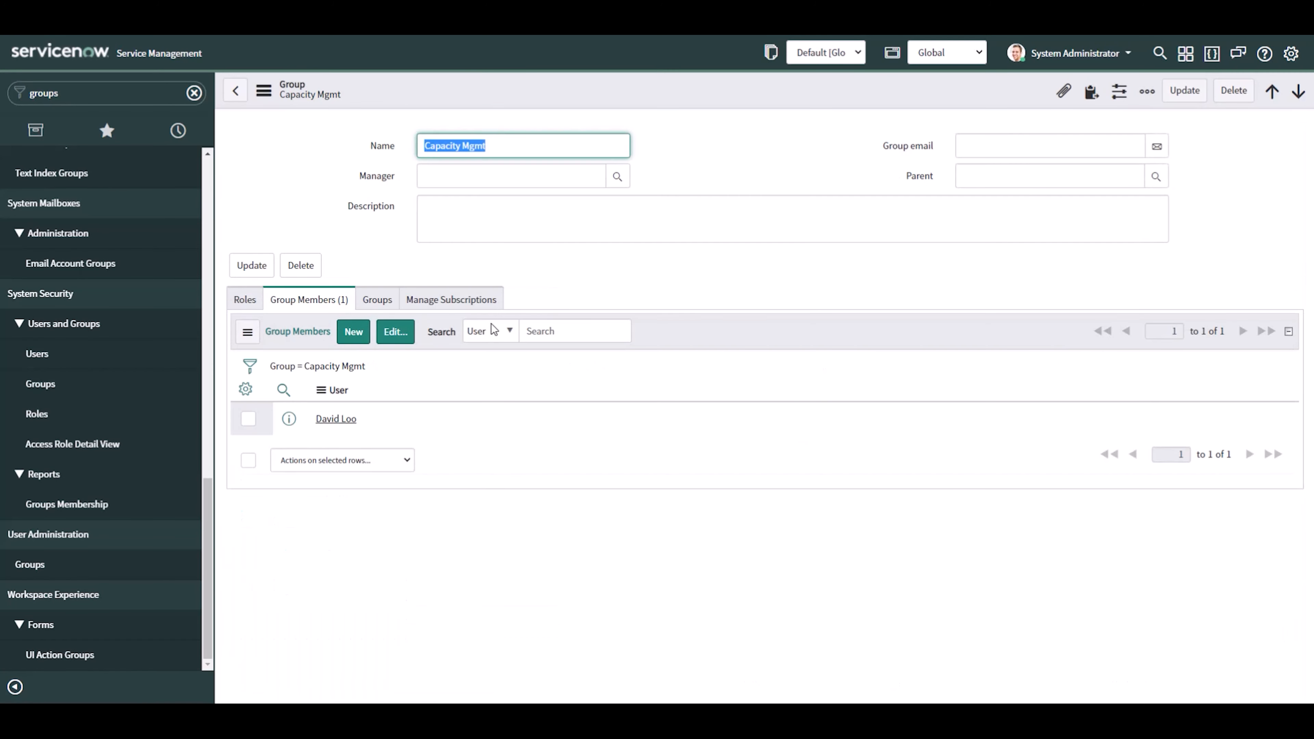